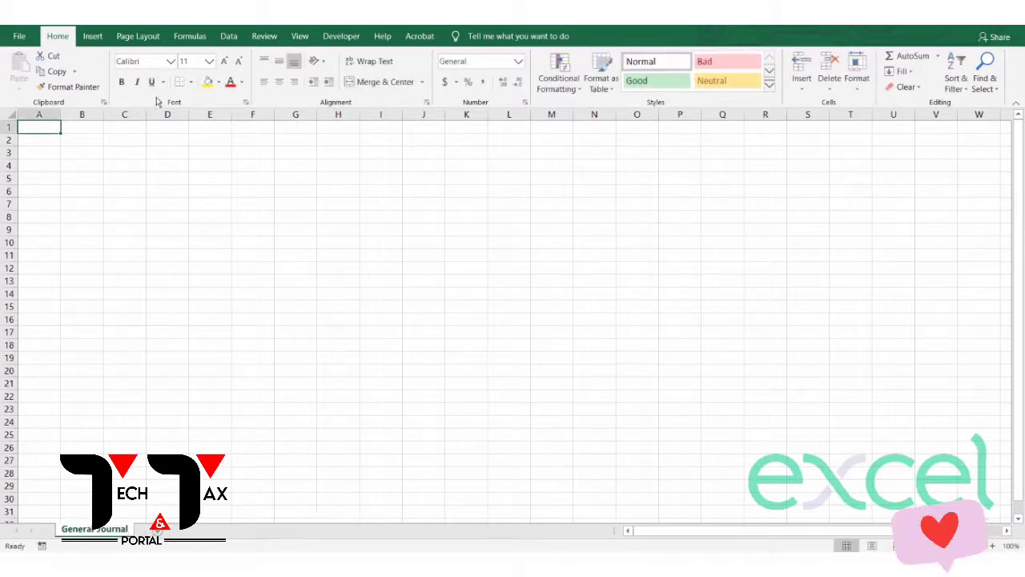
Enter the title General Journal in cell A1
text(Genral E)
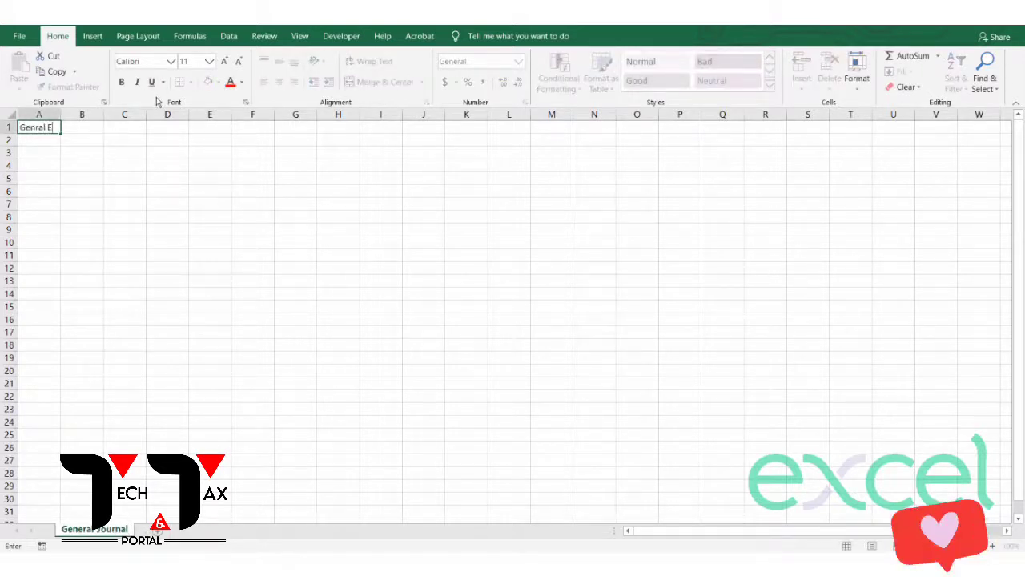
key(BackSpace)
key(BackSpace)
key(BackSpace)
key(BackSpace)
key(BackSpace)
text(eral Journal)
key(Return)
key(Up)
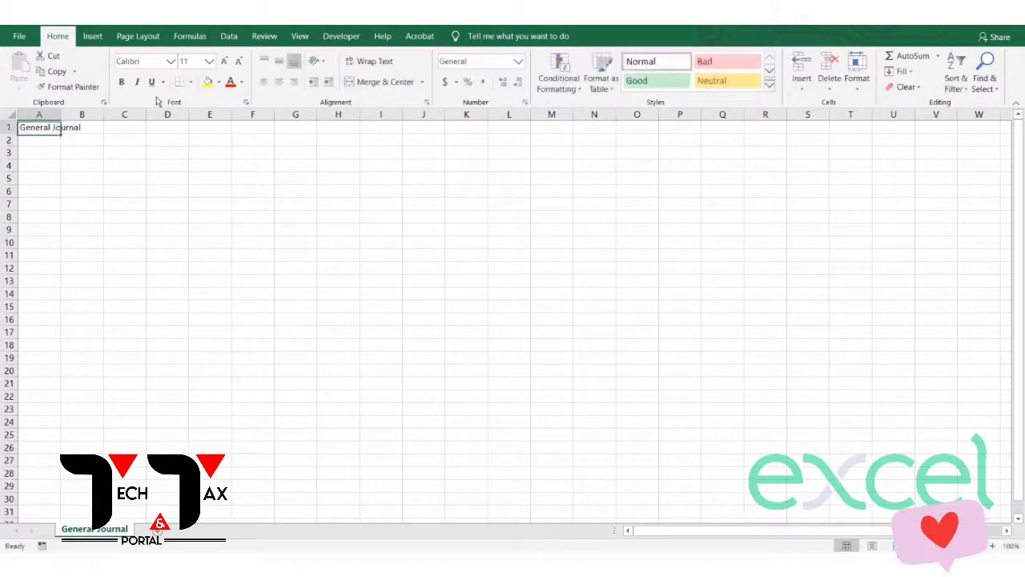
Format the General Journal title in A1 as bold, 28 pt, in the Adobe Fan Heiti Std B font
click(122, 82)
click(225, 62)
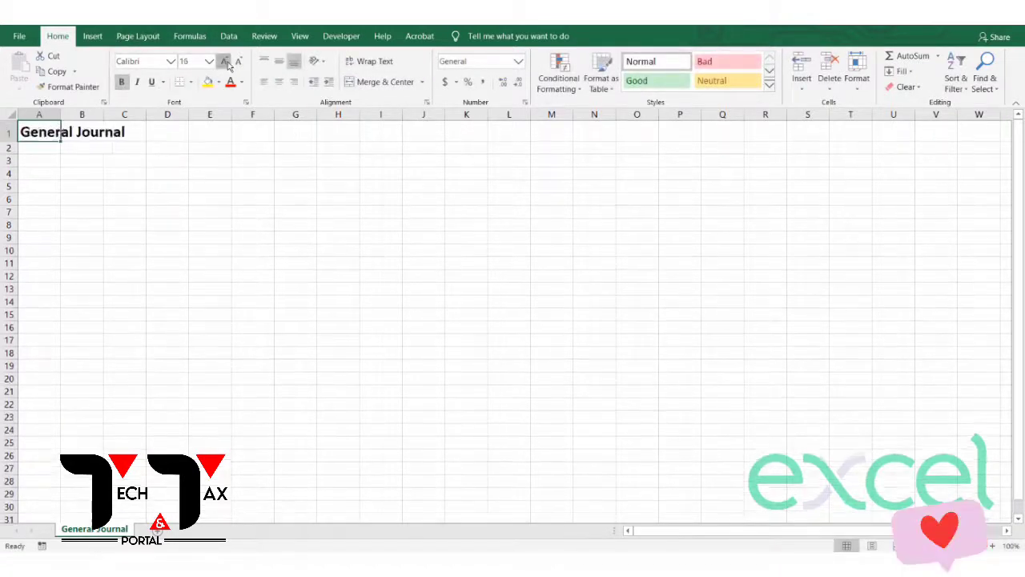
click(224, 62)
click(224, 62)
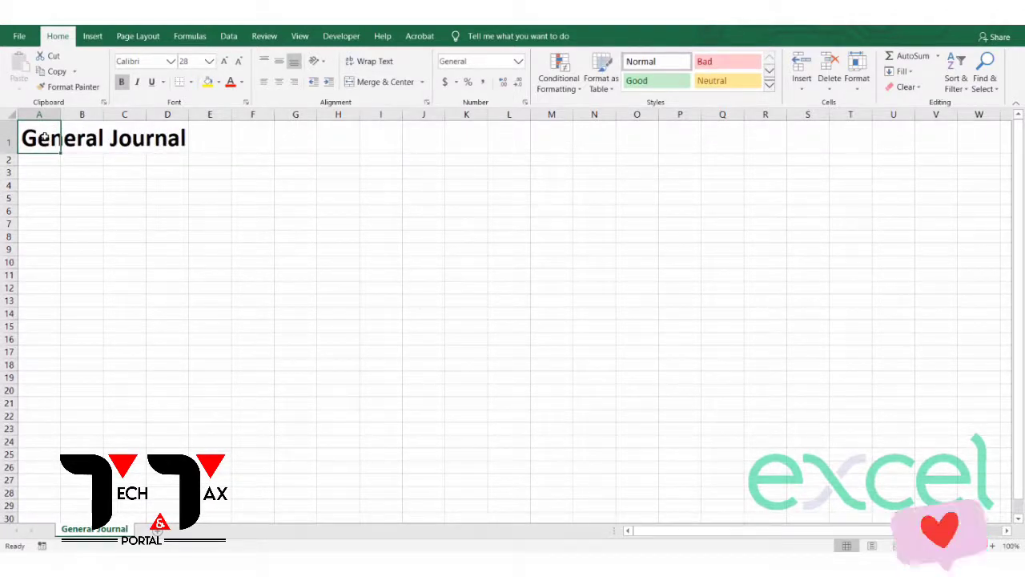
click(171, 60)
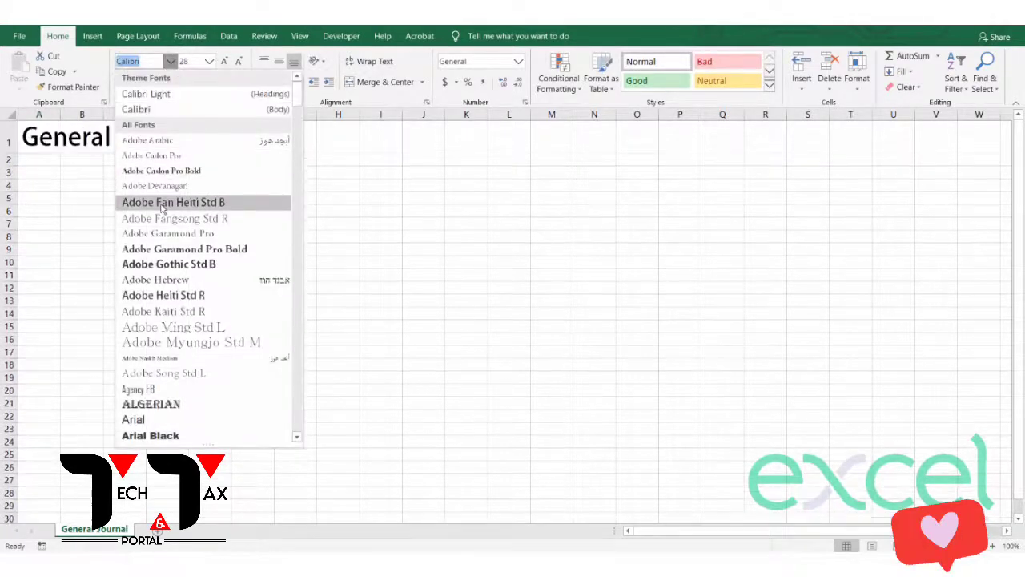
click(149, 233)
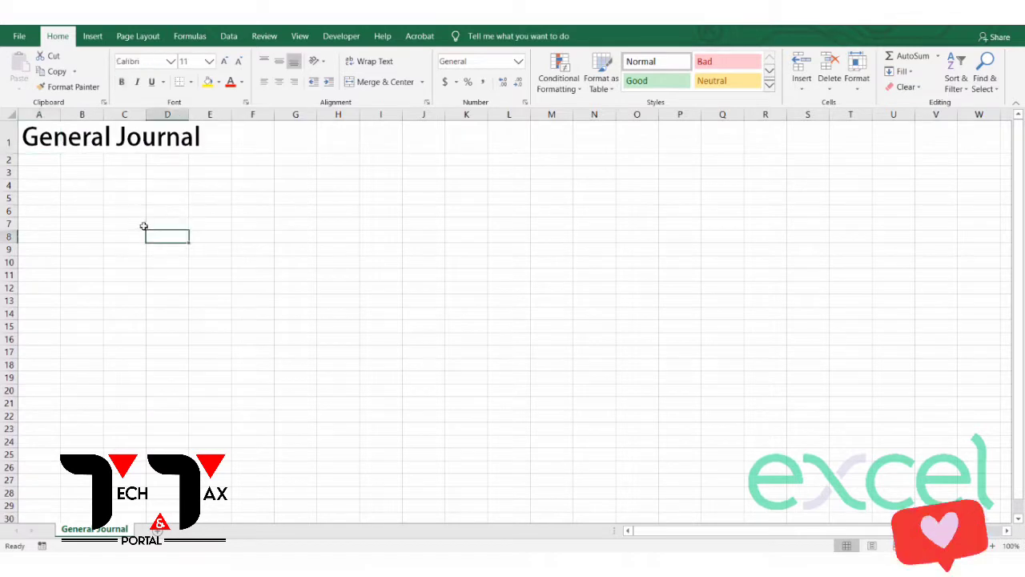
Enter the column header Date in cell A3
key(Up)
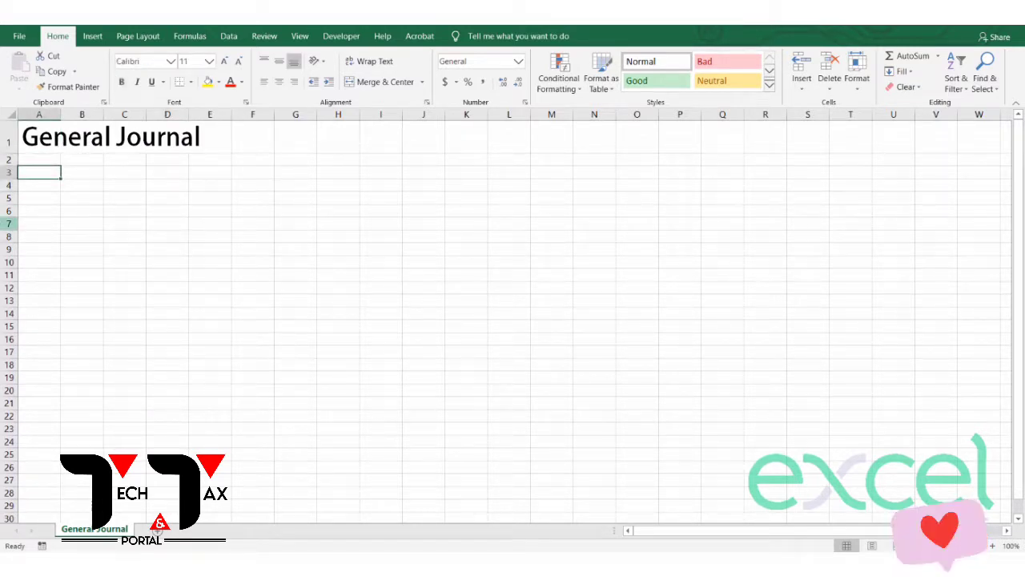
text(Date)
key(Return)
key(Right)
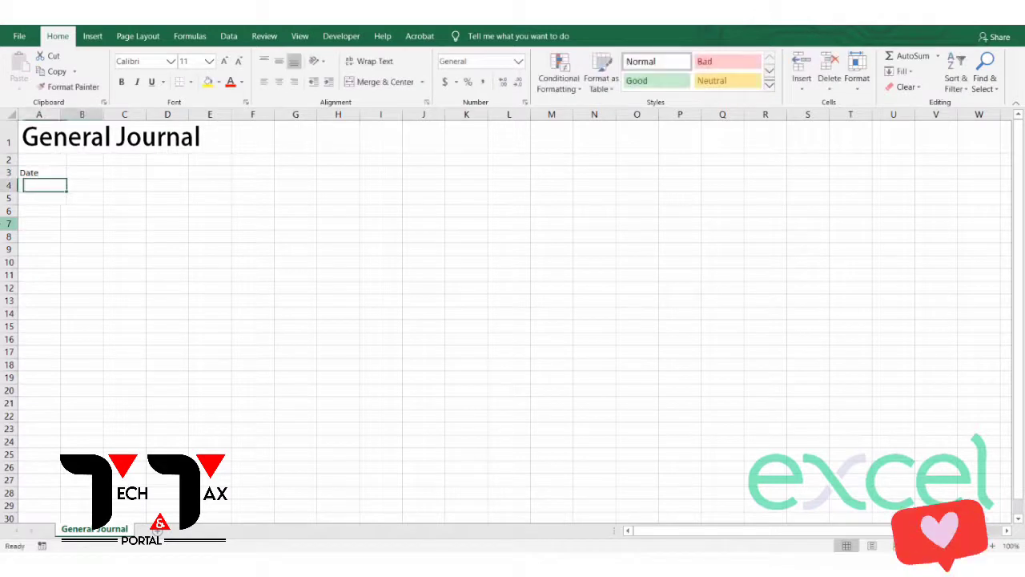
Enter the column header Account in cell B3
key(Up)
text(Desc)
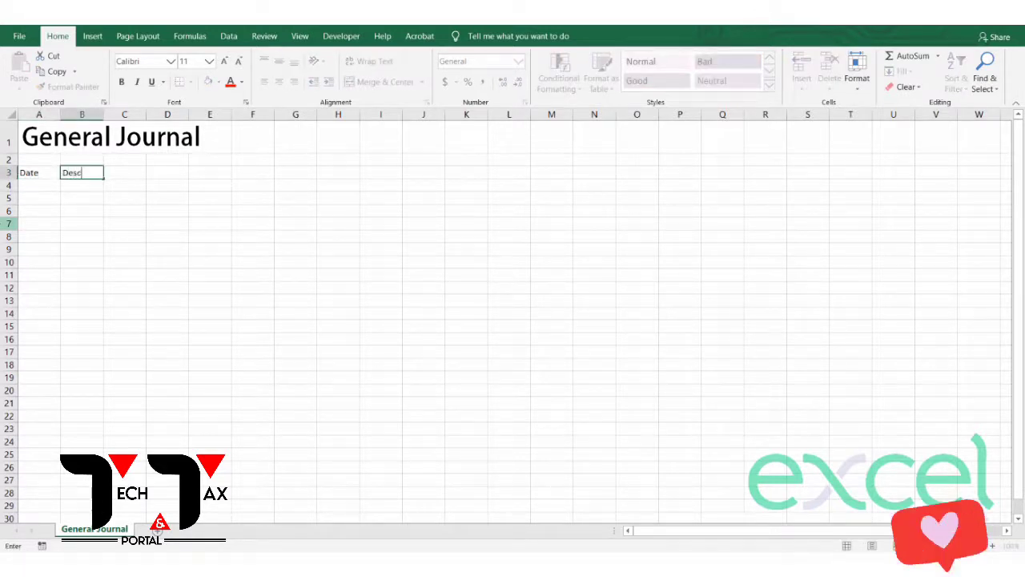
key(BackSpace)
key(BackSpace)
key(BackSpace)
key(BackSpace)
text(Acc)
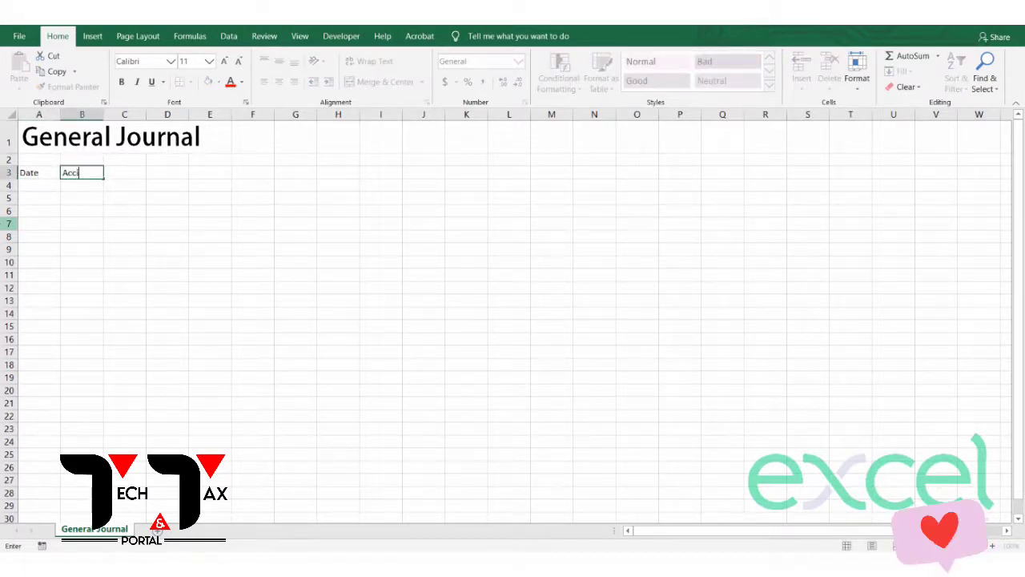
text(ount)
key(Right)
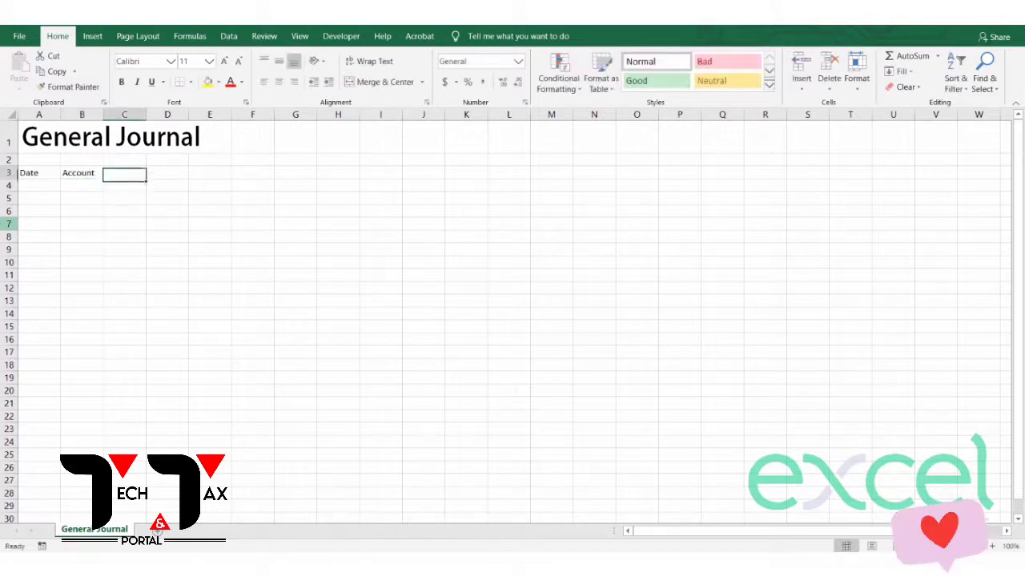
Enter the column headers Description in C3 and Ref in D3
text(Descri)
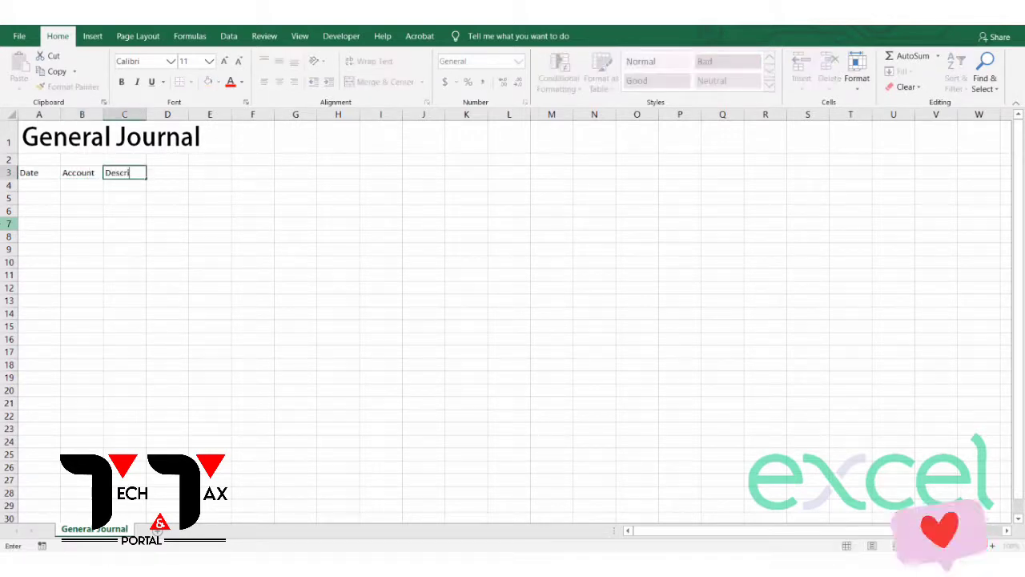
text(ption)
key(Return)
key(Right)
key(Up)
text(Ref)
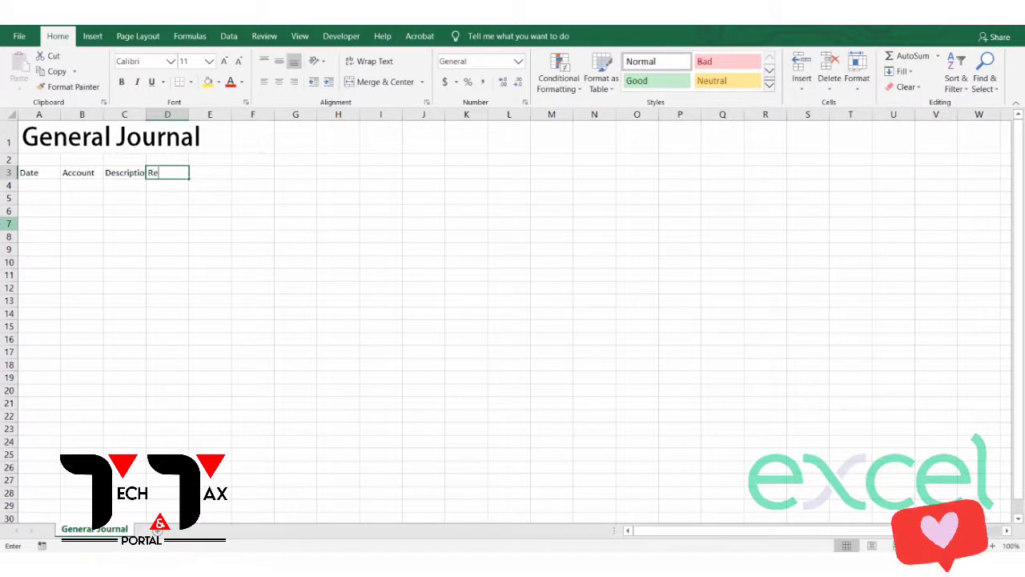
key(Return)
Enter the column headers Debit in E3 and Credit in F3
key(Right)
key(Up)
text(Debit)
key(Return)
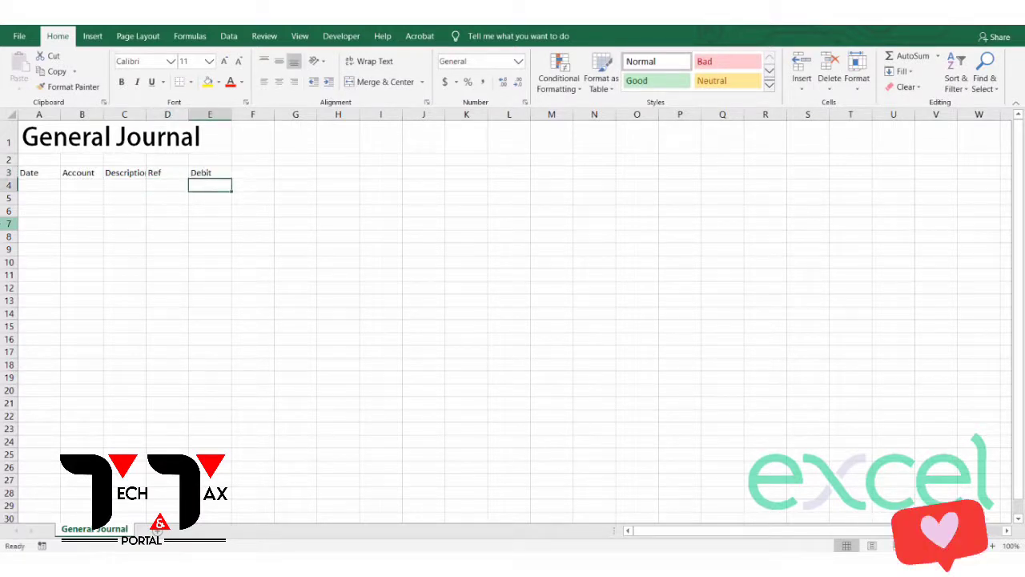
key(Right)
key(Up)
text(En)
key(BackSpace)
key(BackSpace)
text(Credit)
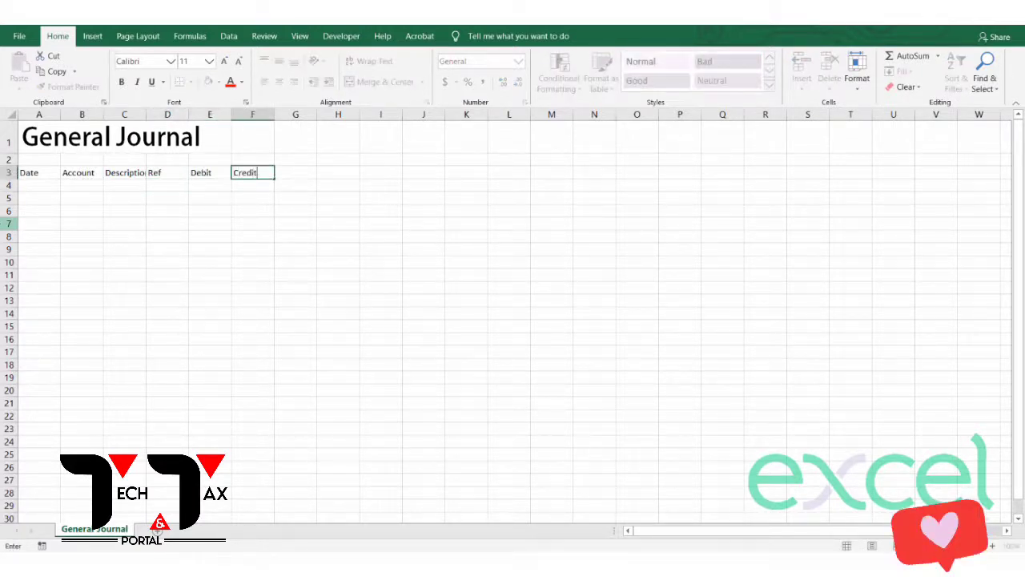
key(Return)
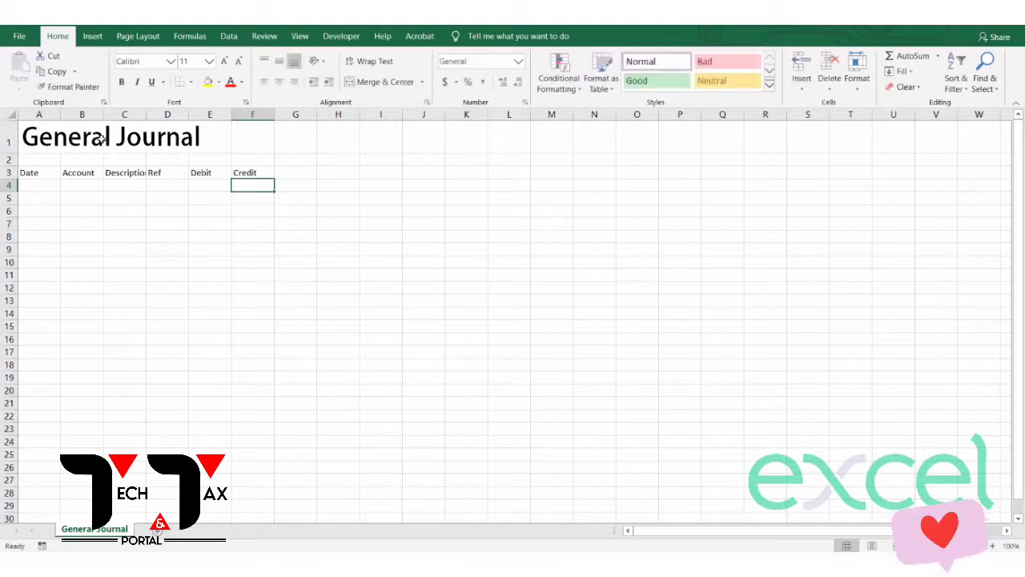
Widen the Debit and Credit columns (E and F) together to about double their width
drag(249, 115, 36, 115)
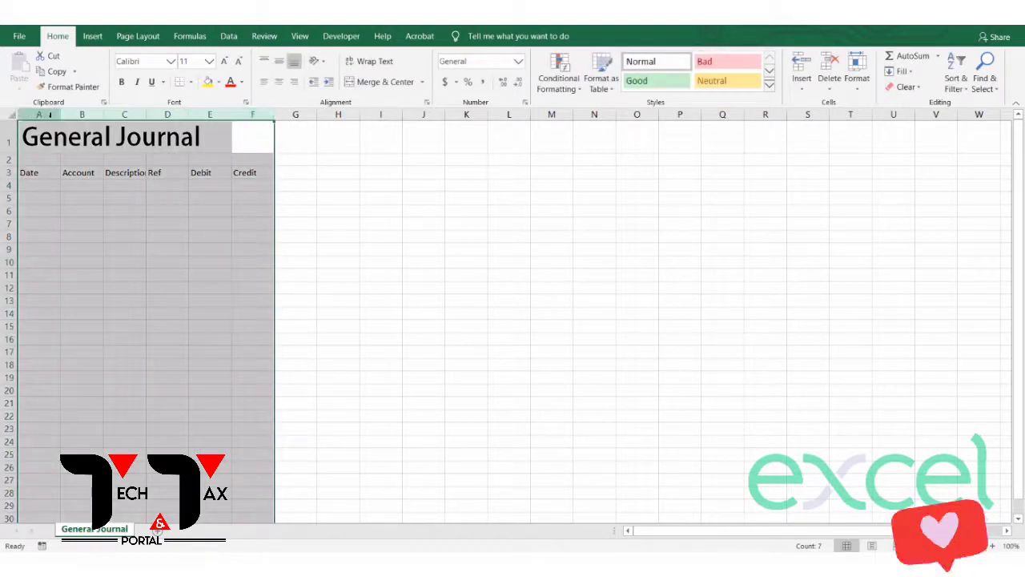
click(207, 186)
drag(253, 115, 210, 115)
drag(272, 119, 270, 120)
click(249, 186)
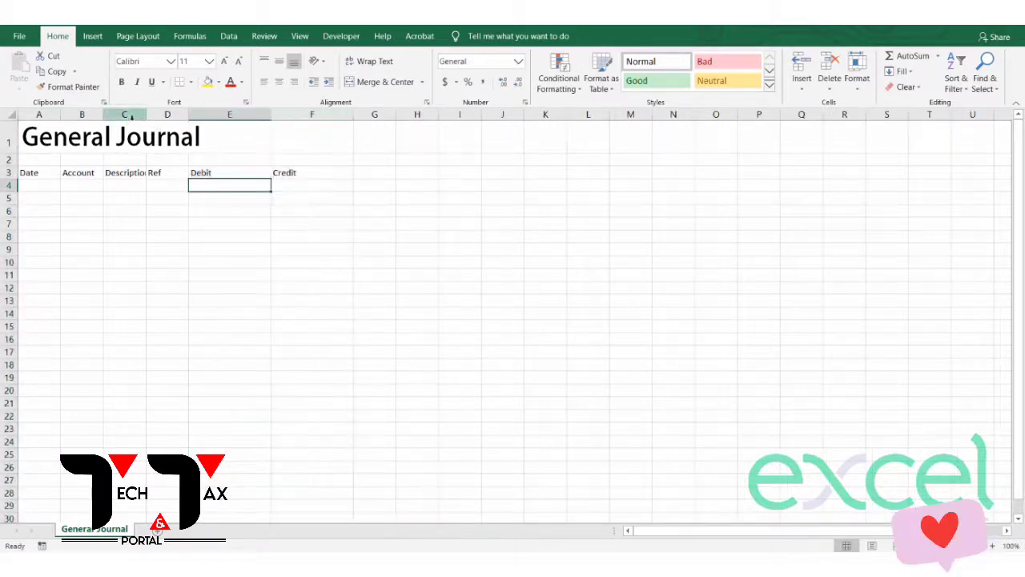
Widen the Date, Account, Description and Ref columns, making the Description column by far the widest
drag(148, 115, 418, 117)
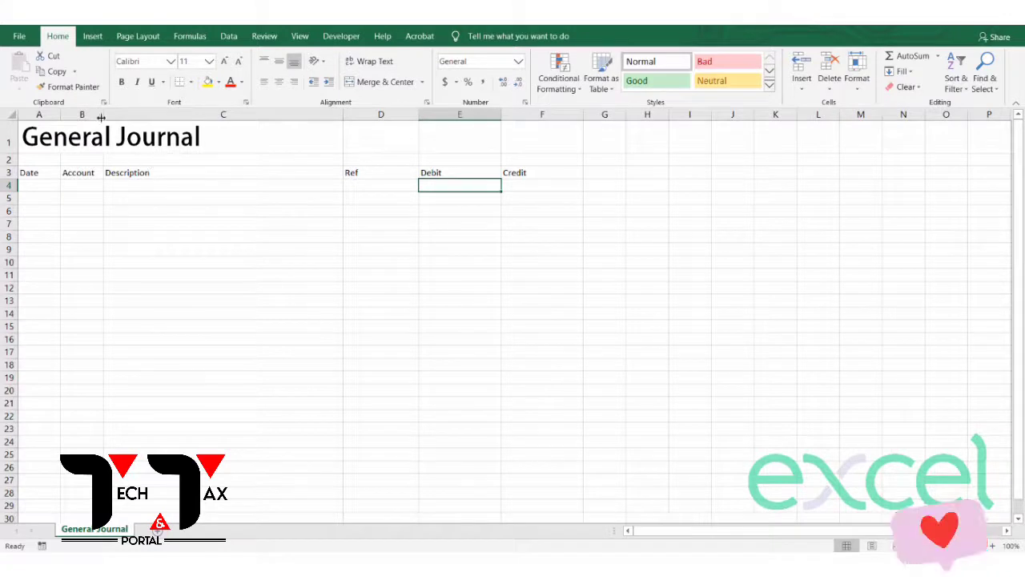
drag(104, 118, 154, 117)
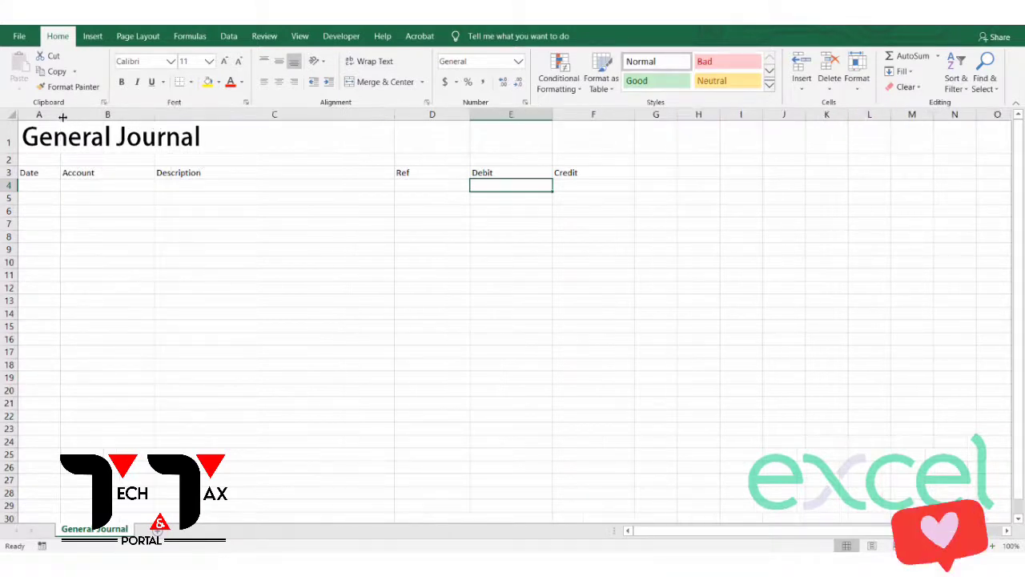
drag(61, 114, 111, 120)
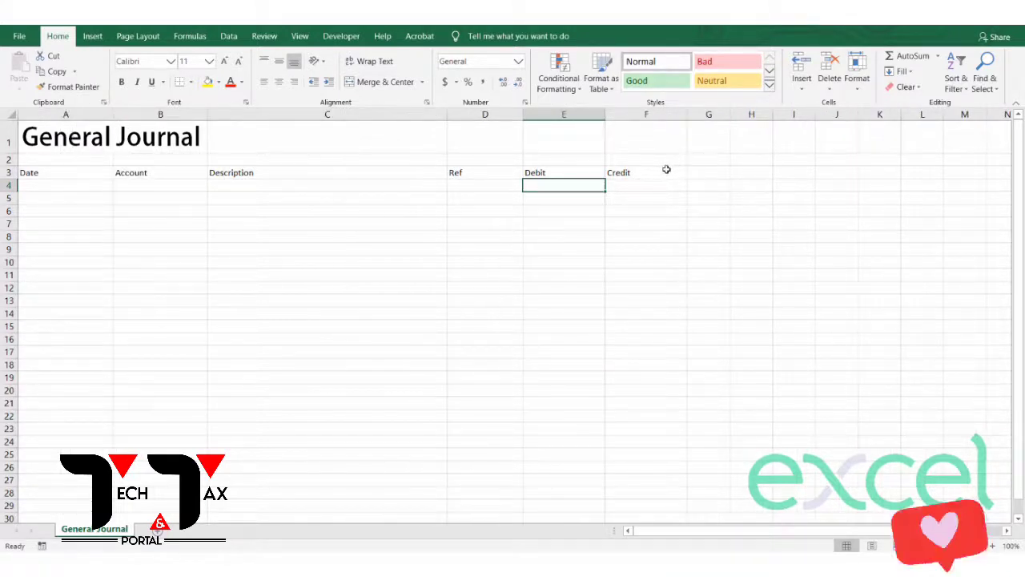
Format the header row A3:F3 as bold, 12 pt, in the Adobe Fan Heiti Std B font
drag(666, 169, 68, 174)
click(121, 81)
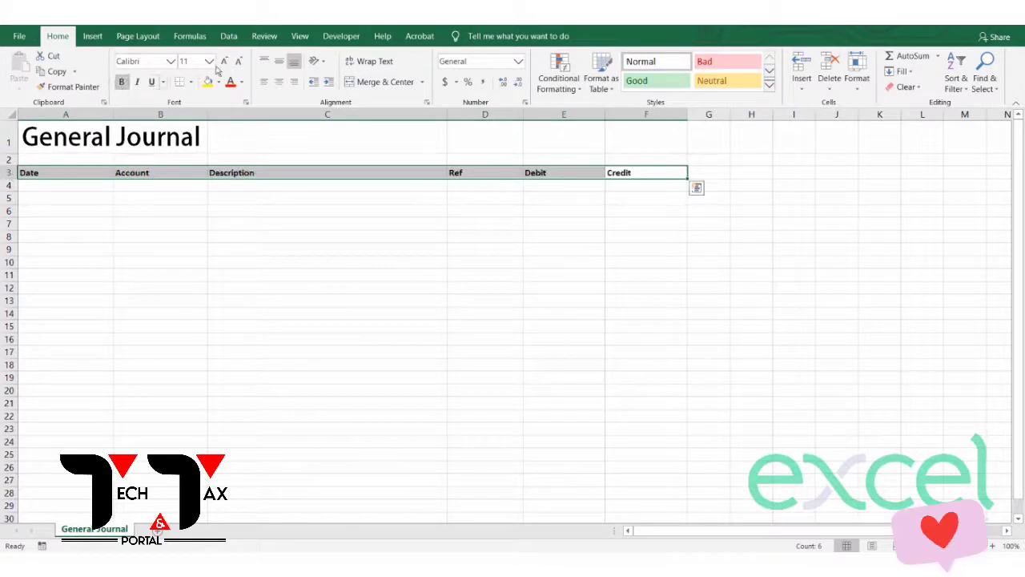
click(224, 61)
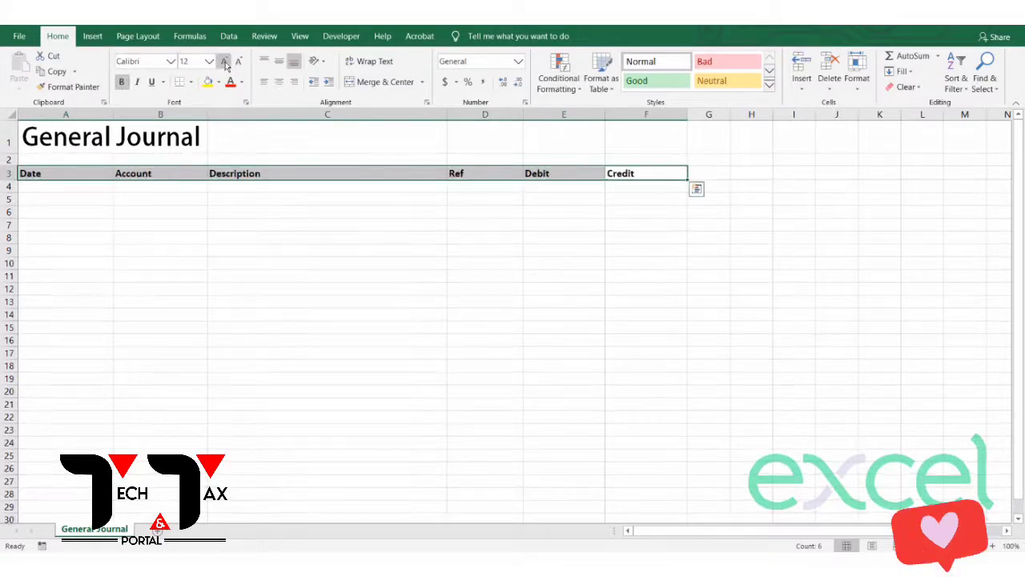
click(171, 61)
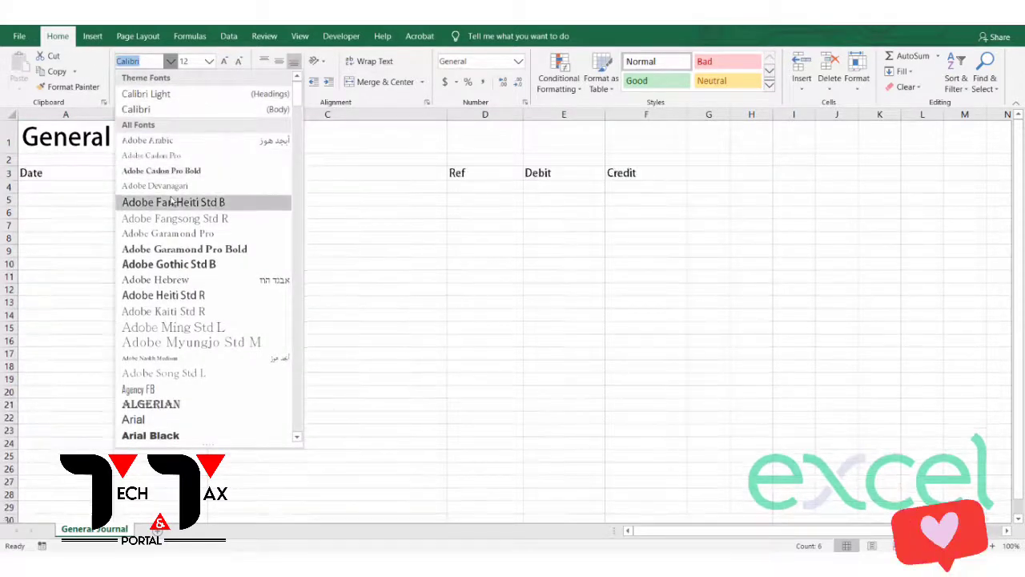
click(173, 201)
click(356, 288)
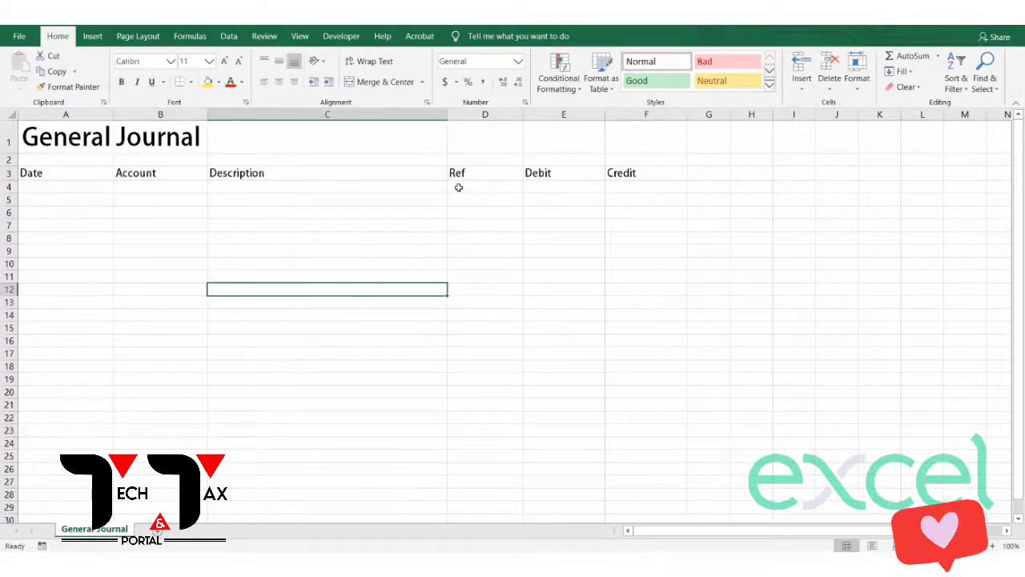
Center the header texts in A3:F3 horizontally
drag(664, 172, 15, 173)
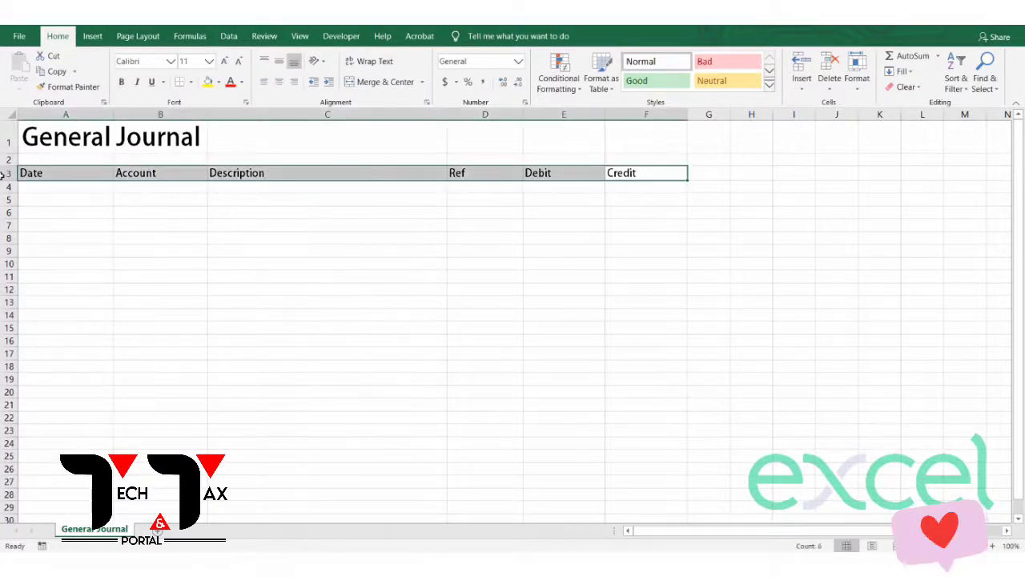
click(280, 83)
click(297, 279)
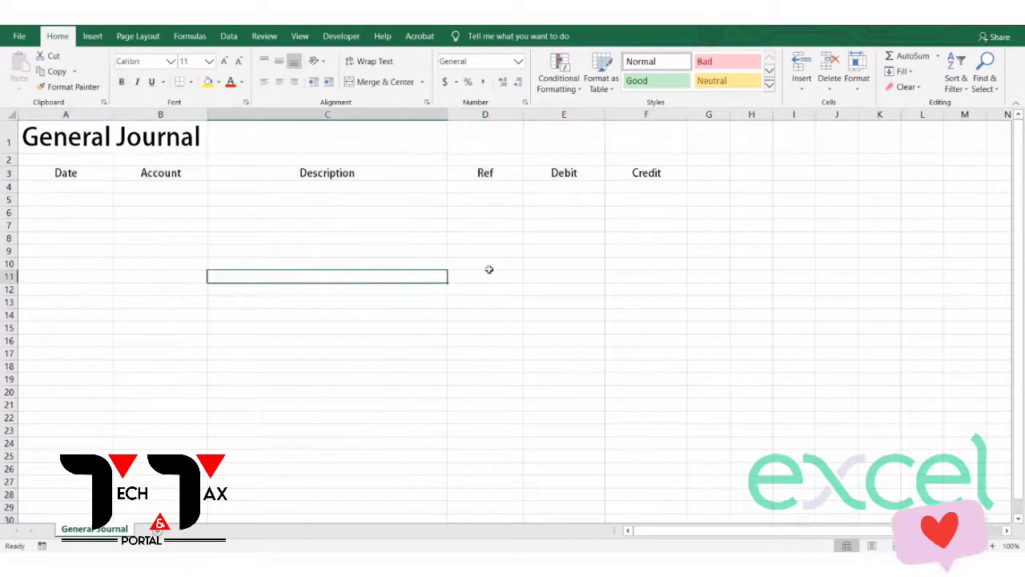
Convert the header range A3:F3 into a table, with the option that the table has headers enabled
click(648, 174)
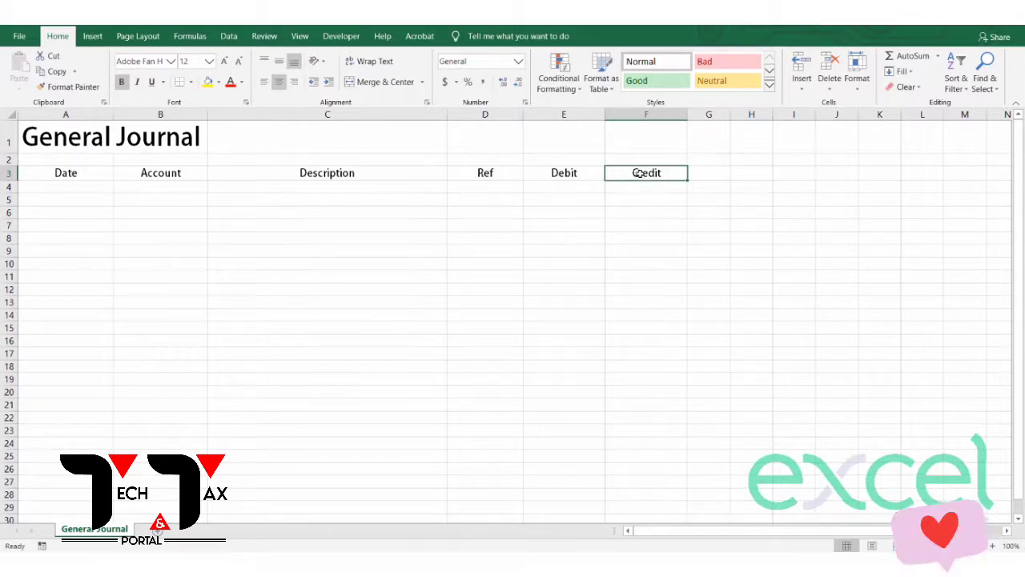
drag(637, 172, 29, 173)
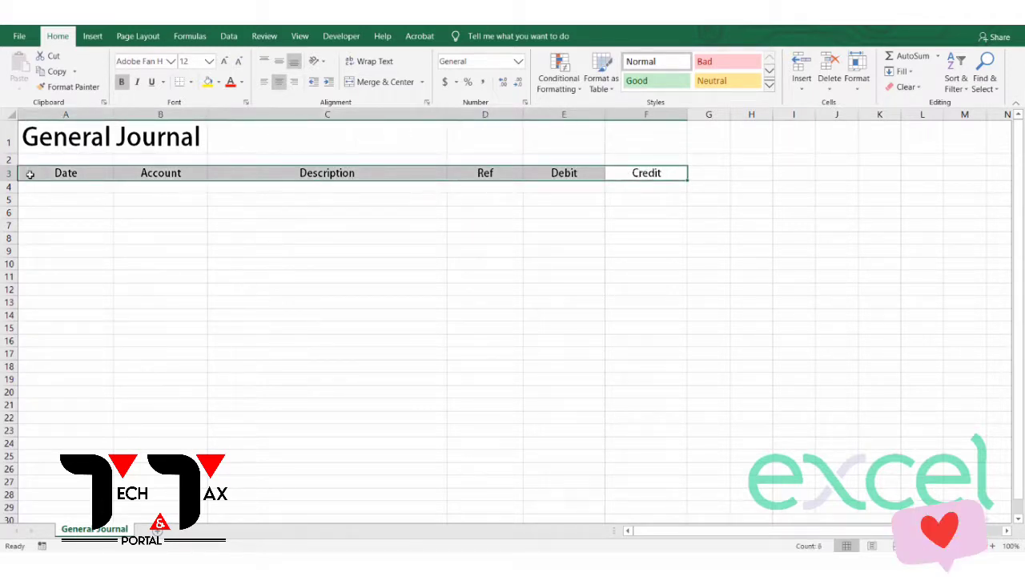
click(93, 36)
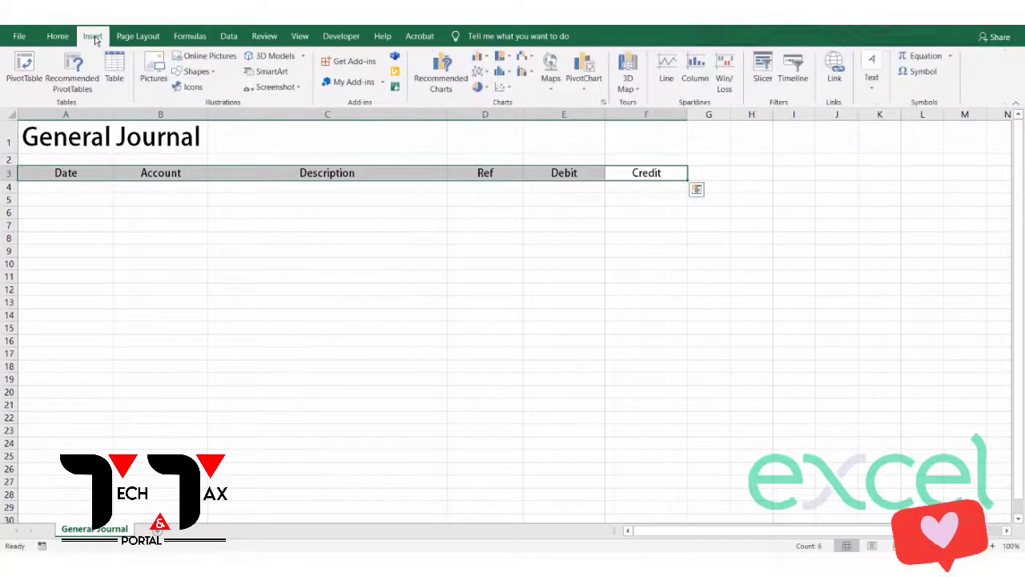
click(116, 78)
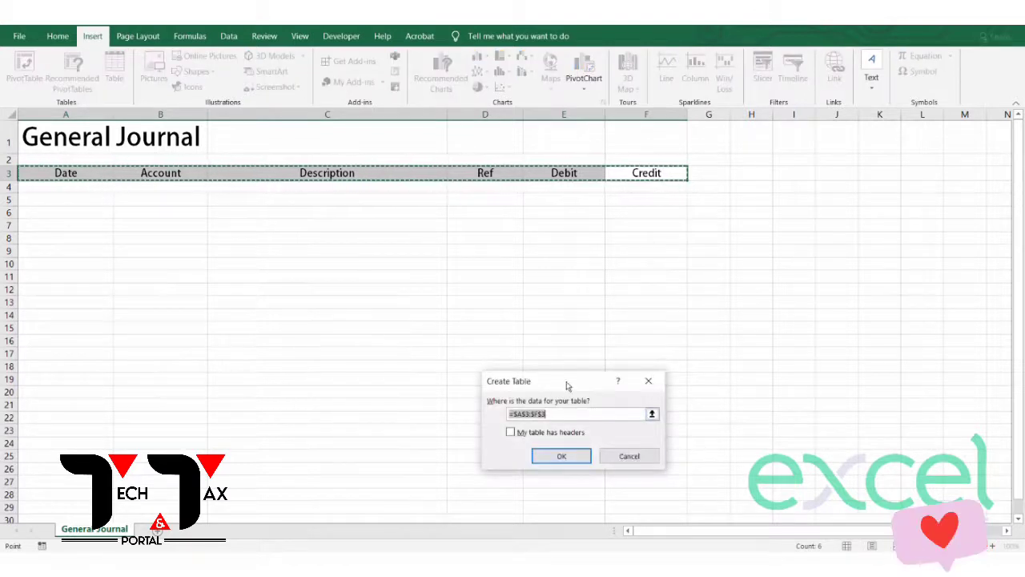
drag(567, 385, 353, 137)
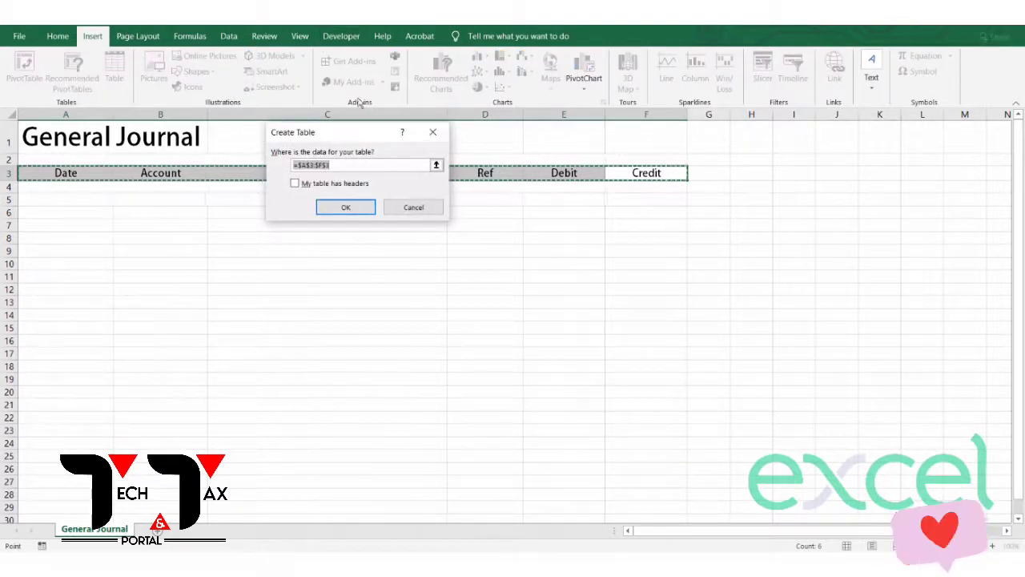
drag(317, 134, 370, 233)
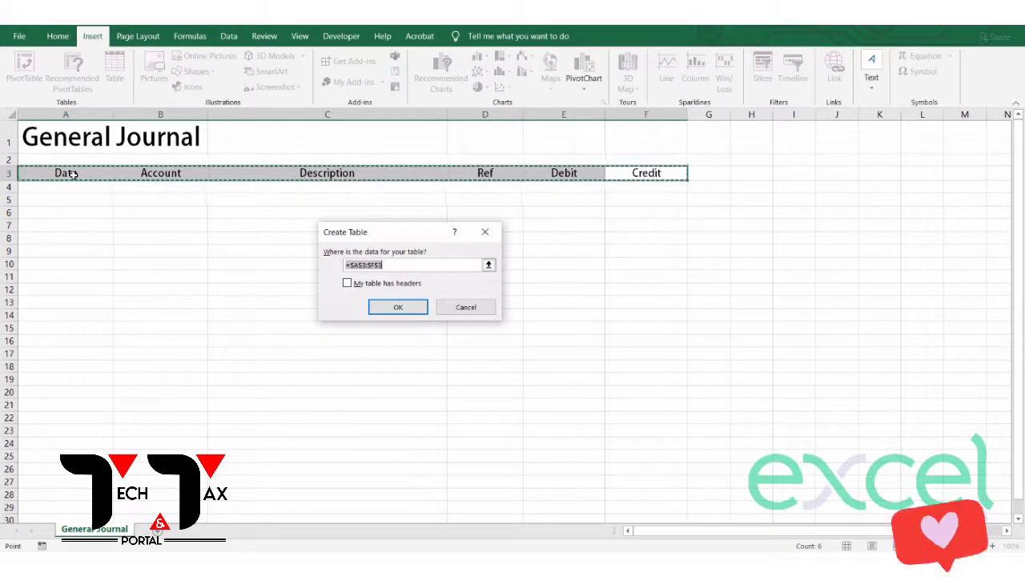
click(346, 284)
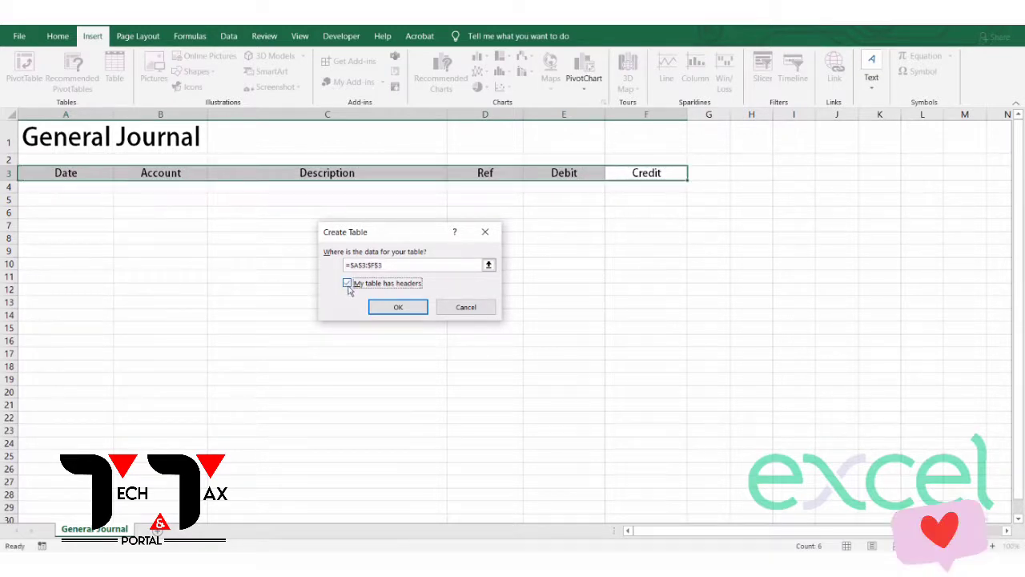
click(393, 316)
click(540, 264)
click(658, 175)
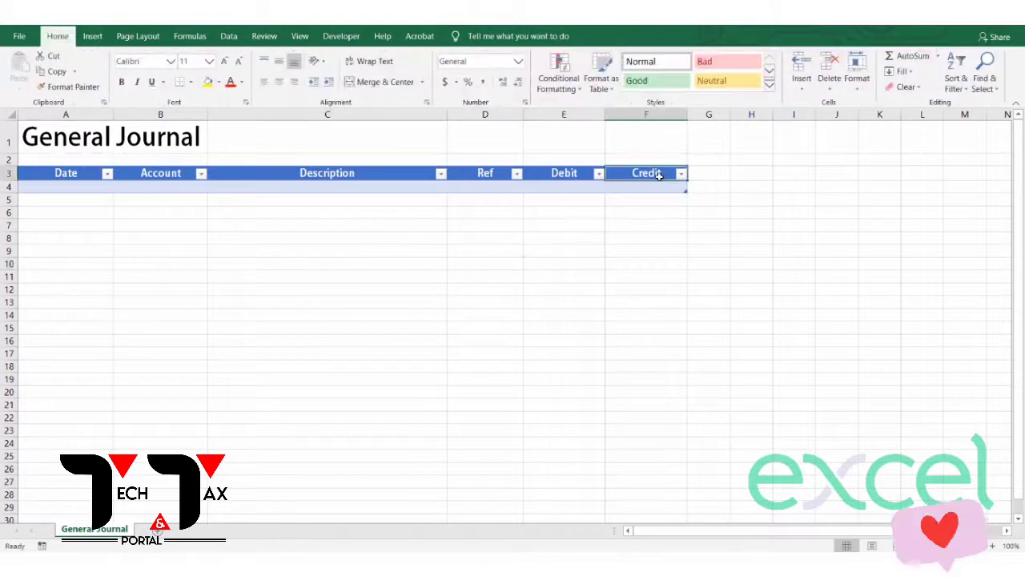
drag(305, 170, 3, 168)
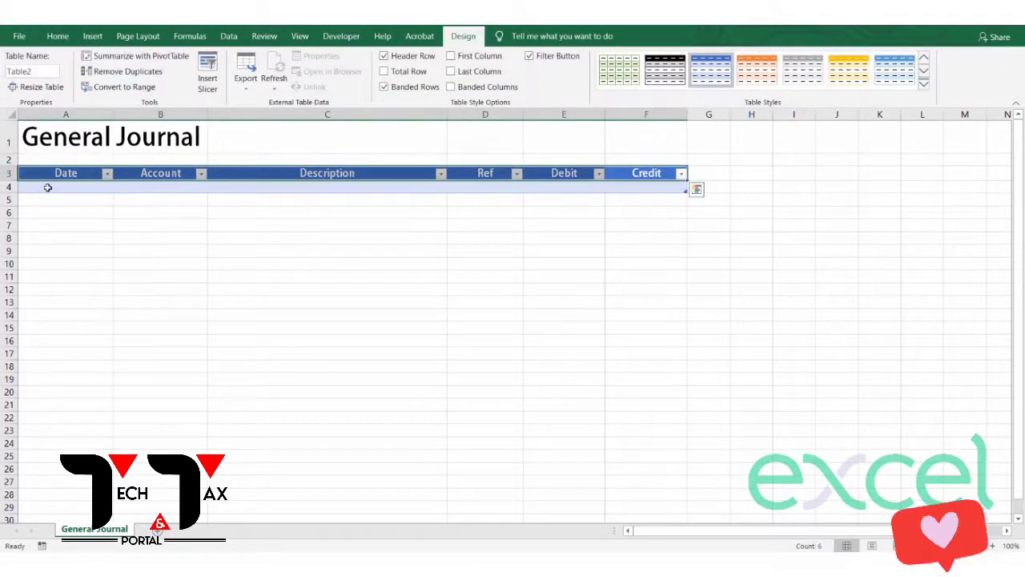
drag(629, 188, 56, 184)
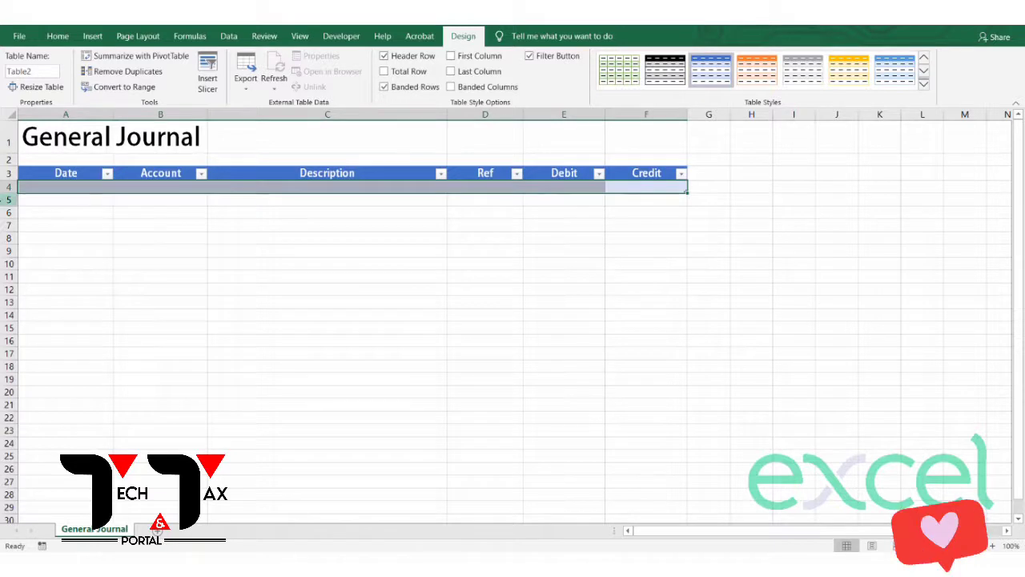
text(v)
Enter 1-mar as the date and Cash as the account in row 4, the first journal entry
click(78, 186)
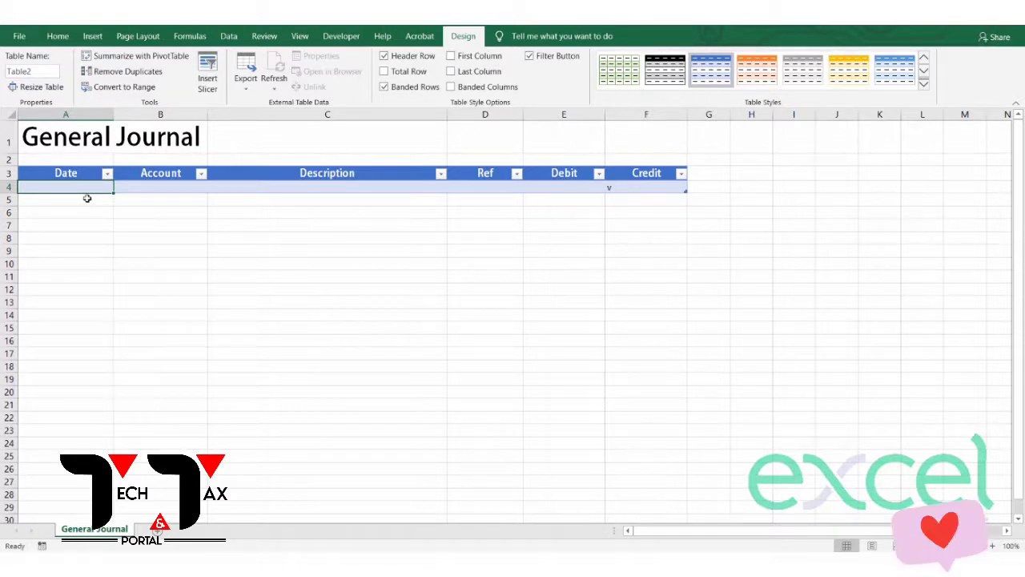
text(1-mar)
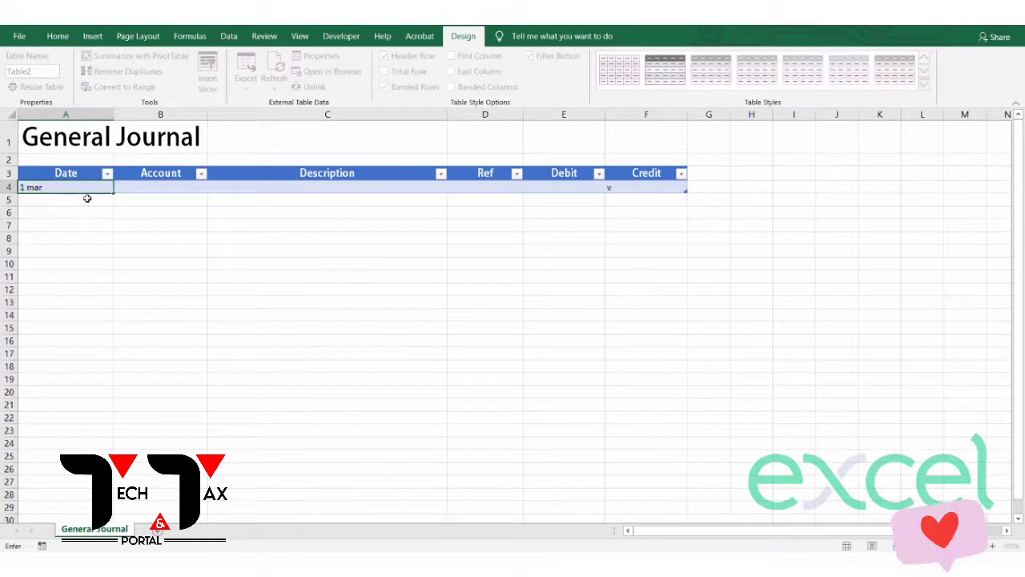
key(Return)
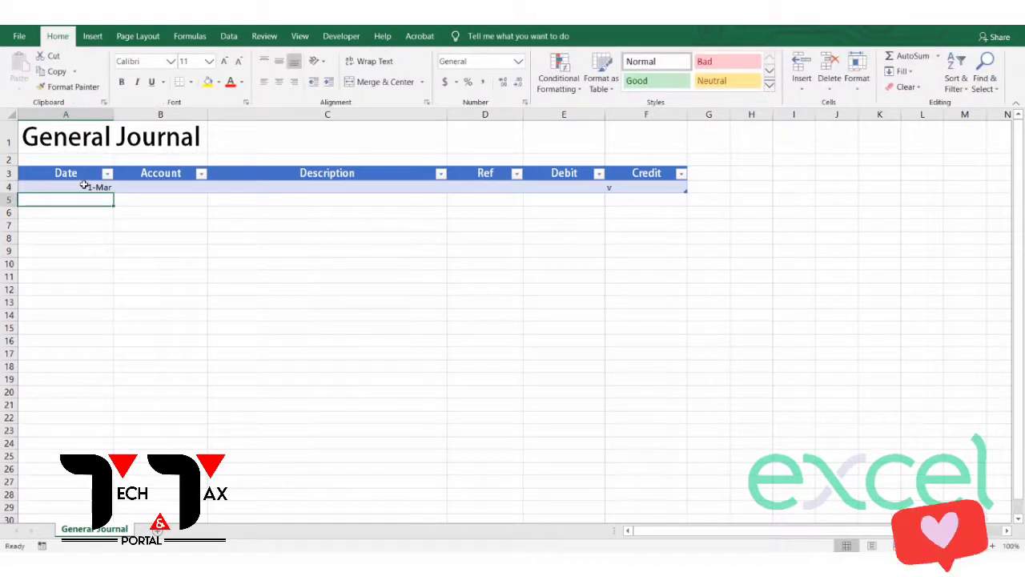
click(126, 185)
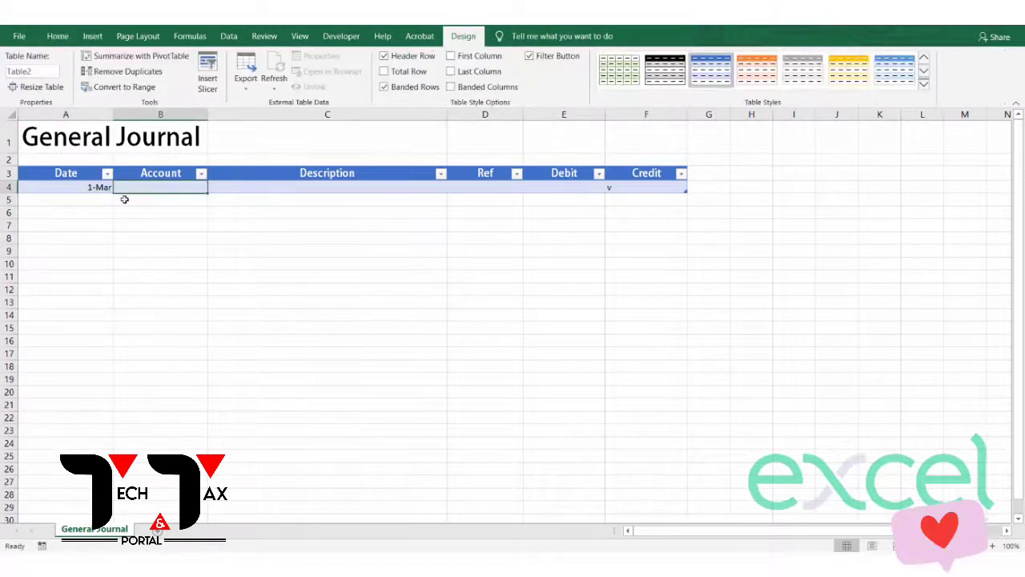
text(Cash)
key(Tab)
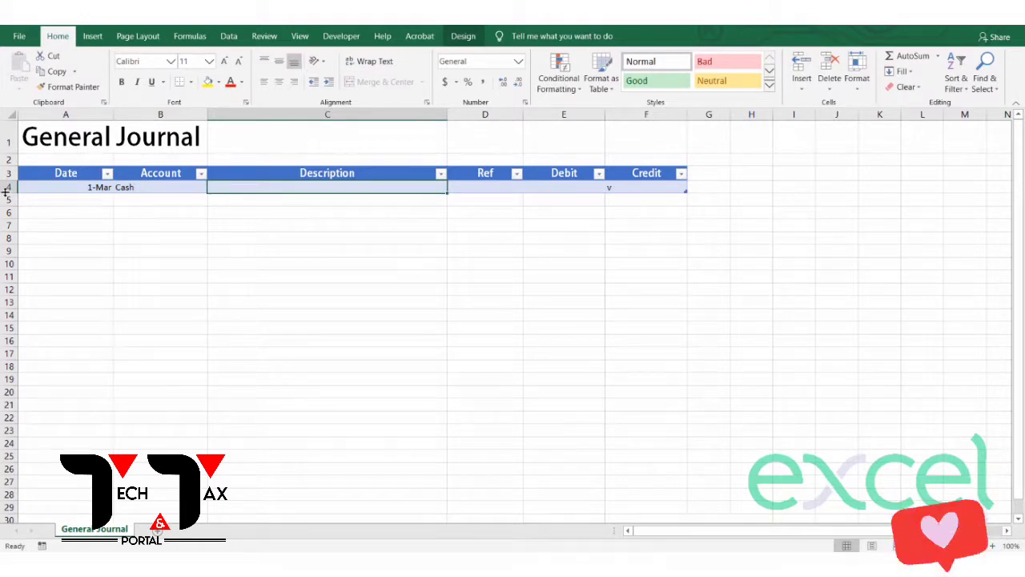
text(I)
text(oh)
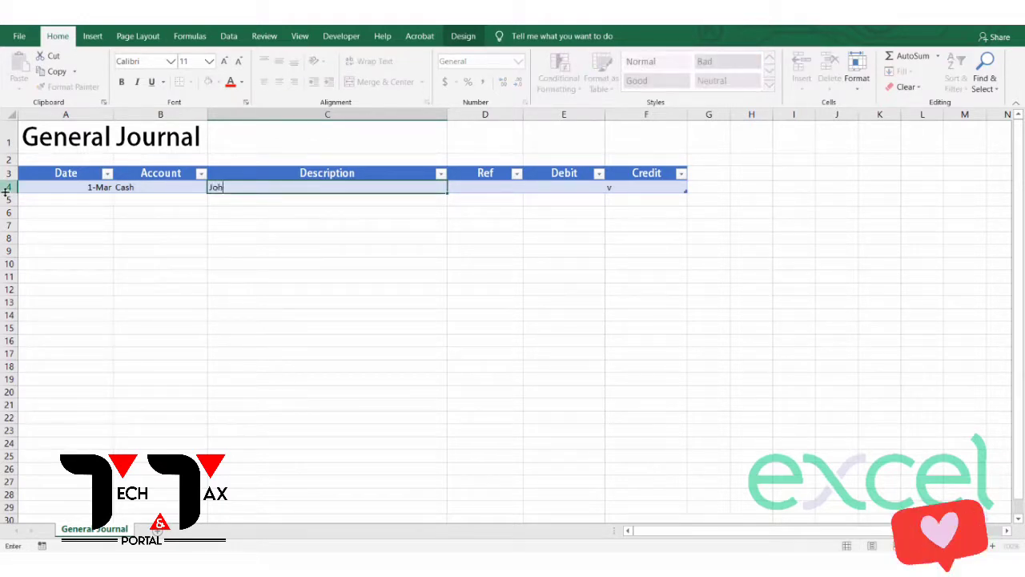
text(n C)
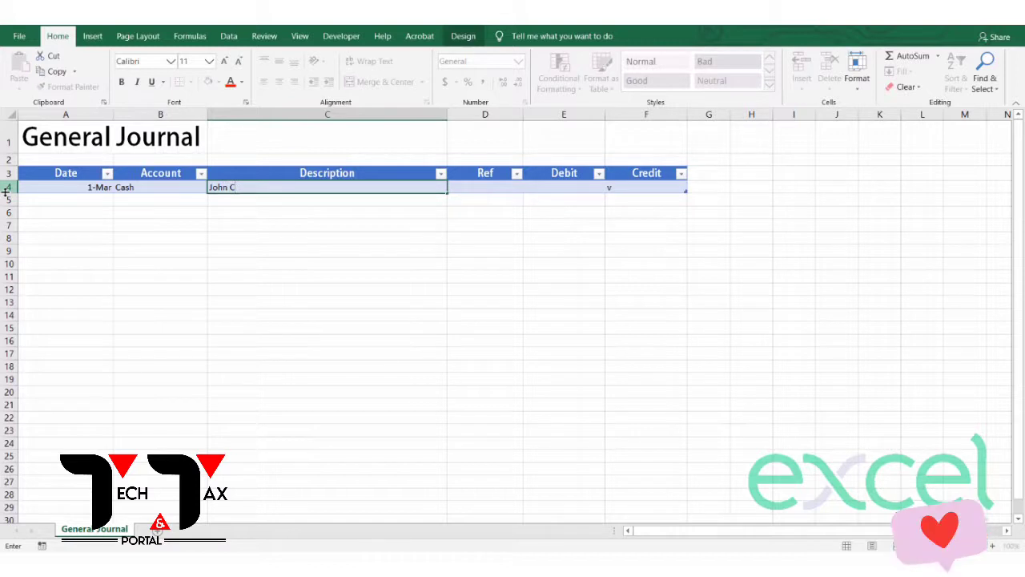
key(BackSpace)
key(BackSpace)
key(BackSpace)
key(BackSpace)
key(BackSpace)
key(BackSpace)
Complete the Cash entry in row 4 with the description "Received from" plus the payer's first name, and a debit of 25000
text(Received from John)
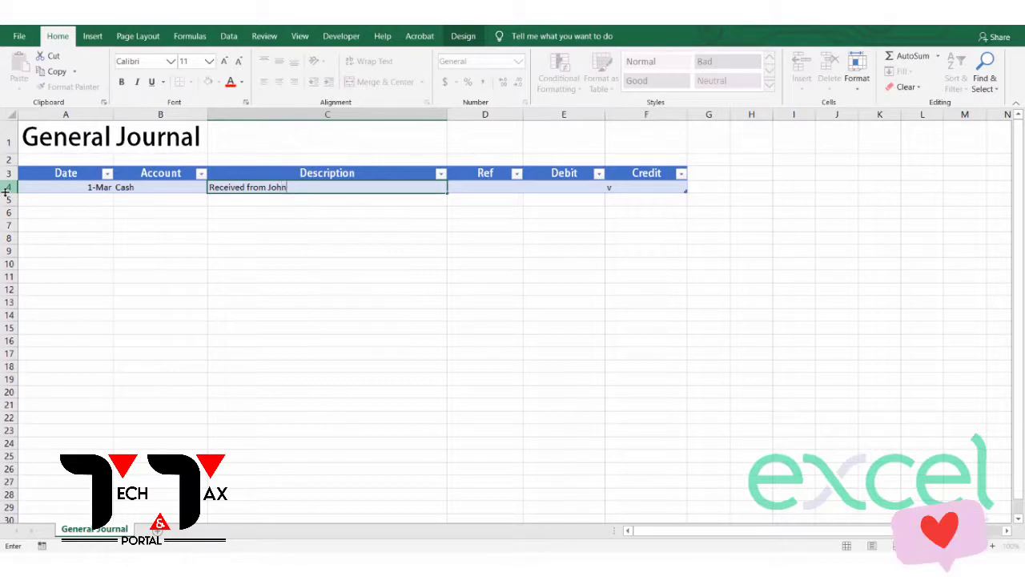
key(Return)
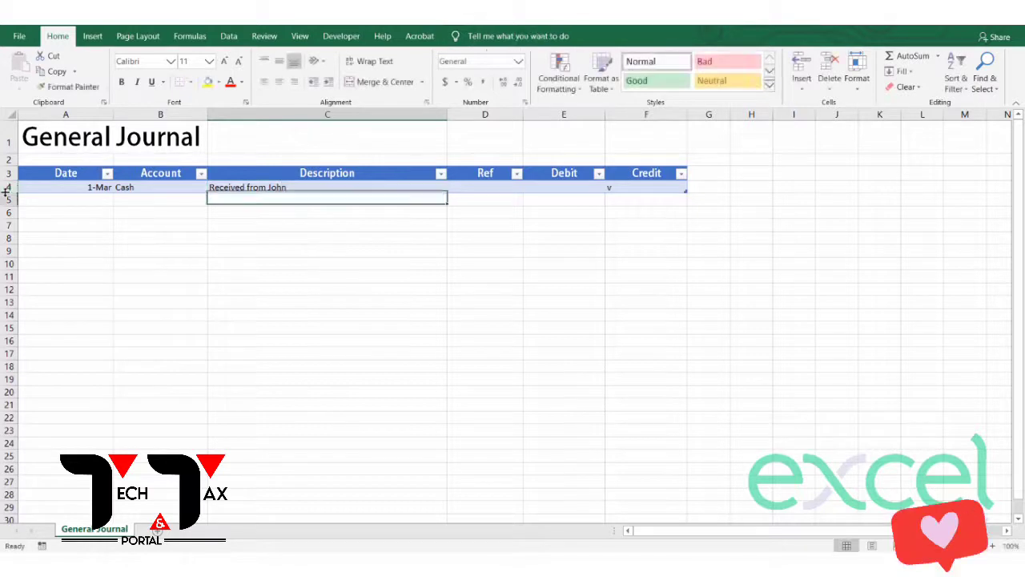
key(Right)
key(Up)
key(Right)
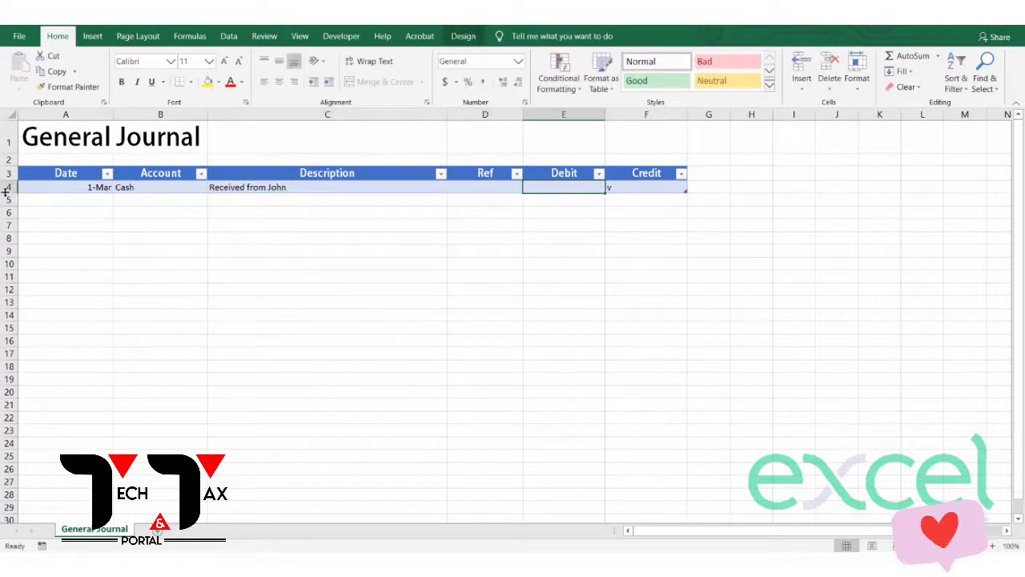
text(25000)
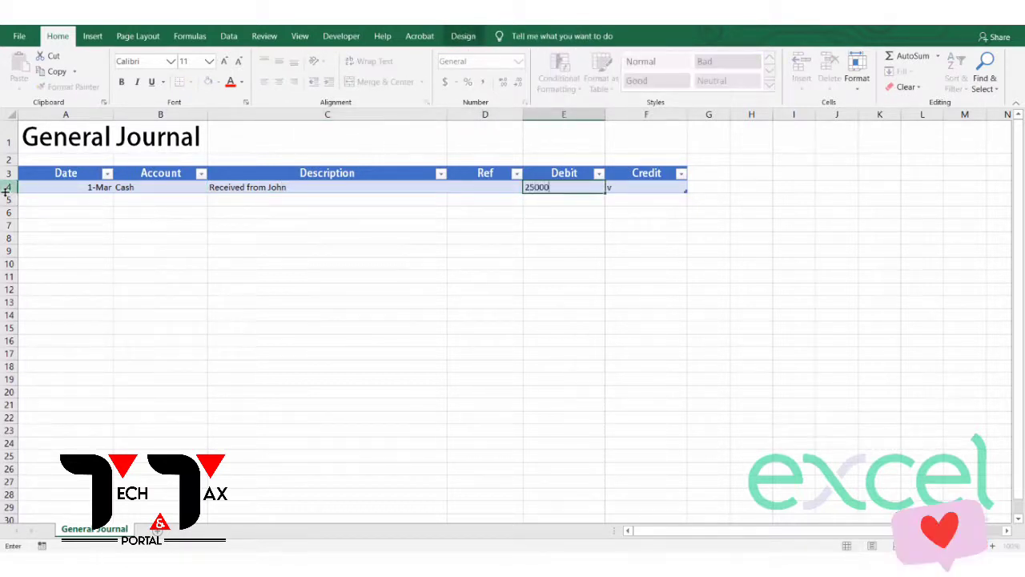
key(Right)
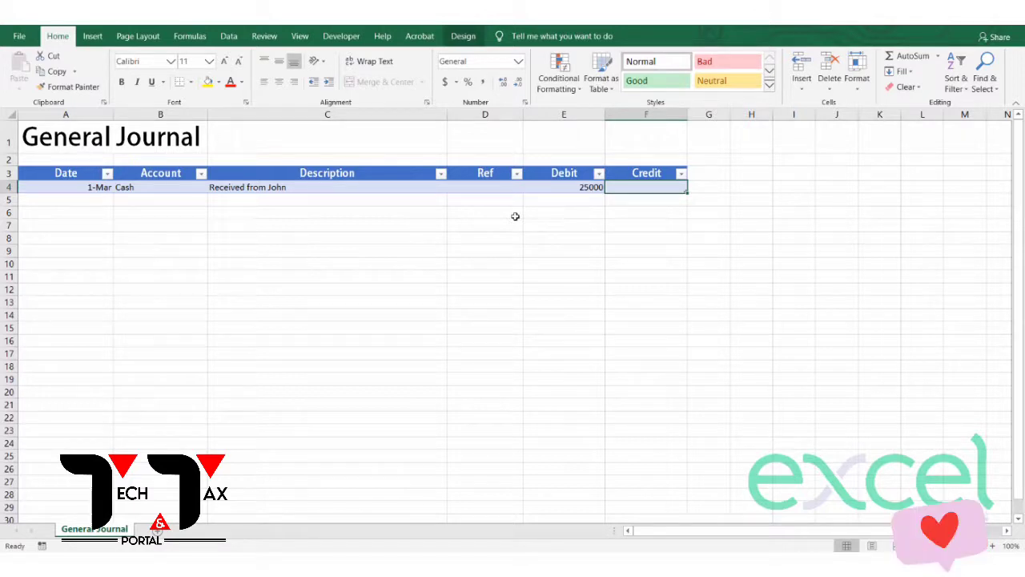
Add a second journal entry in row 5 dated 1-mar, with the payer's first name as the account
click(58, 204)
text(1-mar)
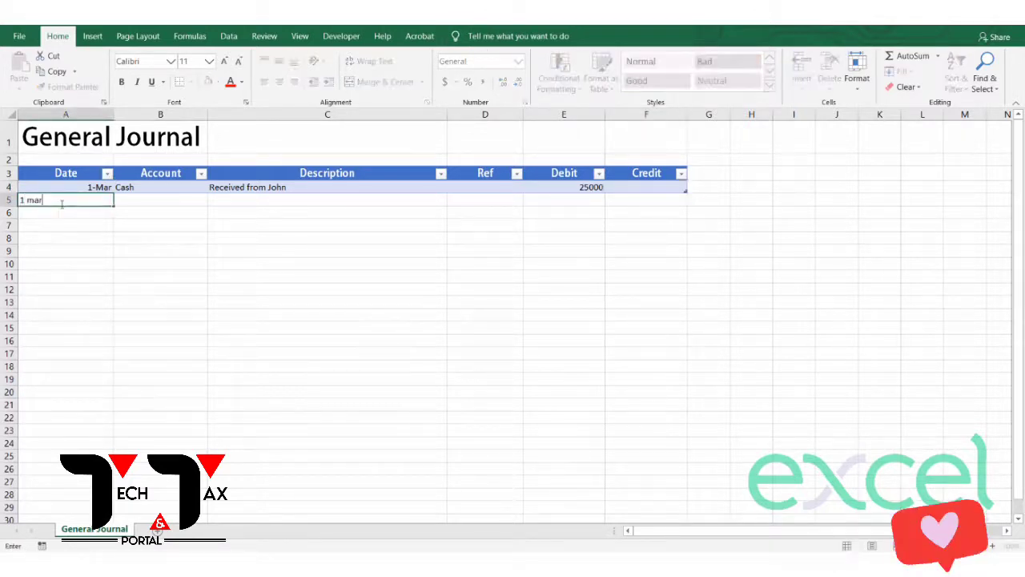
key(Return)
key(Up)
key(Right)
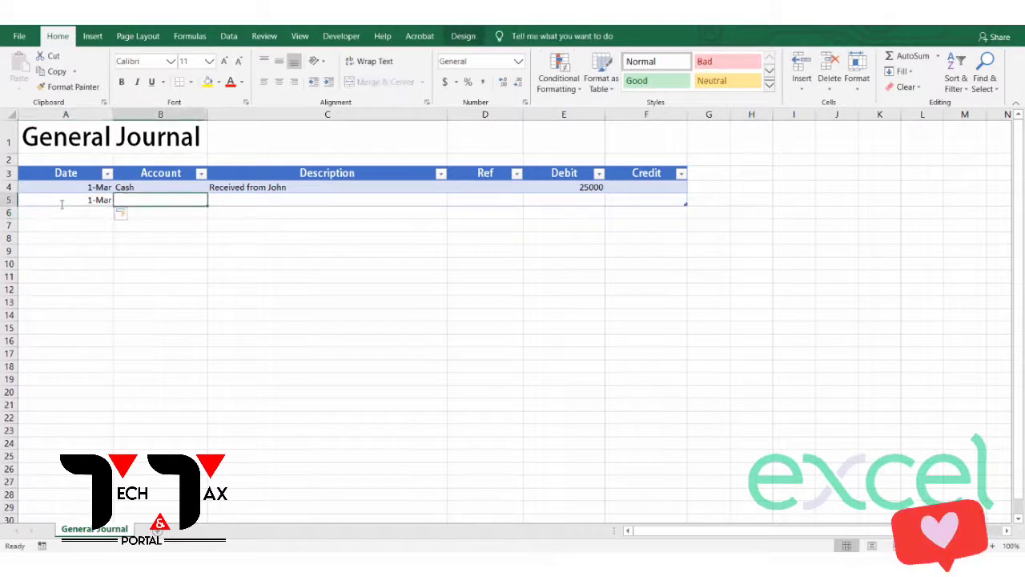
text(John)
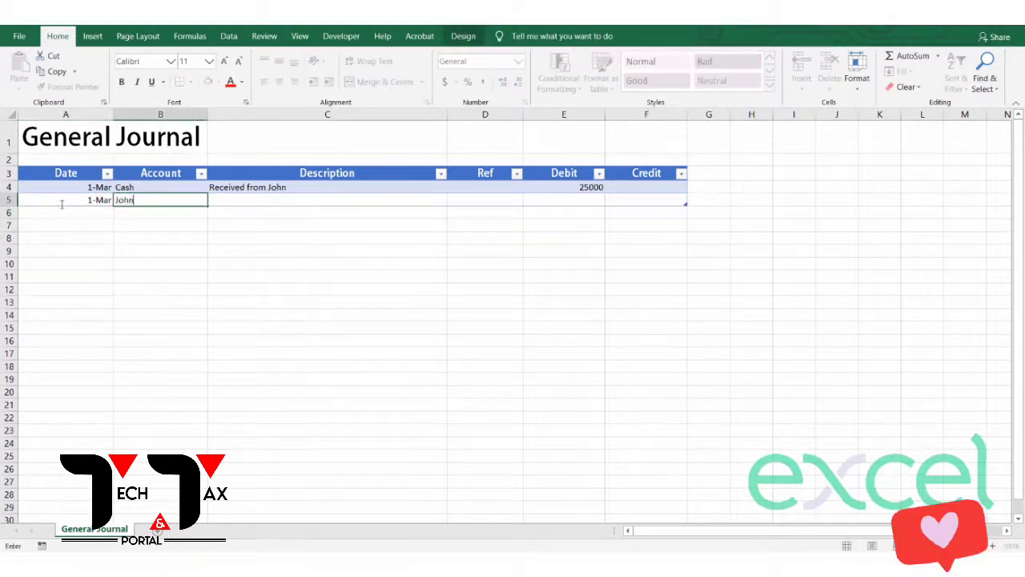
key(Tab)
Enter 25000 in the Credit column of the payer's entry in row 5
key(Tab)
key(Tab)
key(Tab)
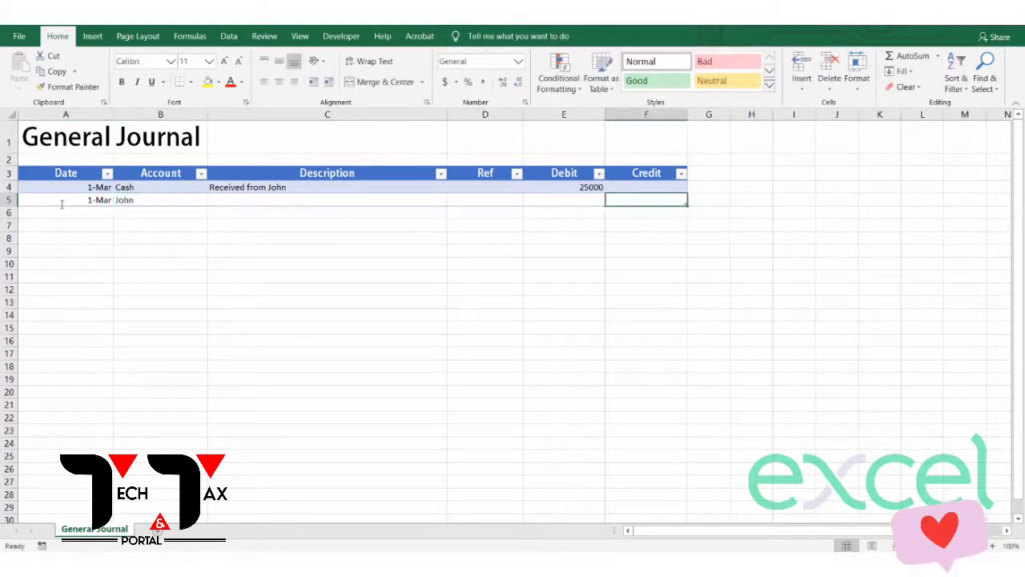
text(25000)
key(Down)
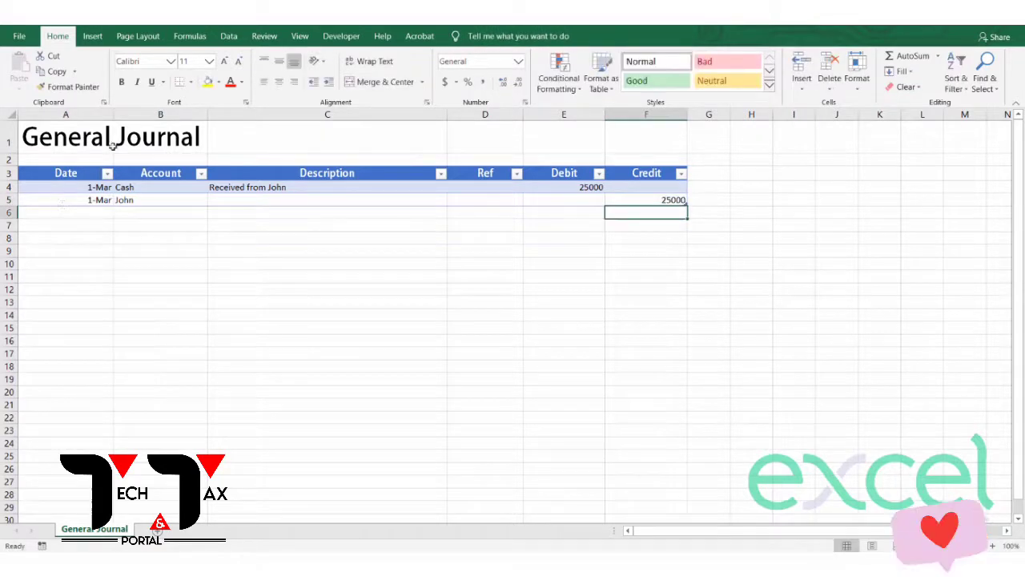
Enter "Received Cash" as the description of the payer's entry in row 5
click(184, 201)
click(675, 201)
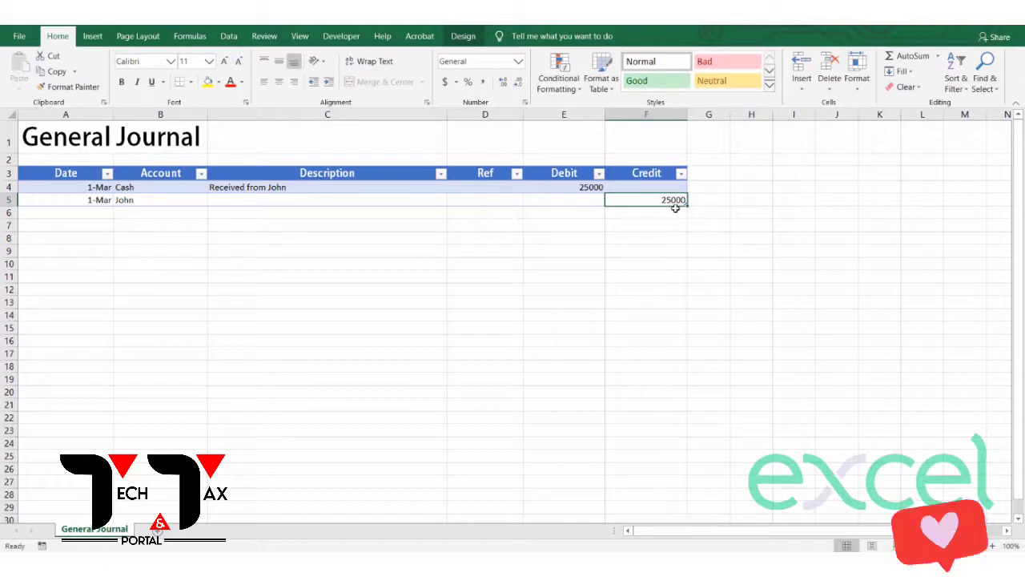
click(297, 201)
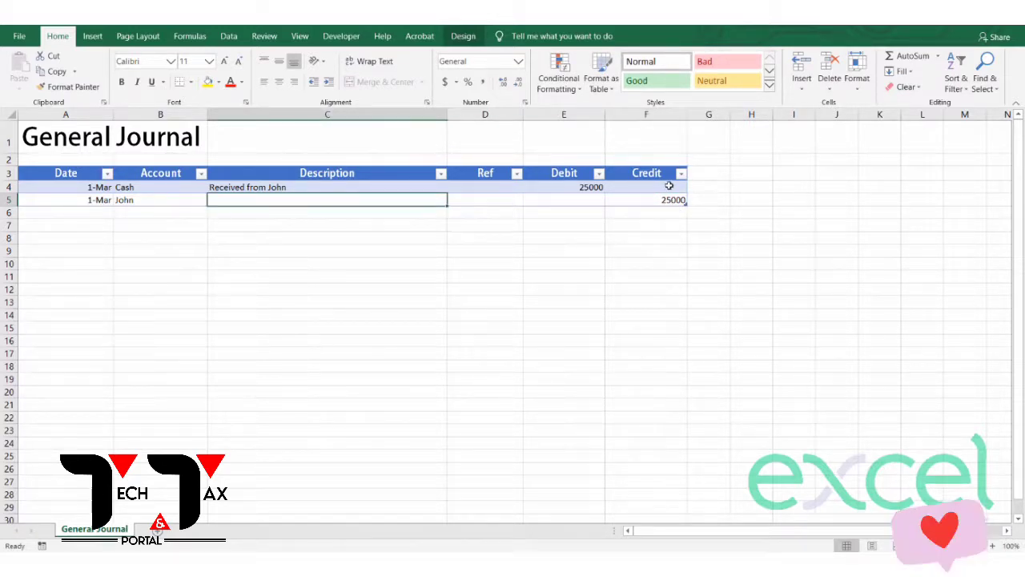
text(Received )
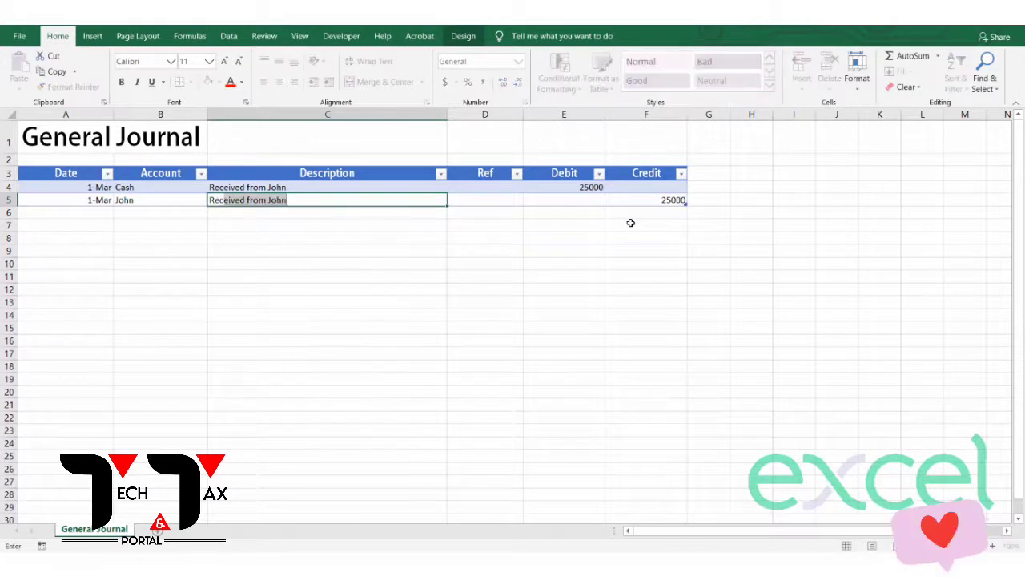
text(Cash)
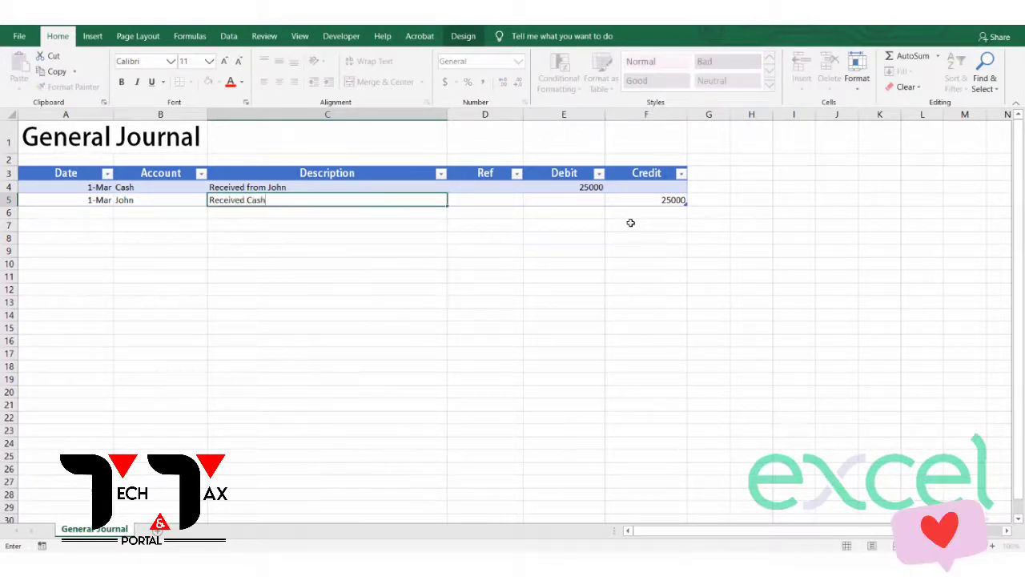
key(Return)
Enter 2 in the Ref column for both journal entries, D4 and D5
key(Up)
key(Right)
key(Up)
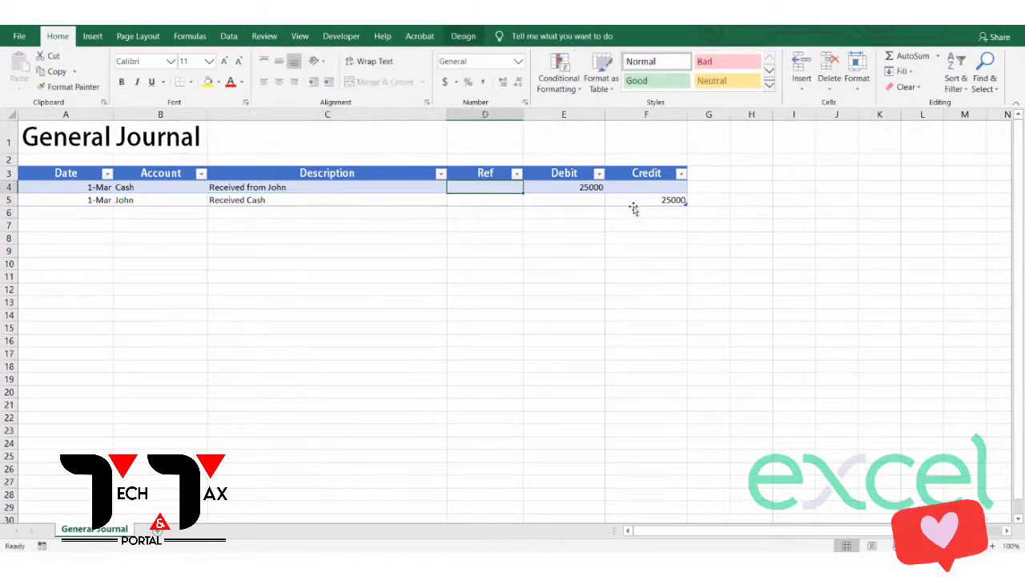
text(2)
key(Return)
text(2)
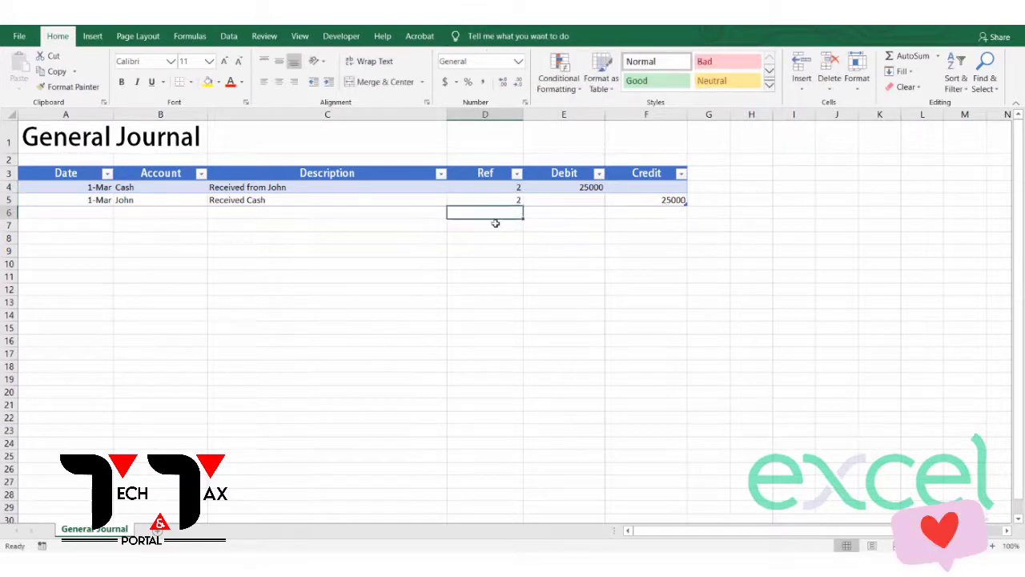
drag(498, 188, 498, 201)
drag(683, 189, 679, 200)
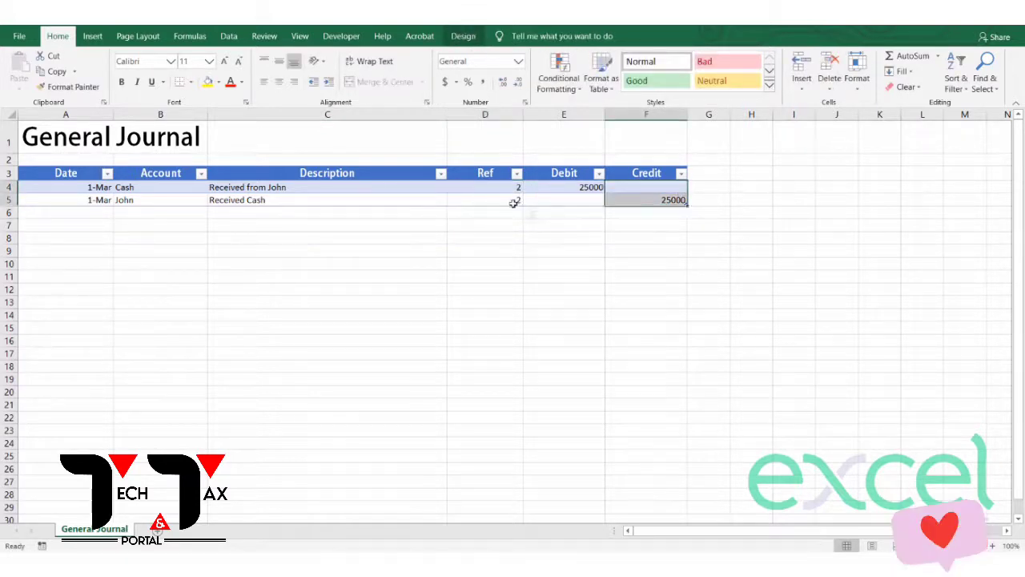
key(ctrl+a)
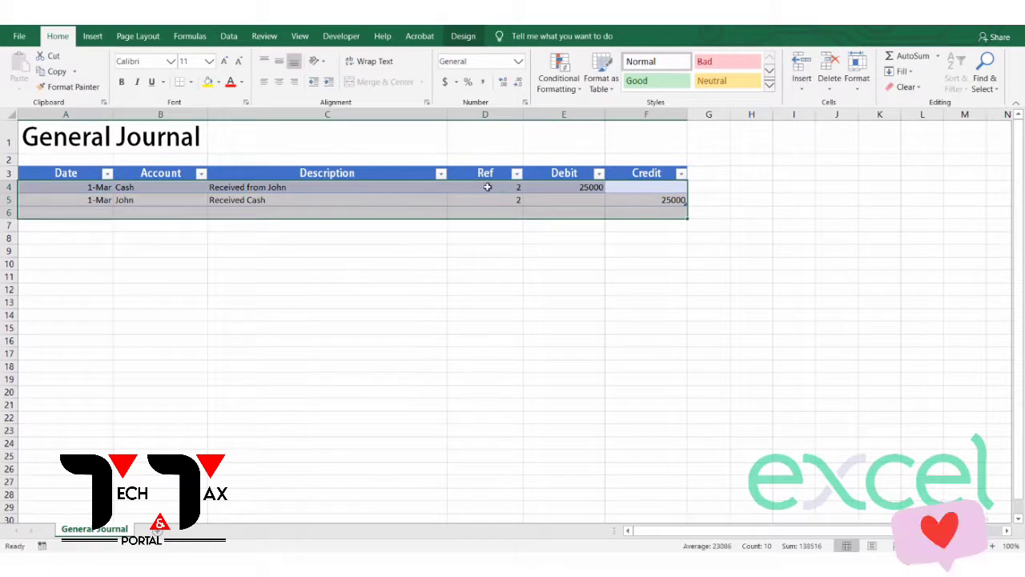
Change the Ref in D4 to "Tran 2" and copy it to D5 for the second entry
double_click(487, 186)
text(Tran)
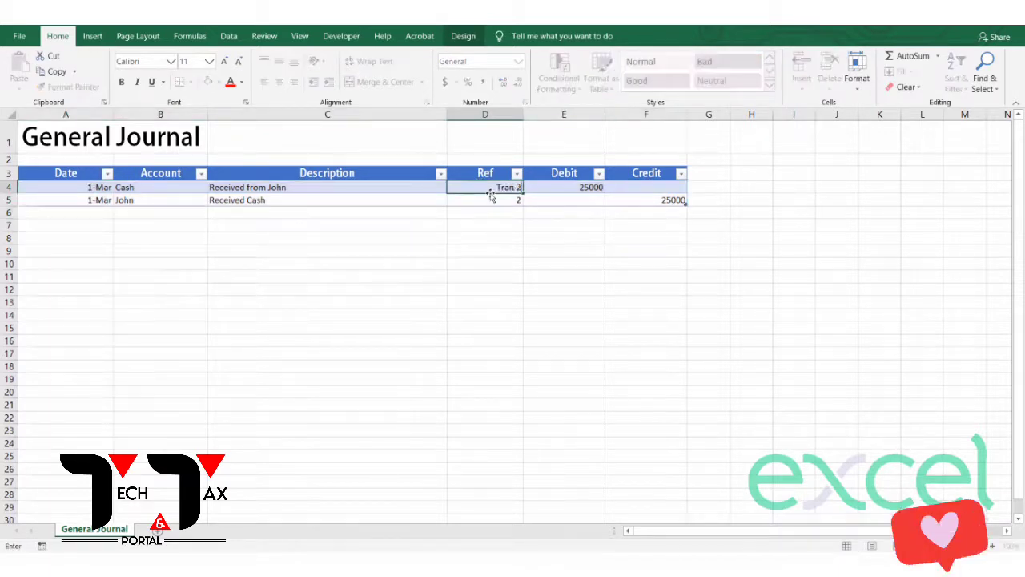
key(Return)
key(Up)
key(ctrl+c)
key(Down)
key(ctrl+v)
key(Down)
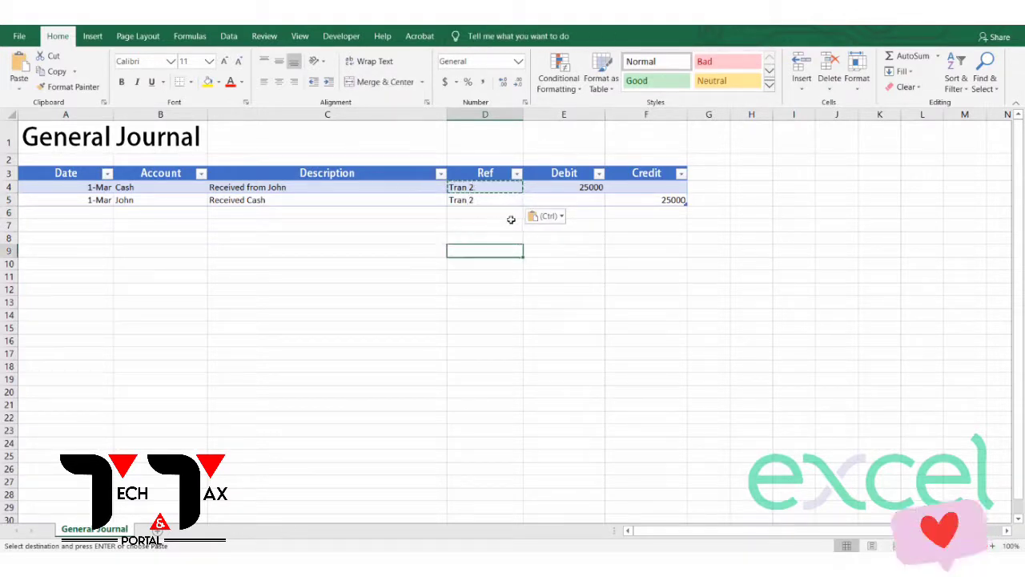
key(Escape)
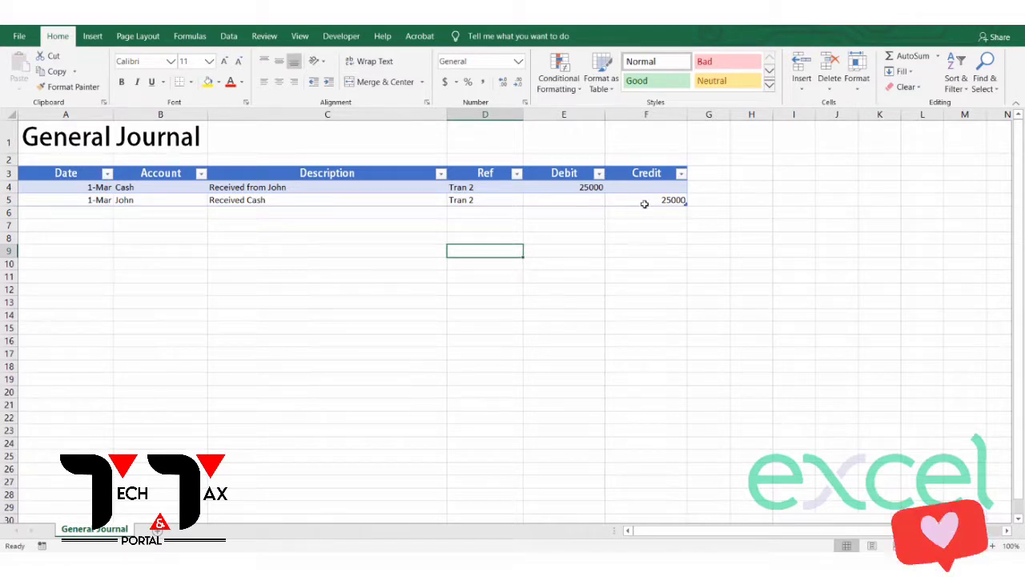
drag(82, 187, 83, 200)
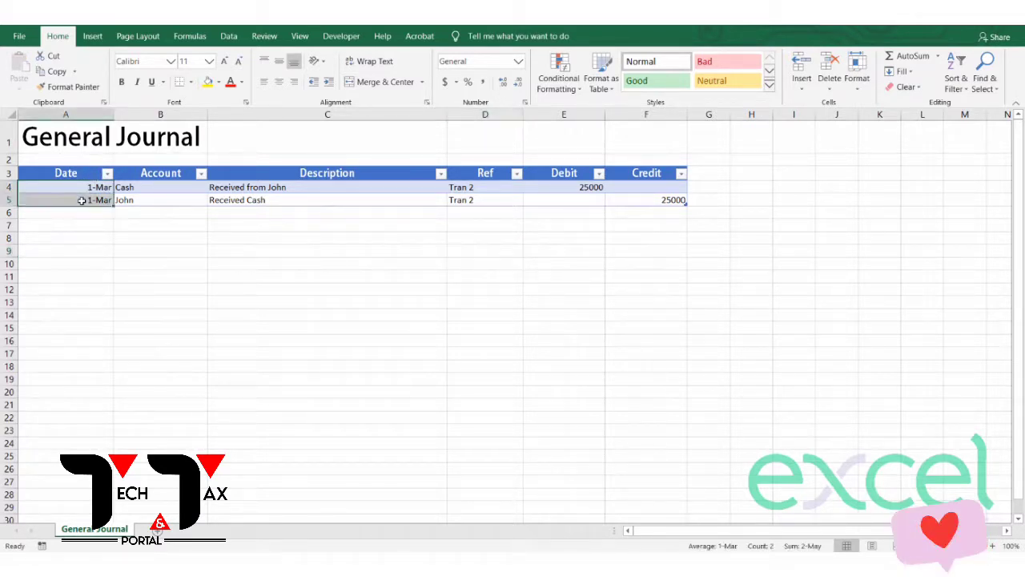
click(73, 189)
click(76, 200)
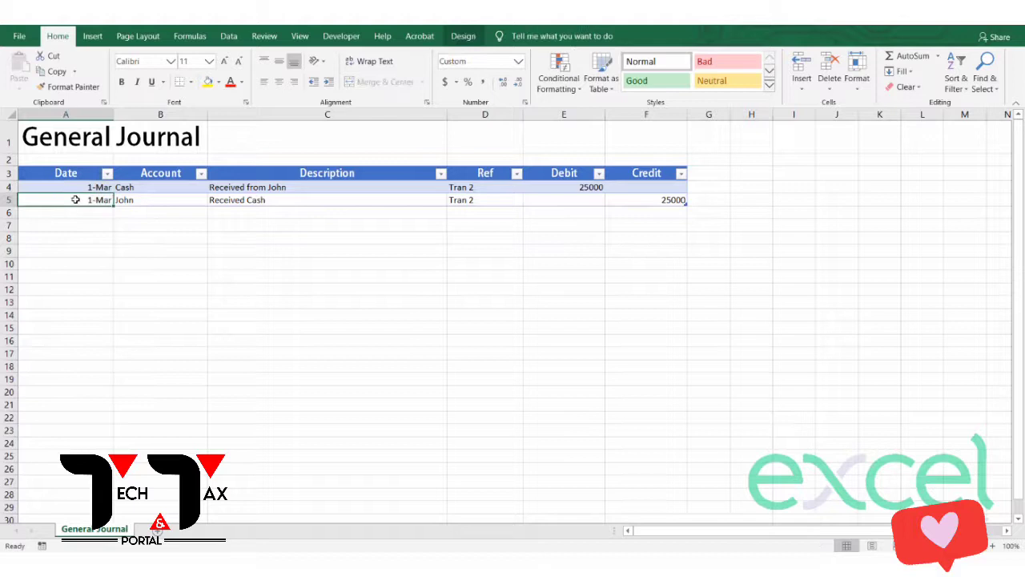
Format column A with the Date number format, using the 14-Mar-12 type
click(77, 115)
right_click(82, 117)
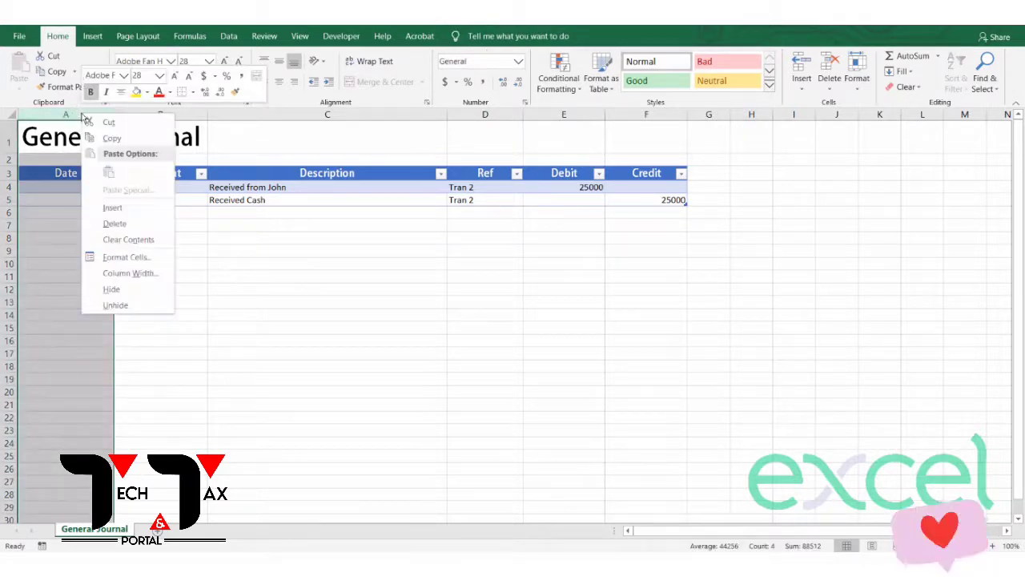
click(124, 258)
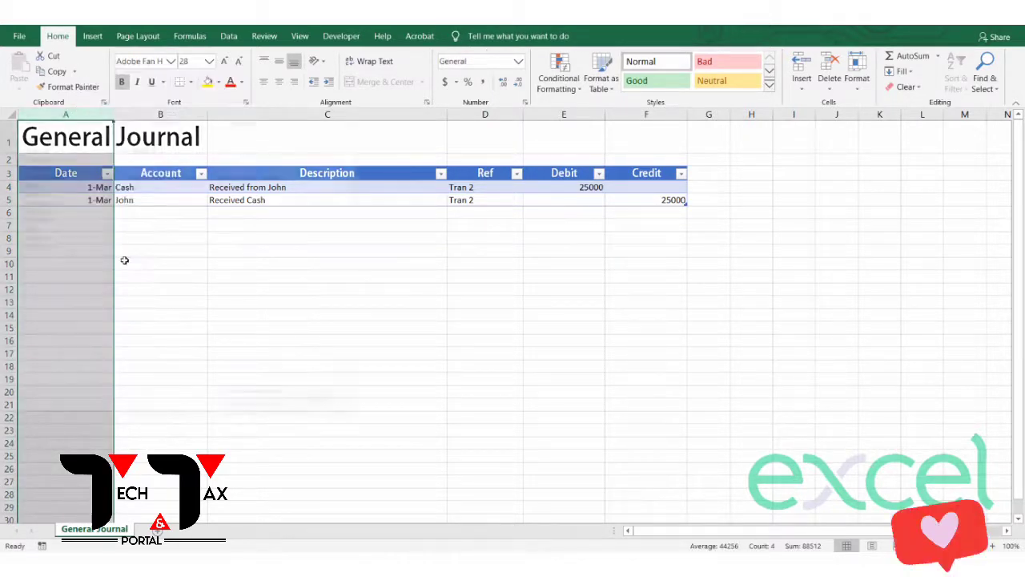
click(28, 184)
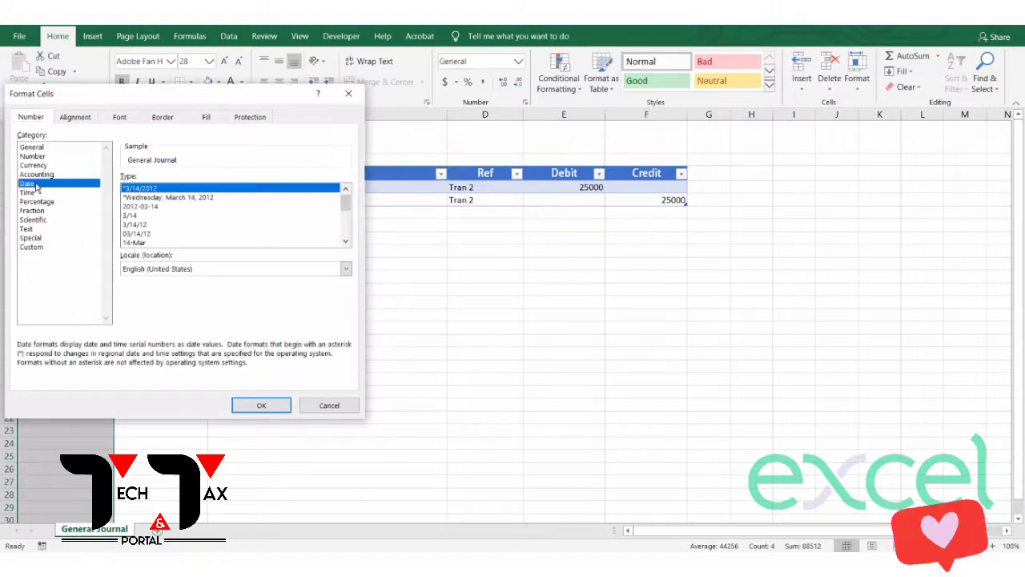
click(345, 240)
click(345, 241)
click(147, 234)
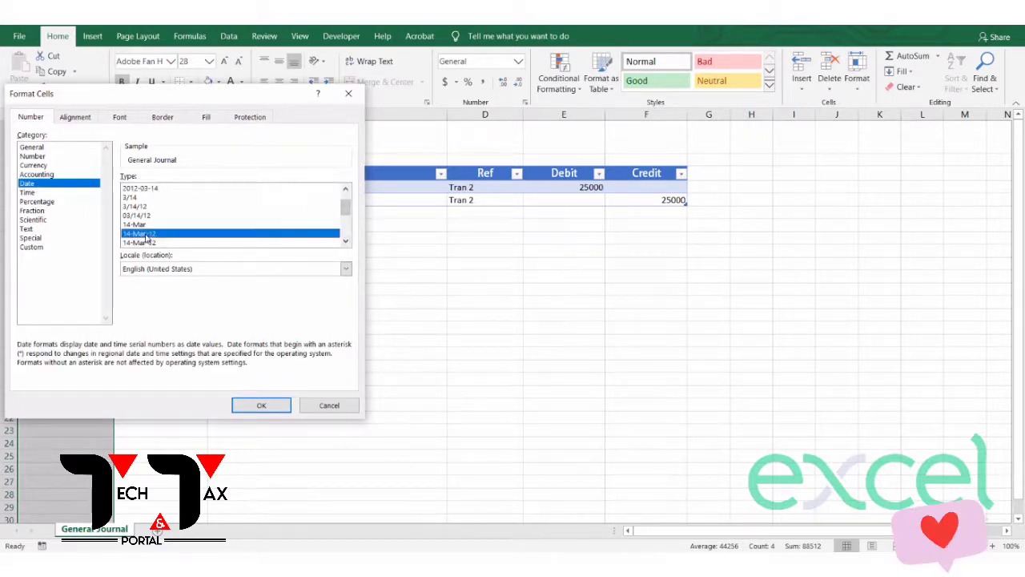
click(250, 403)
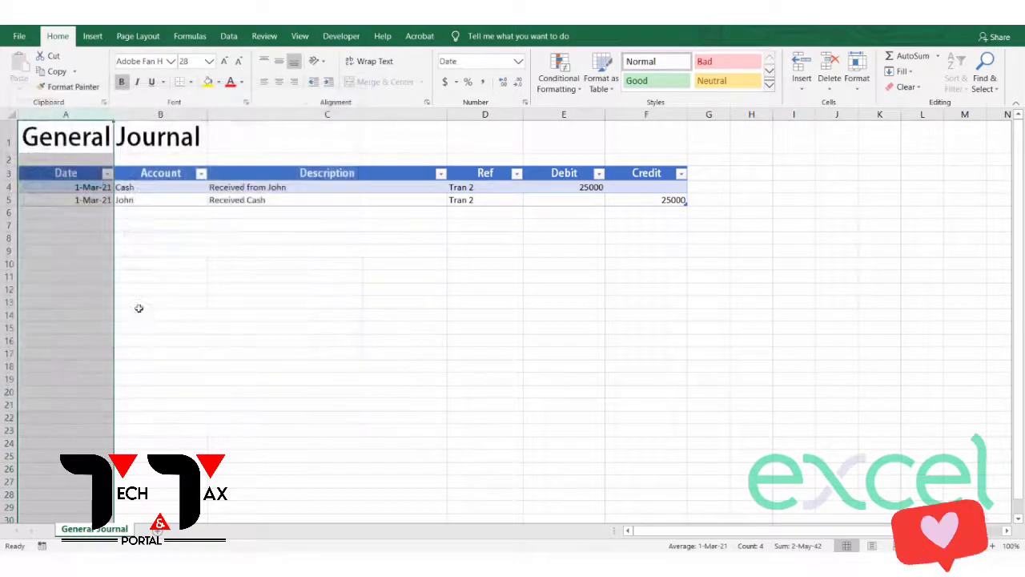
drag(70, 189, 77, 207)
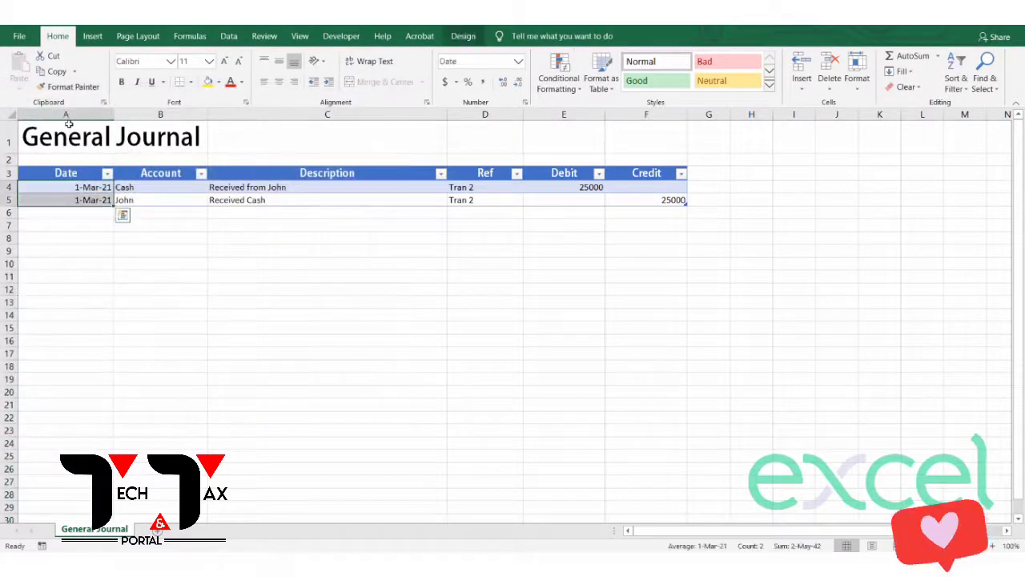
Format the Debit and Credit columns, E and F, as Currency with the $ symbol, two decimals and red parenthesized negative numbers
drag(629, 263, 628, 249)
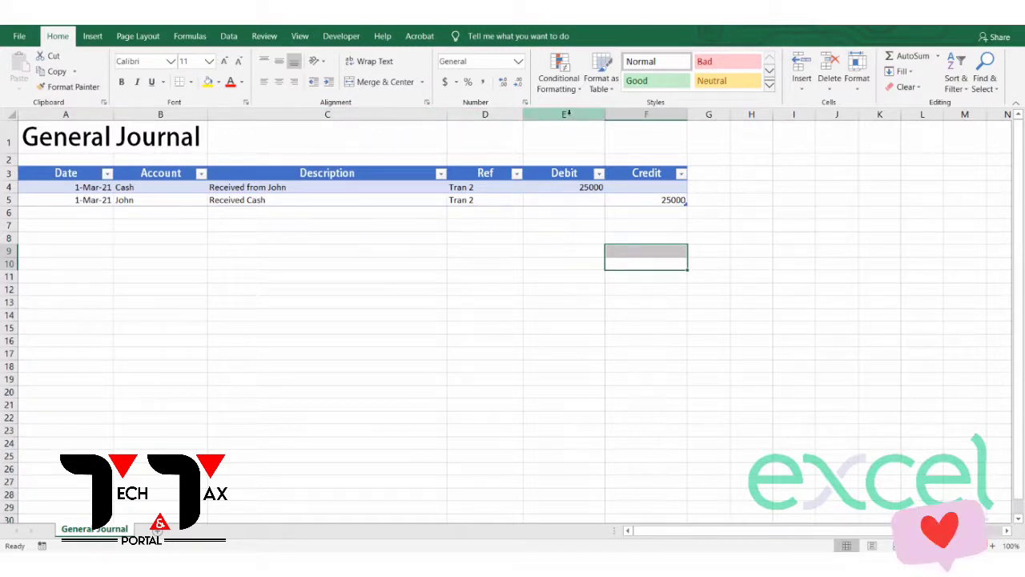
drag(566, 114, 630, 122)
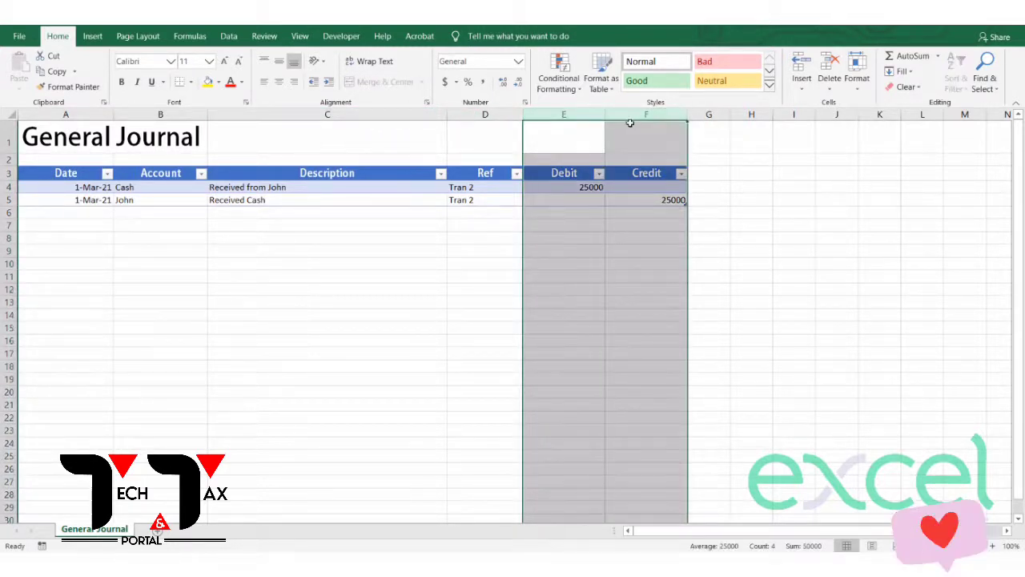
right_click(628, 116)
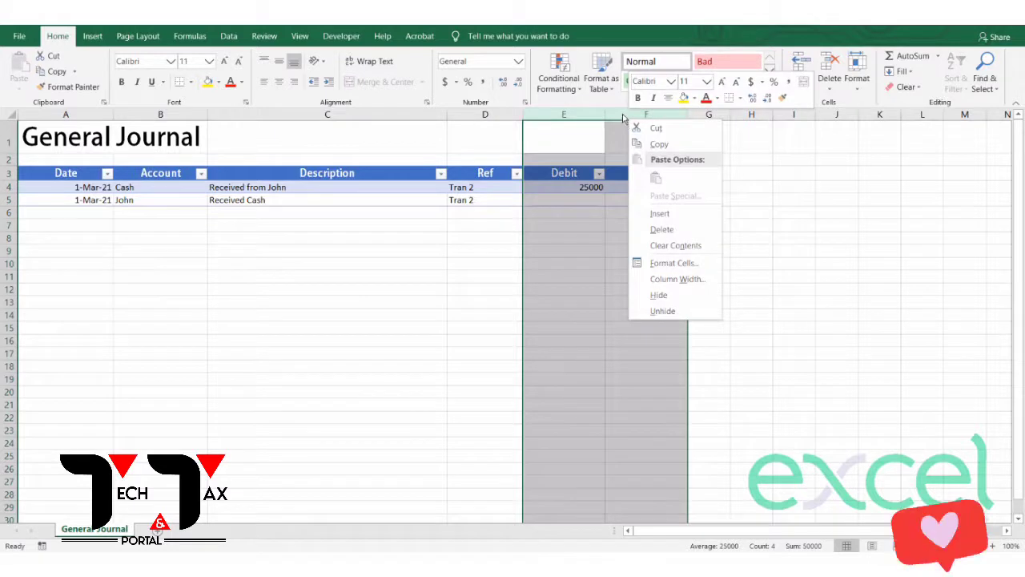
click(671, 263)
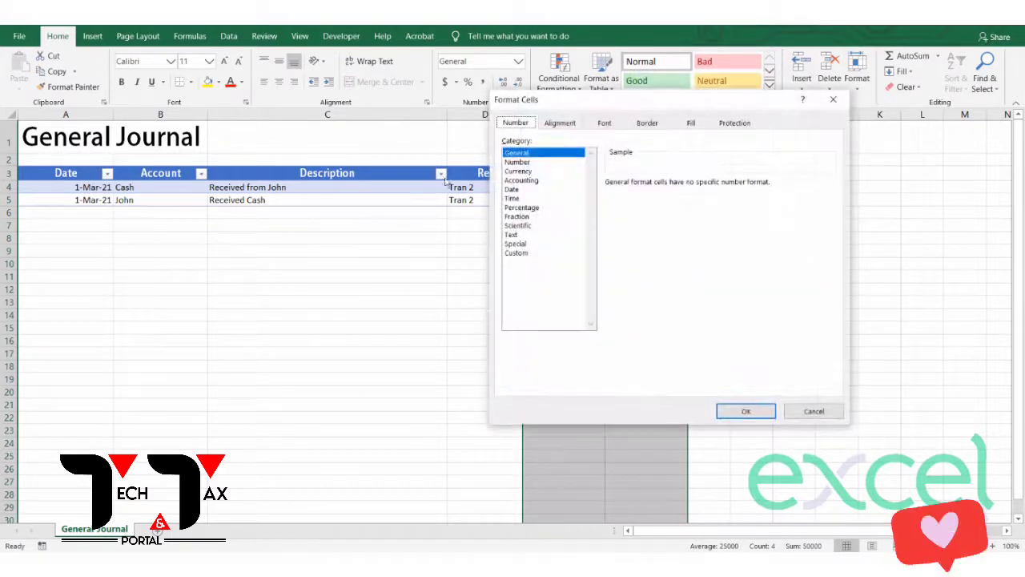
click(530, 172)
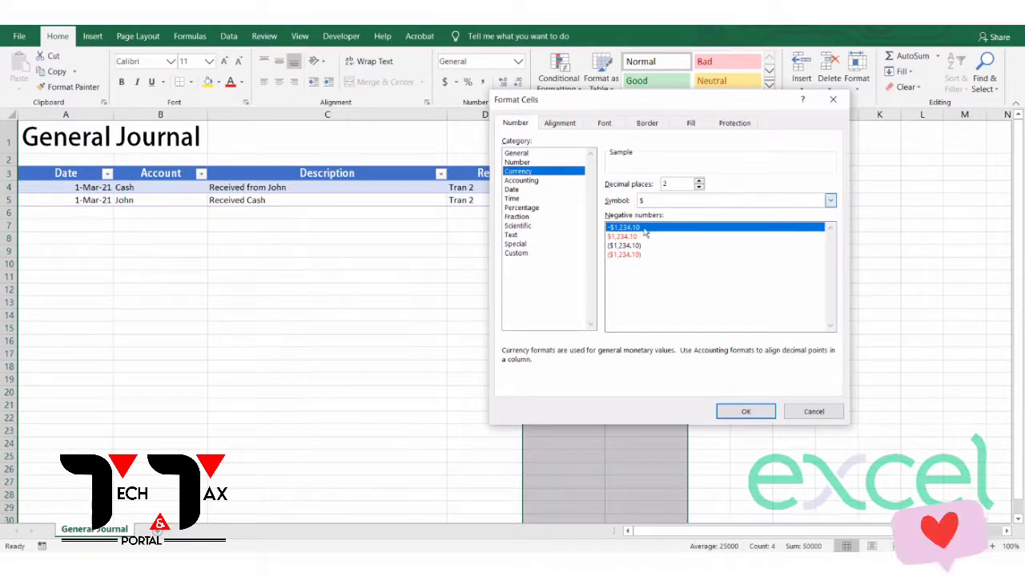
click(637, 255)
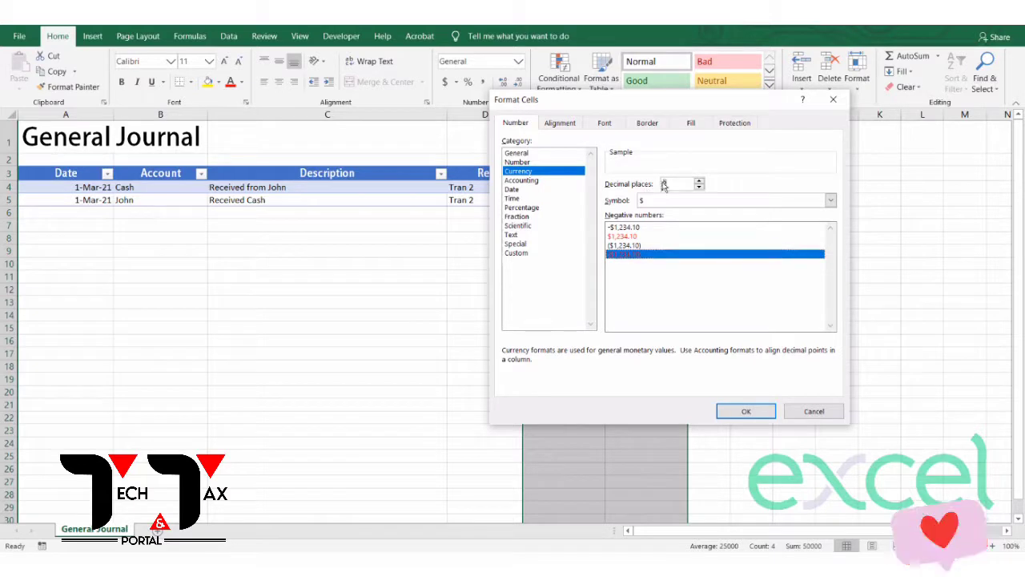
click(746, 411)
click(597, 265)
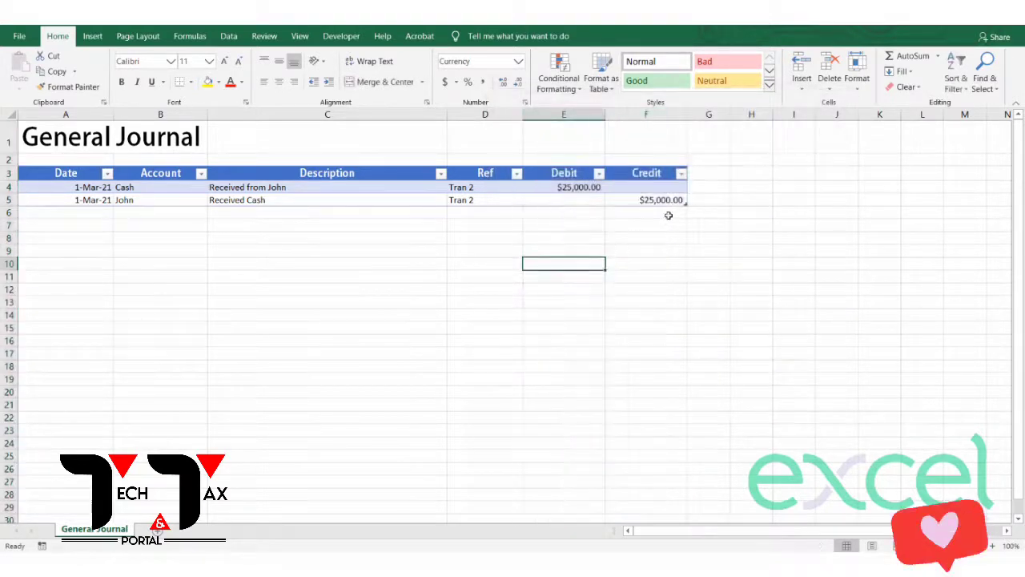
click(661, 200)
drag(661, 201, 570, 187)
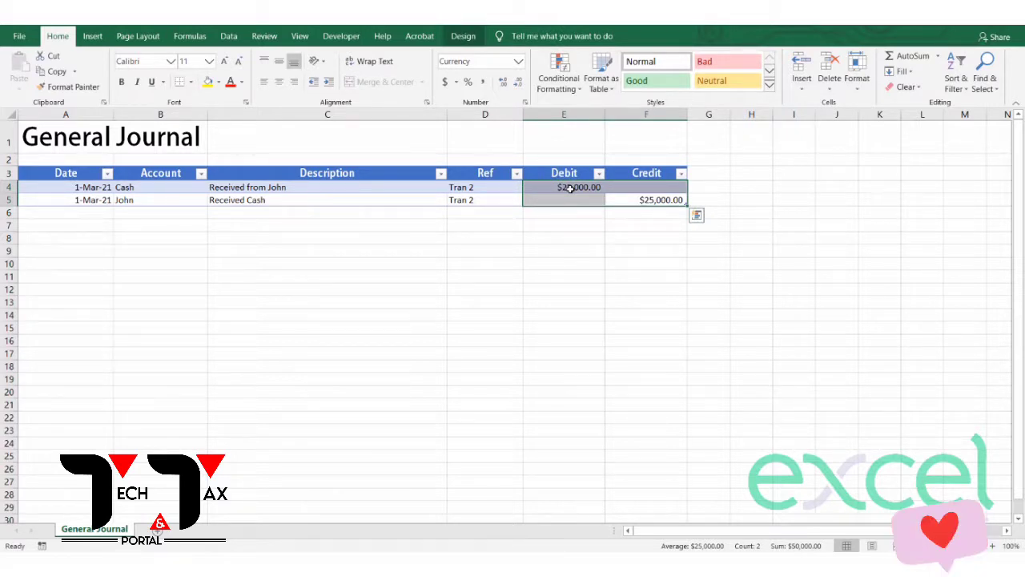
click(440, 214)
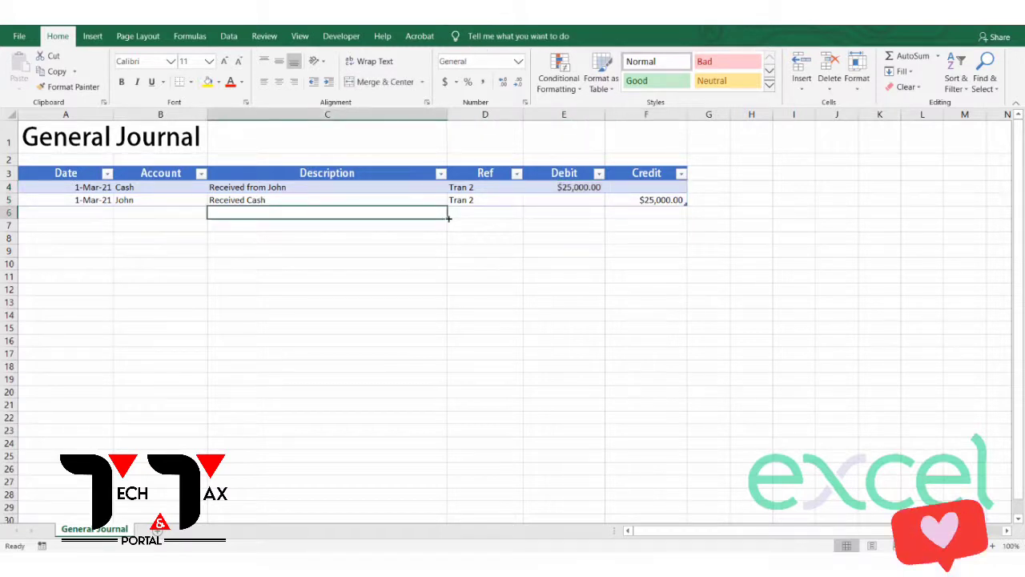
Merge and center the General Journal title across A1:F1
drag(627, 138, 48, 141)
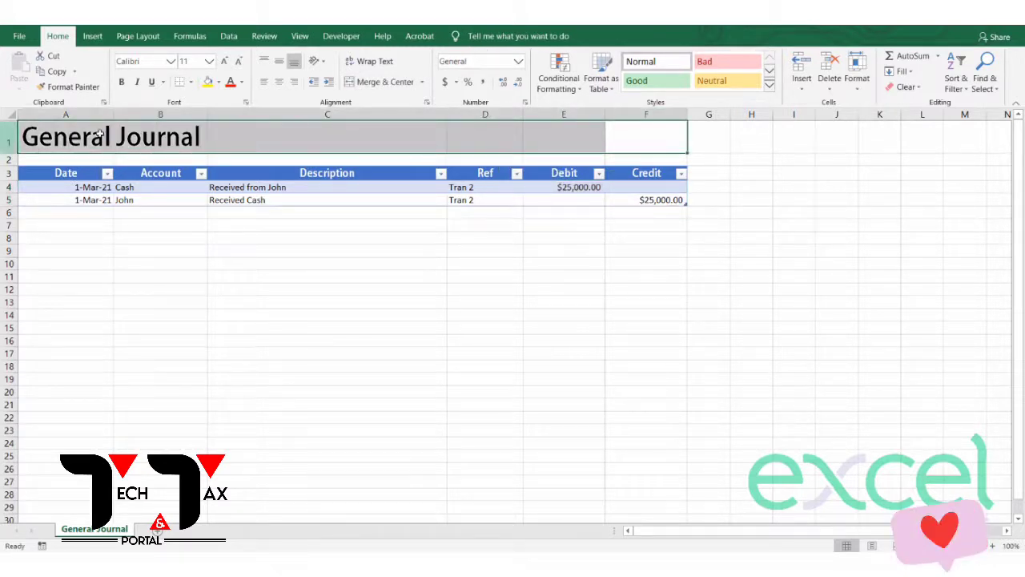
click(385, 81)
click(442, 275)
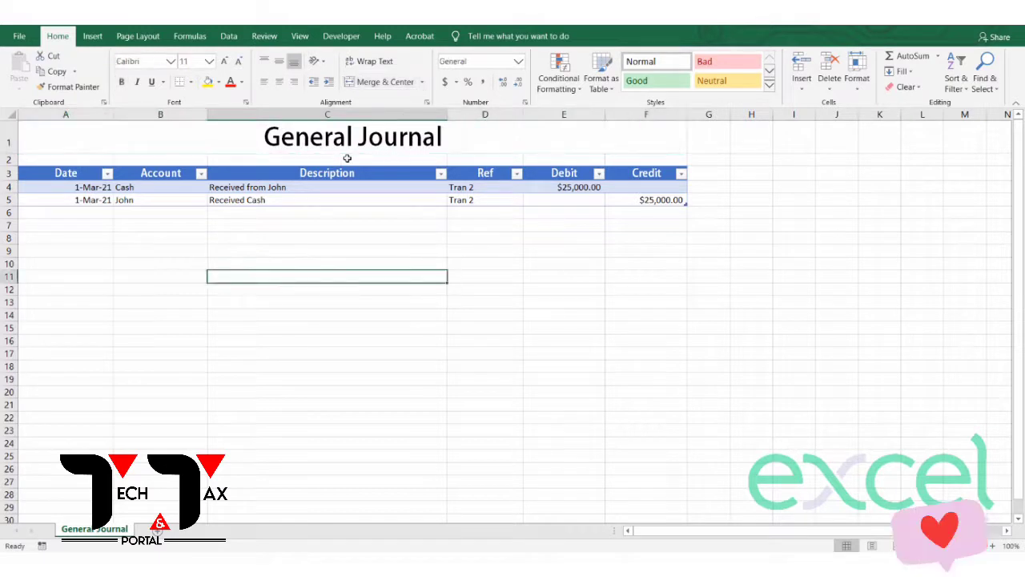
Delete the empty row 2 between the title and the table header
scroll(257, 213, down, 6)
scroll(260, 213, down, 3)
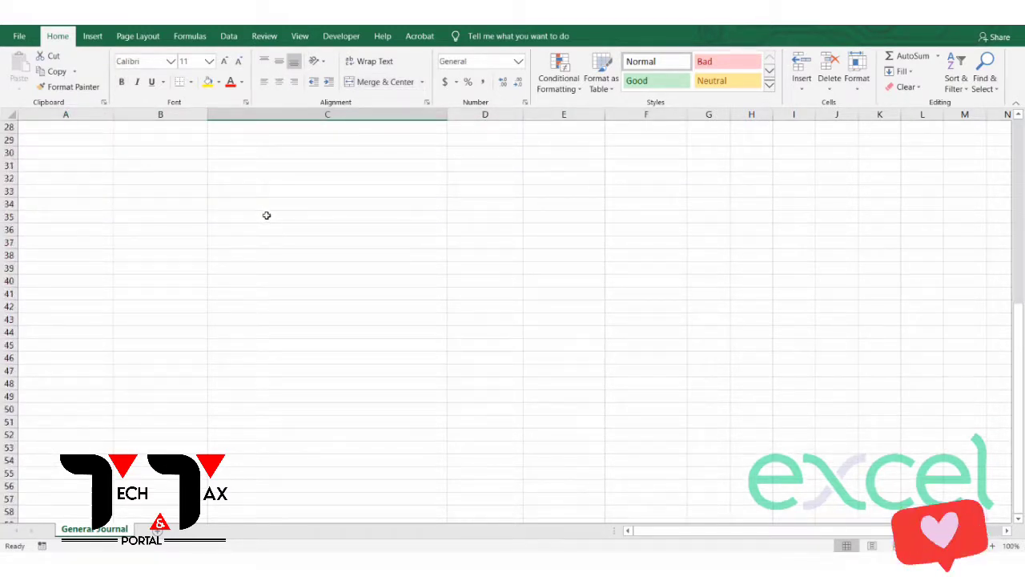
scroll(267, 214, up, 9)
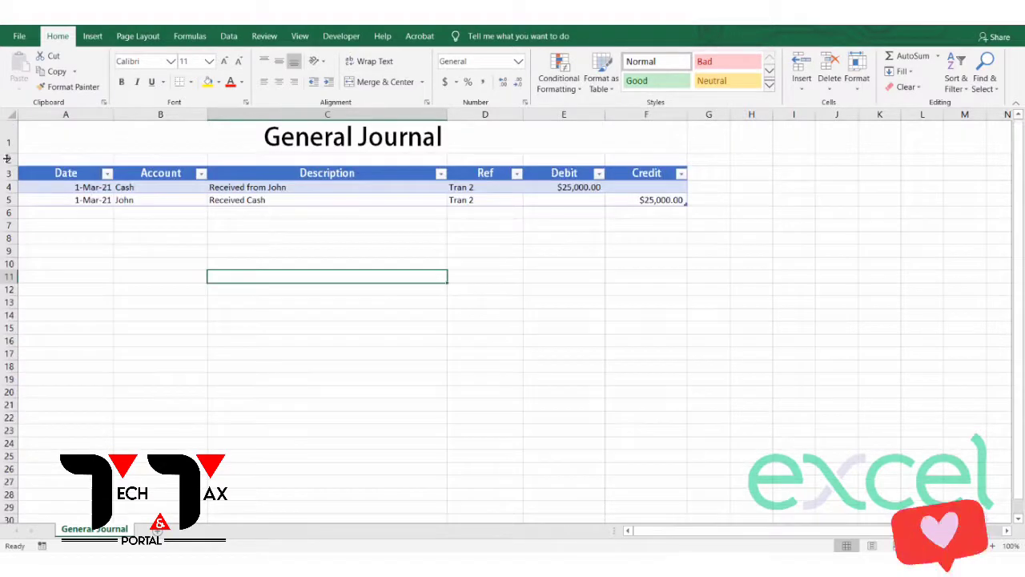
click(10, 172)
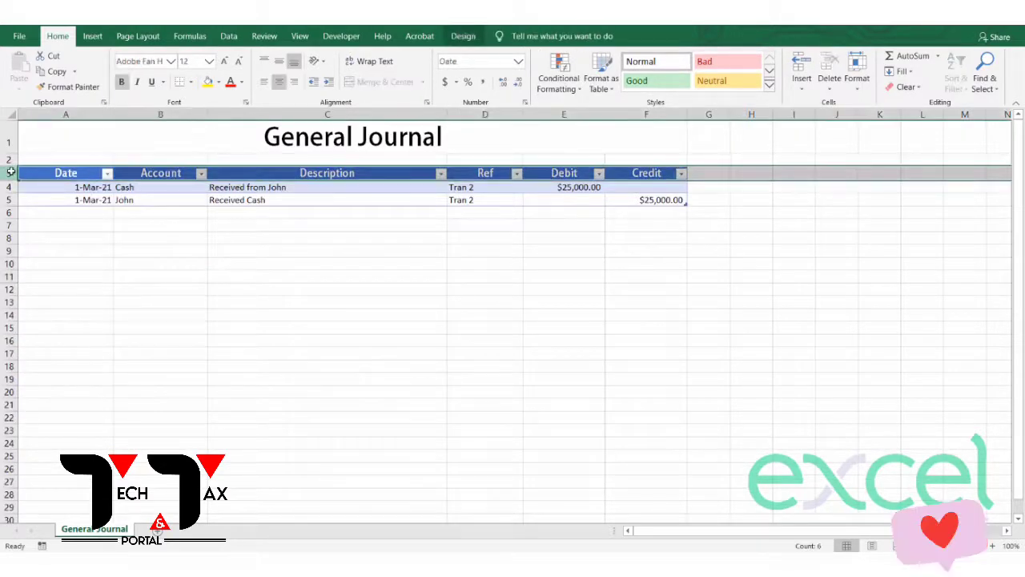
click(8, 159)
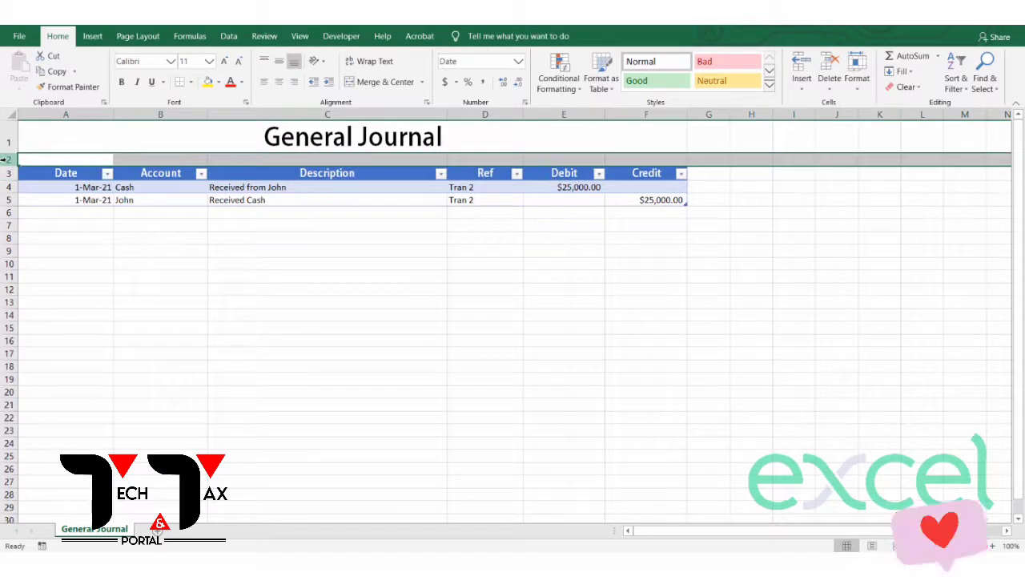
right_click(8, 159)
click(39, 270)
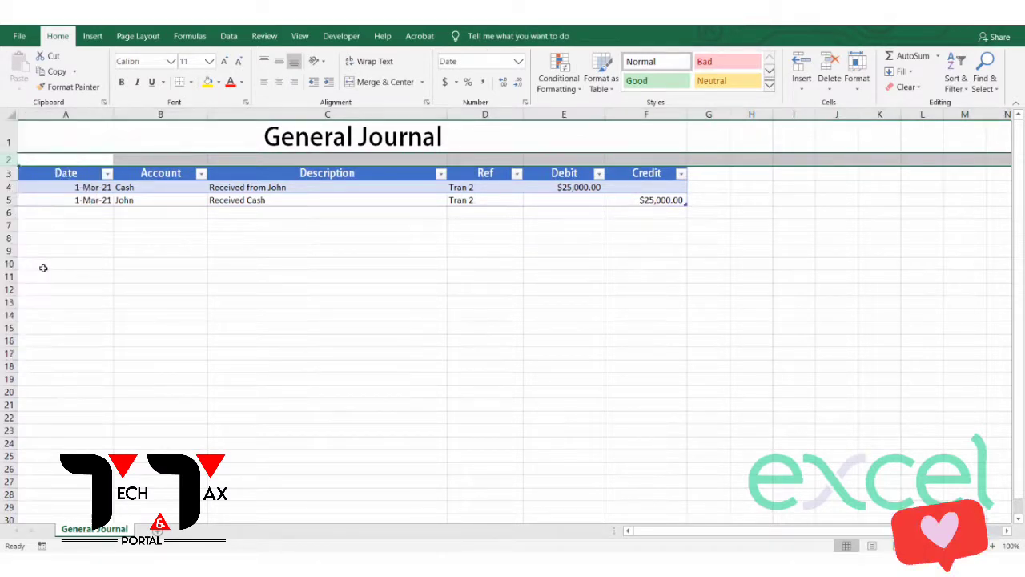
click(155, 263)
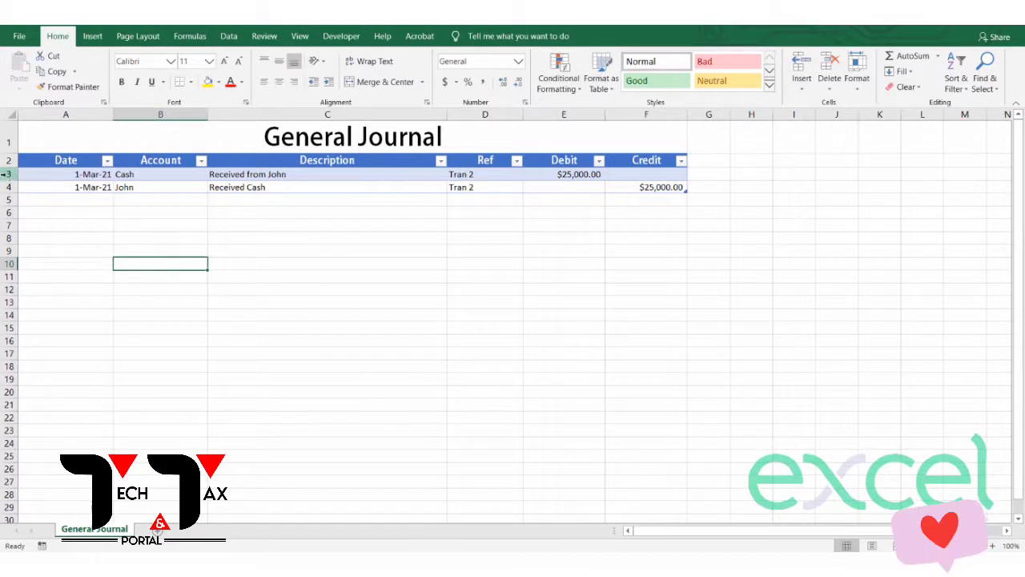
Freeze panes at row 3 to keep the title and table header in view, and check it by scrolling the sheet
click(5, 174)
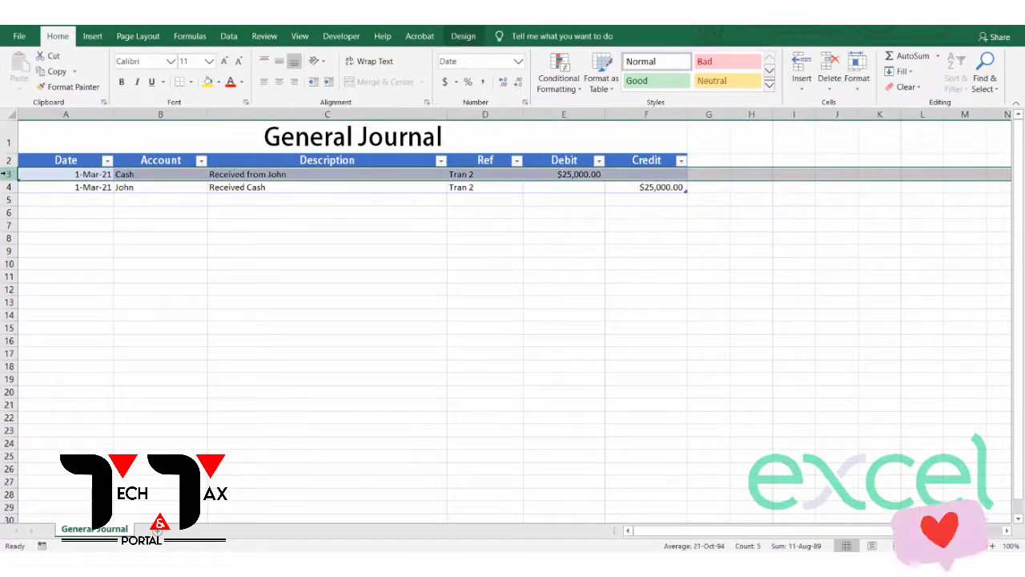
click(296, 39)
click(443, 88)
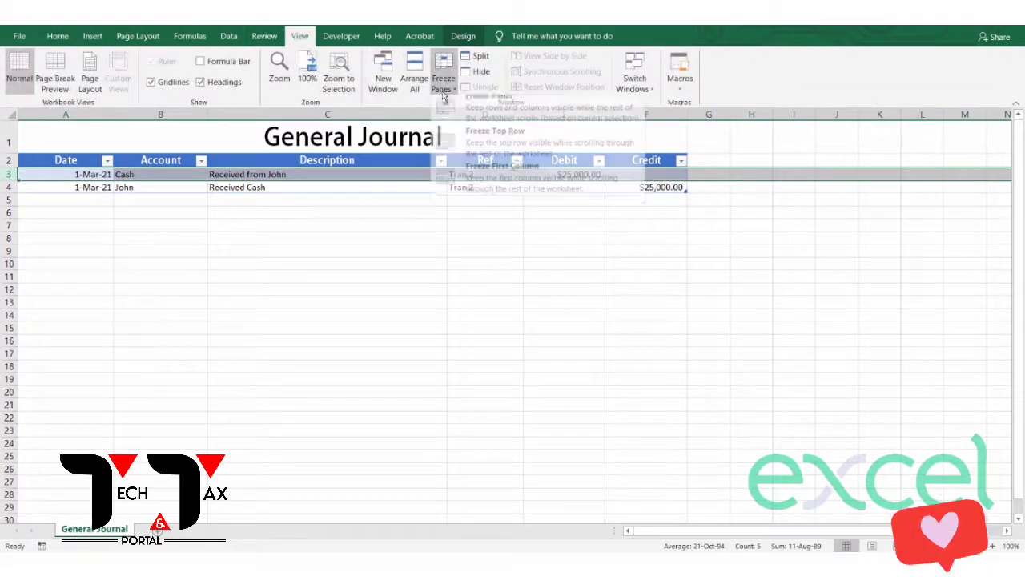
click(490, 108)
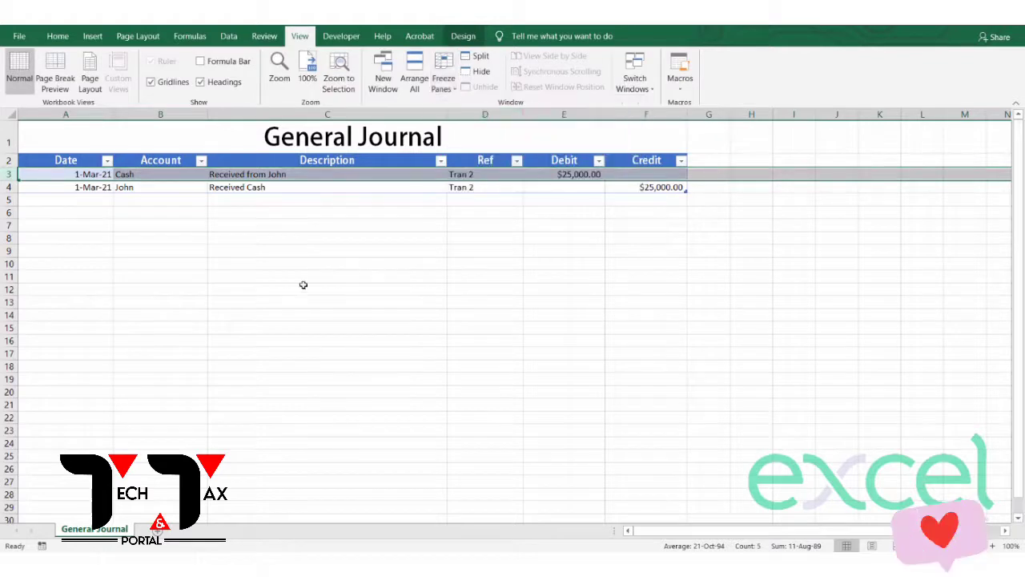
click(309, 261)
scroll(310, 261, down, 14)
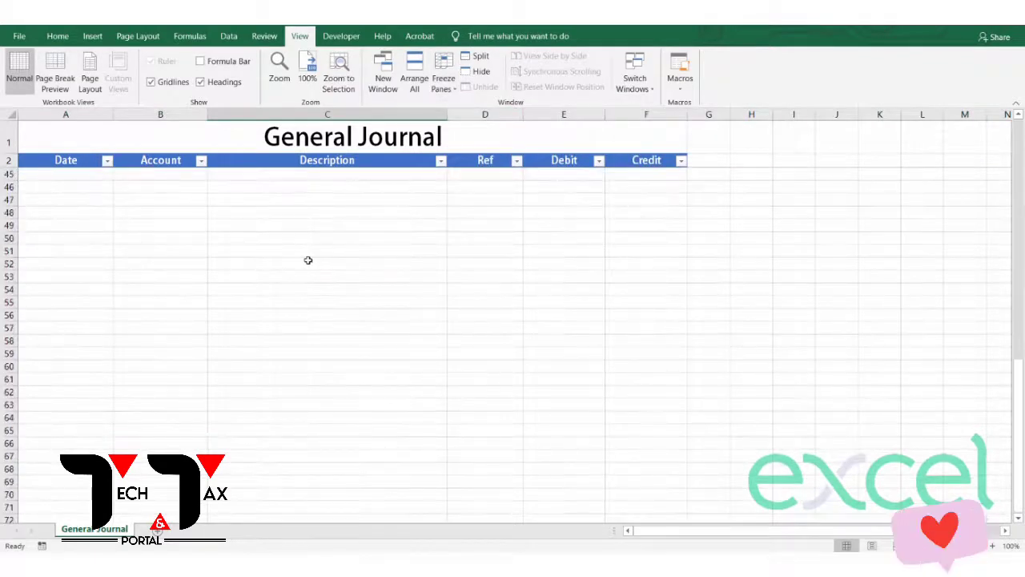
scroll(311, 260, up, 14)
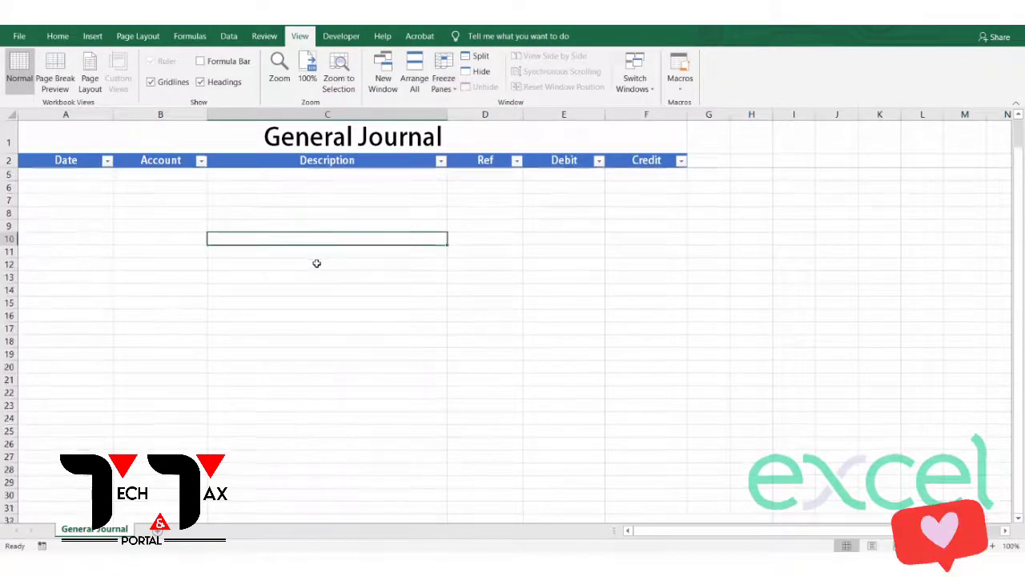
scroll(152, 232, down, 11)
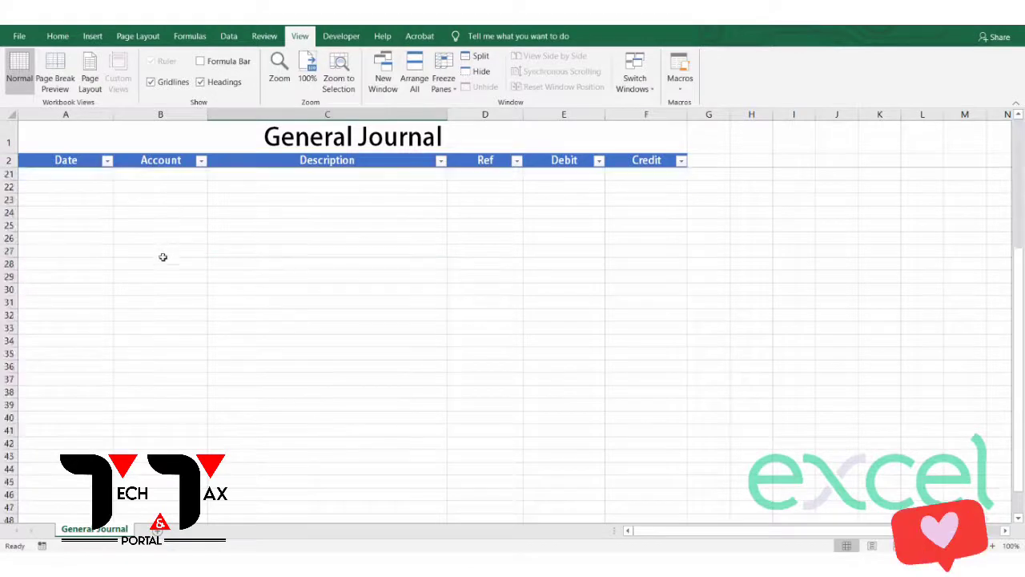
scroll(172, 264, up, 4)
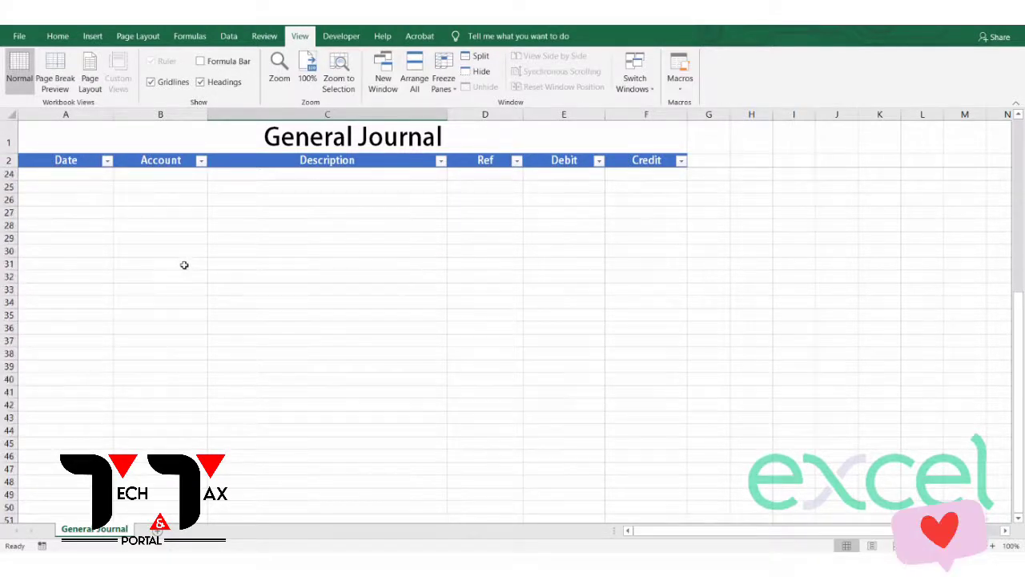
scroll(185, 265, up, 7)
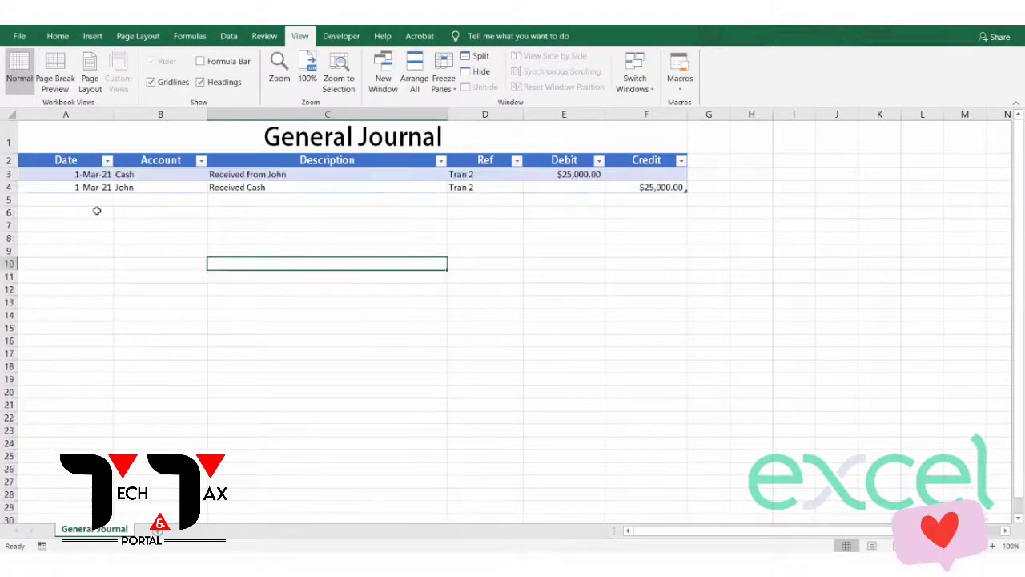
Enter the date 3-Mar in A5 to start a new journal entry below the table
click(67, 199)
text(3)
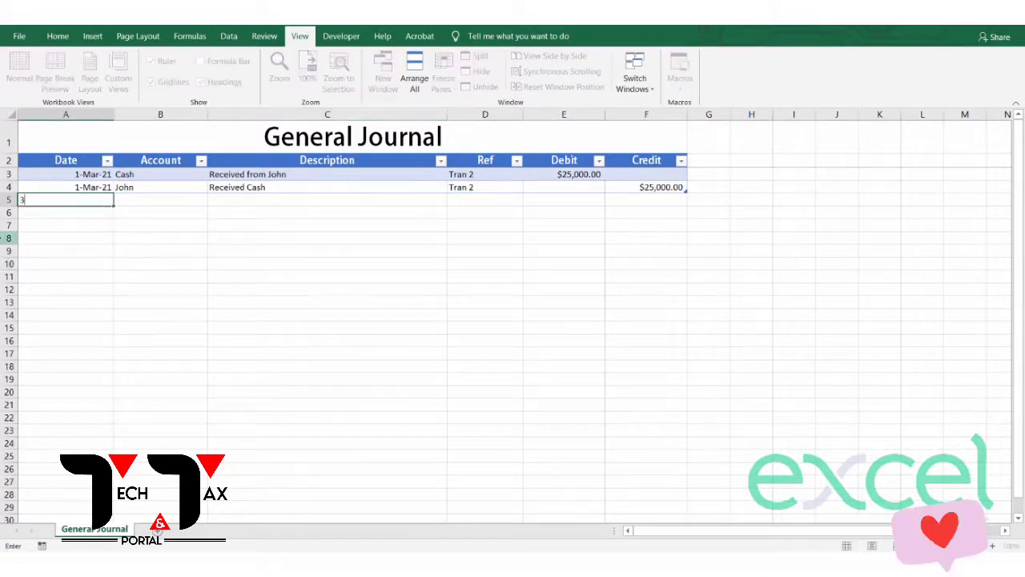
text(-mar)
key(Return)
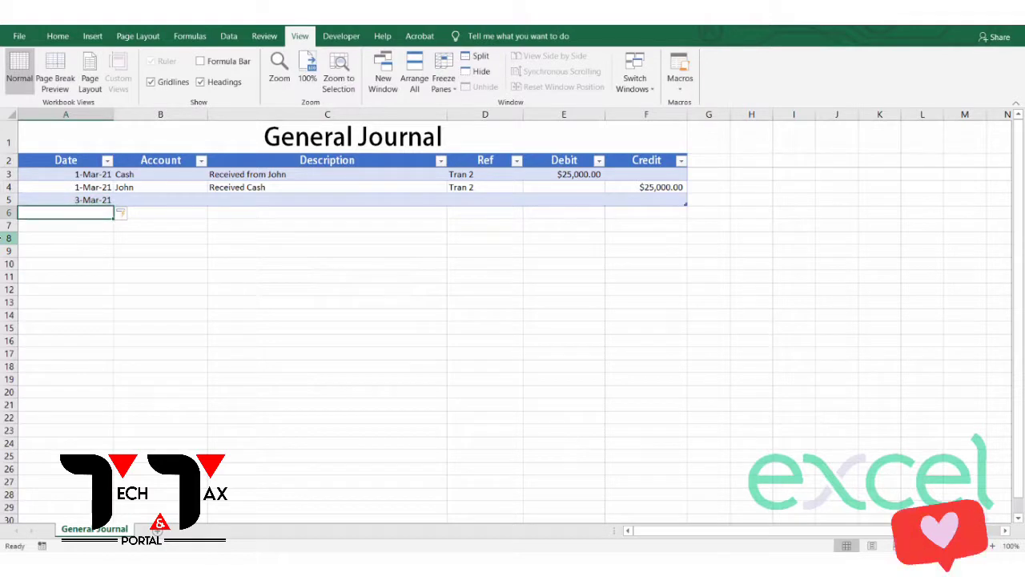
key(Up)
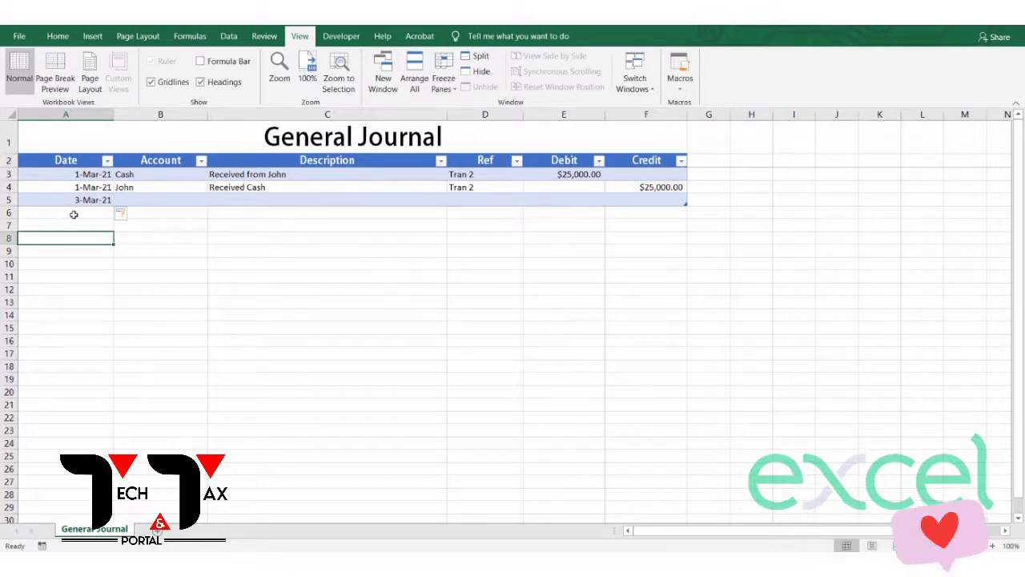
click(127, 200)
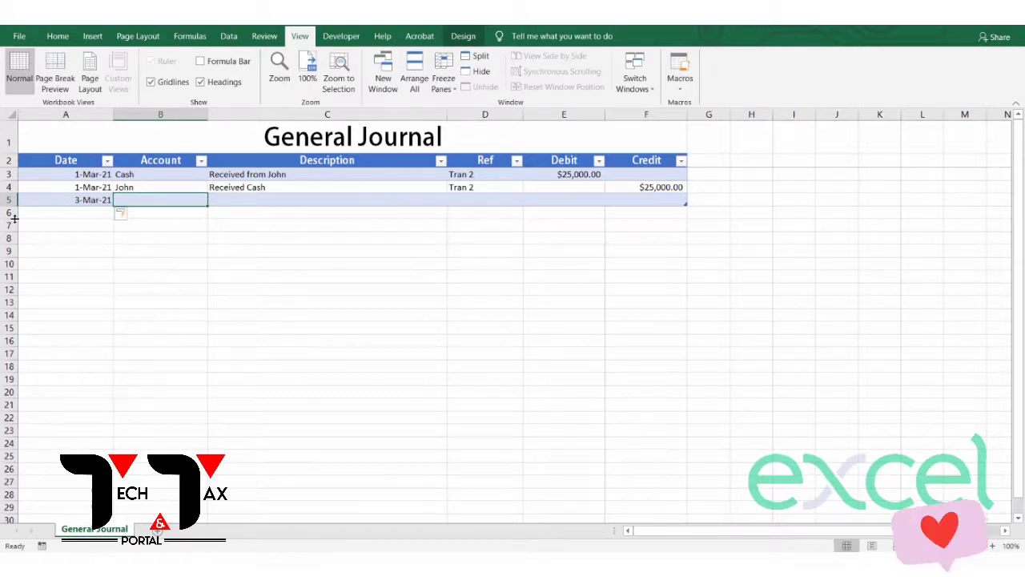
Enter Stationary as the account in B5 and 5,000 as the debit amount in E5
text(Stationary)
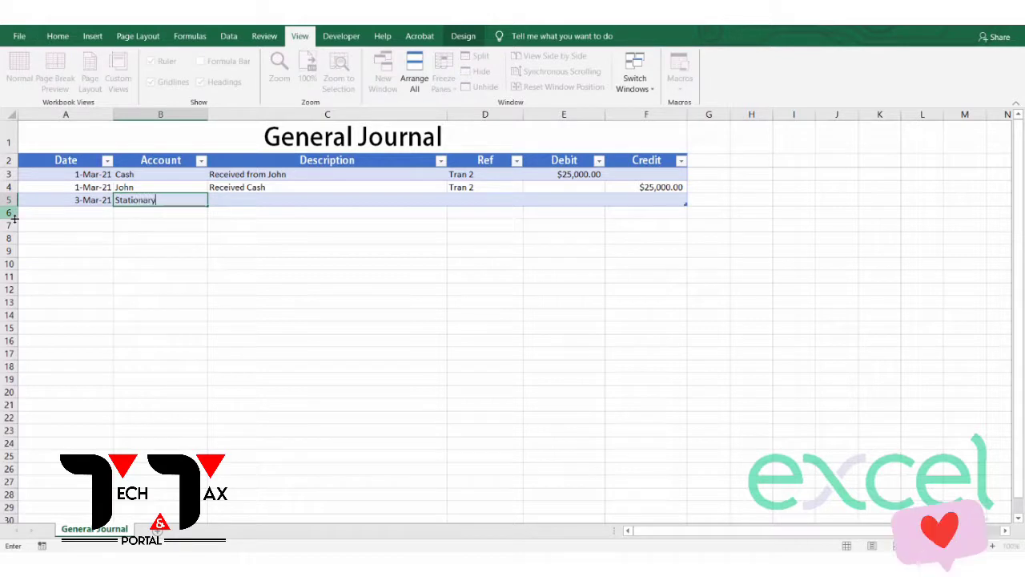
key(Return)
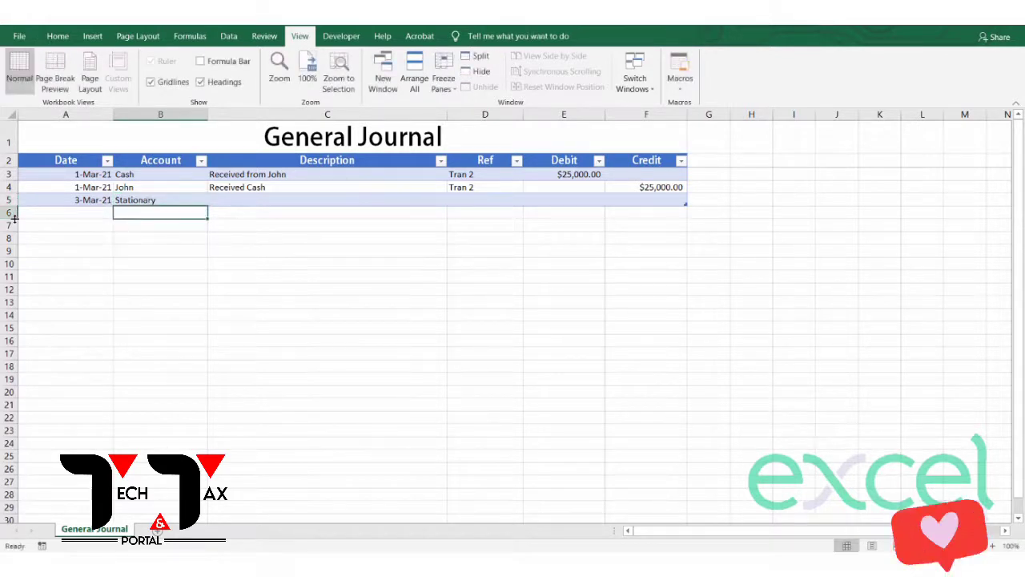
key(Tab)
key(Tab)
key(Tab)
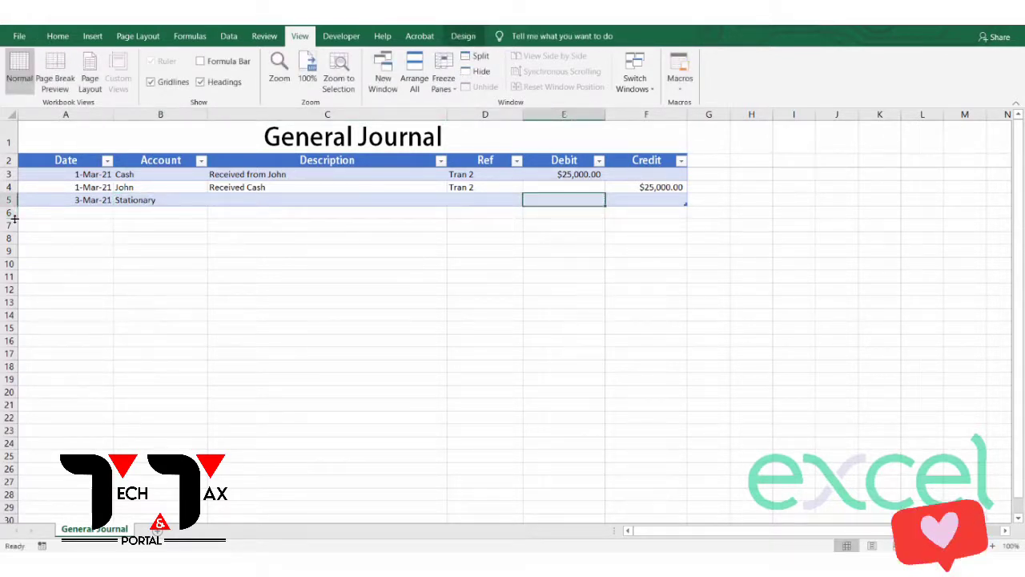
text(5,)
text(000)
key(Return)
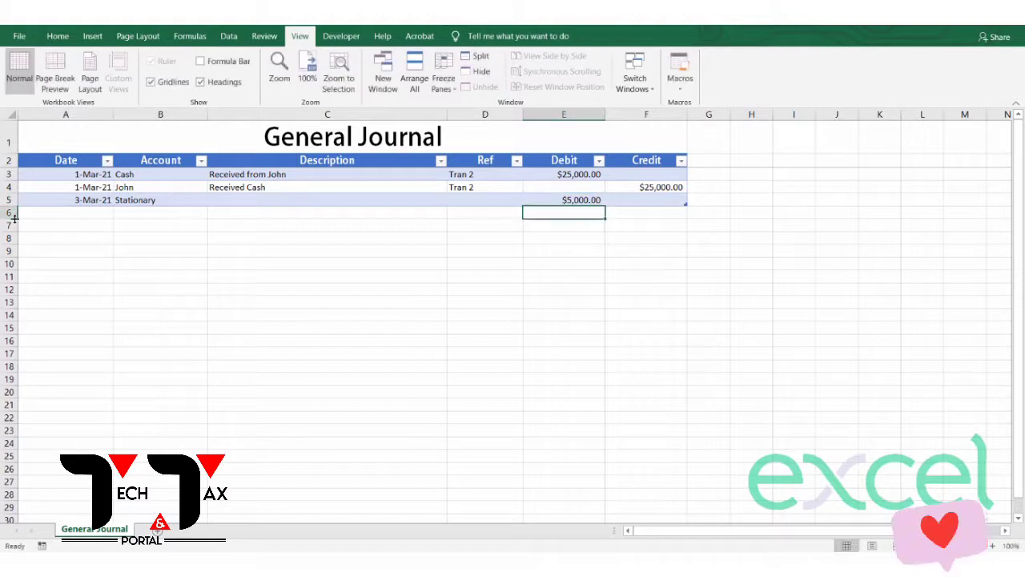
Enter the description "Purhased with Cash" in C5 for the Stationary entry
key(Up)
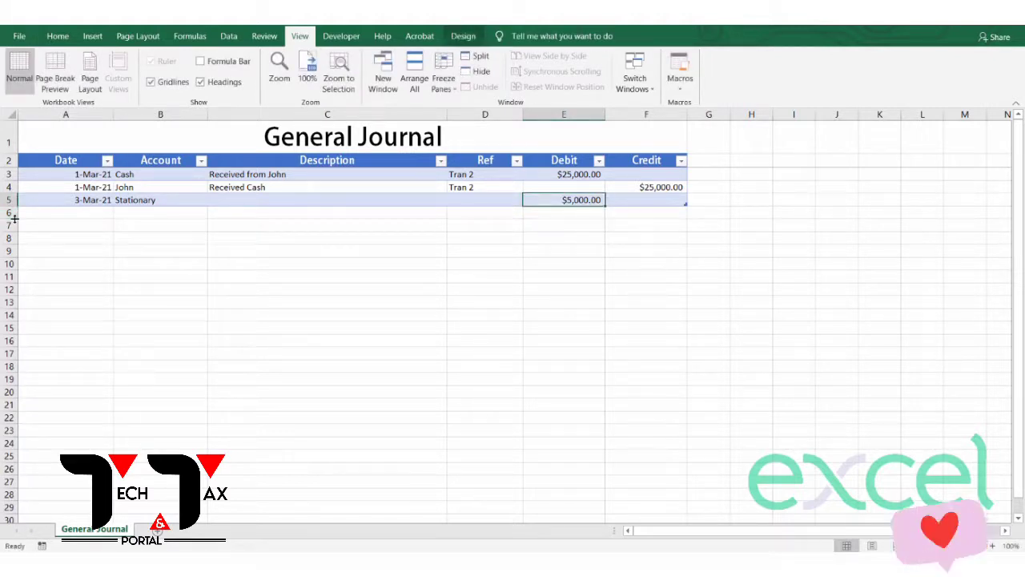
key(Left)
key(Left)
key(Left)
key(Right)
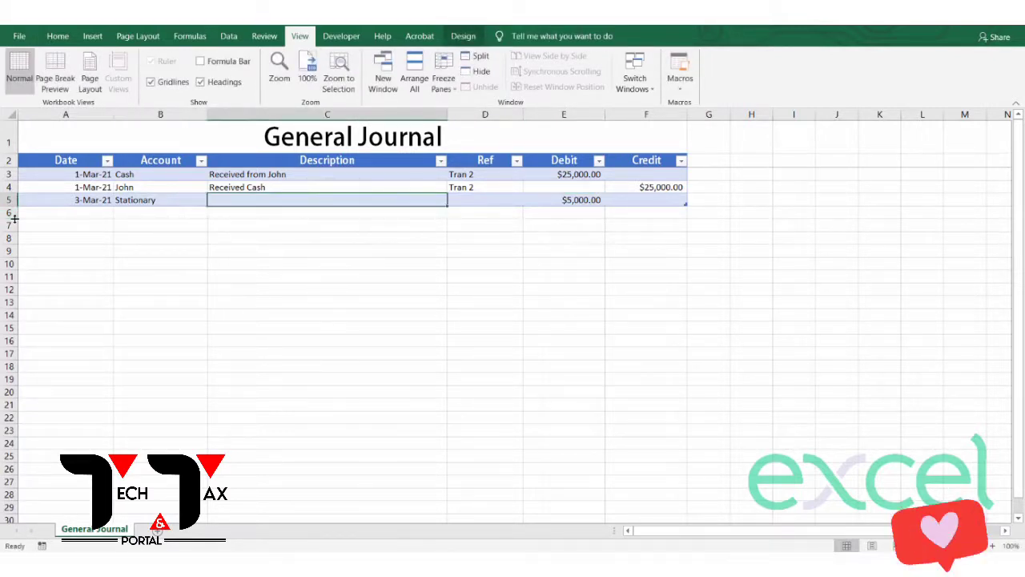
text(Purhased with Cash)
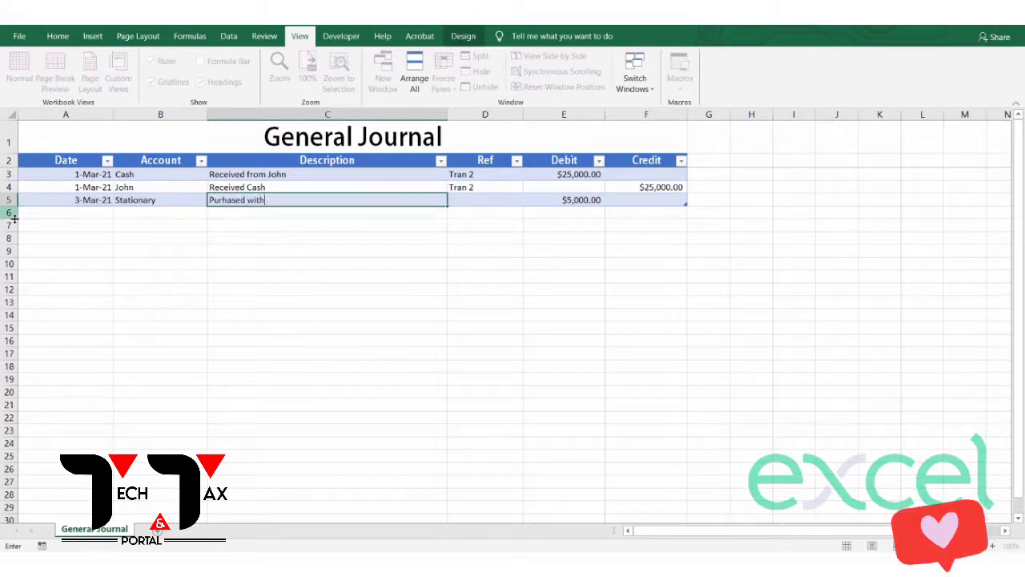
key(Return)
Enter the reference "Inv # 123" in D5 for the Stationary entry
key(Up)
key(Right)
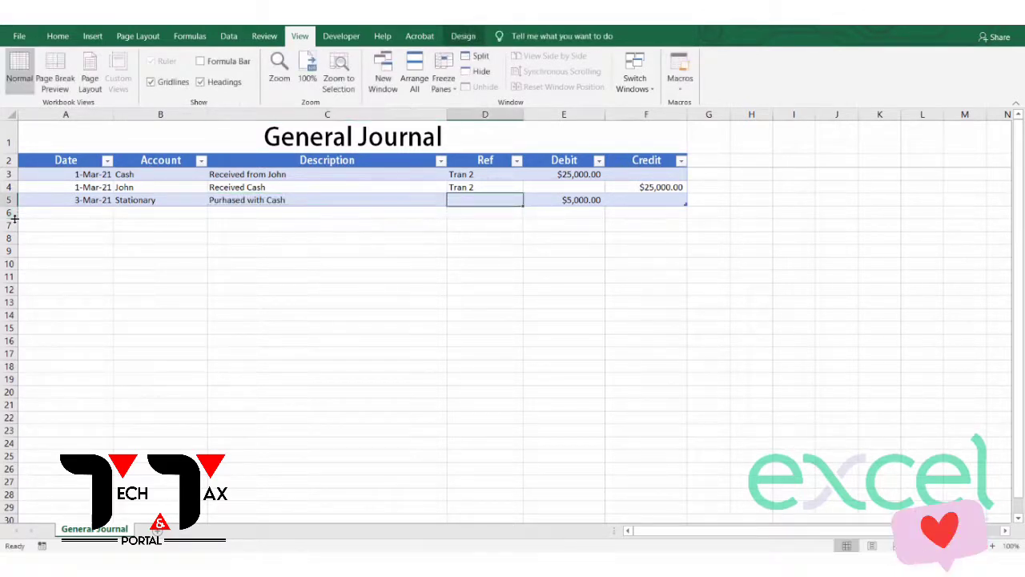
text(Inv $)
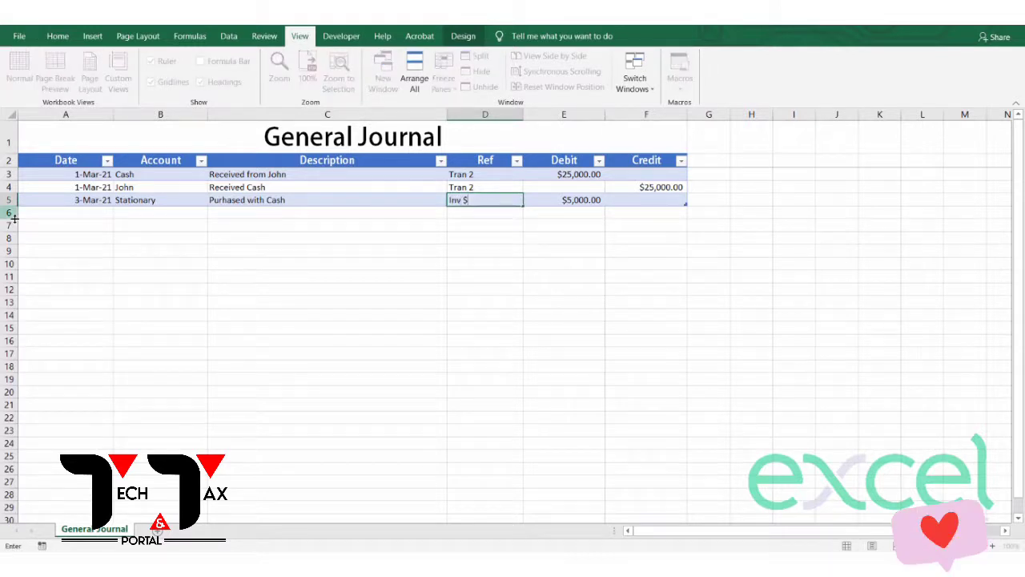
key(BackSpace)
text(# 123)
key(Return)
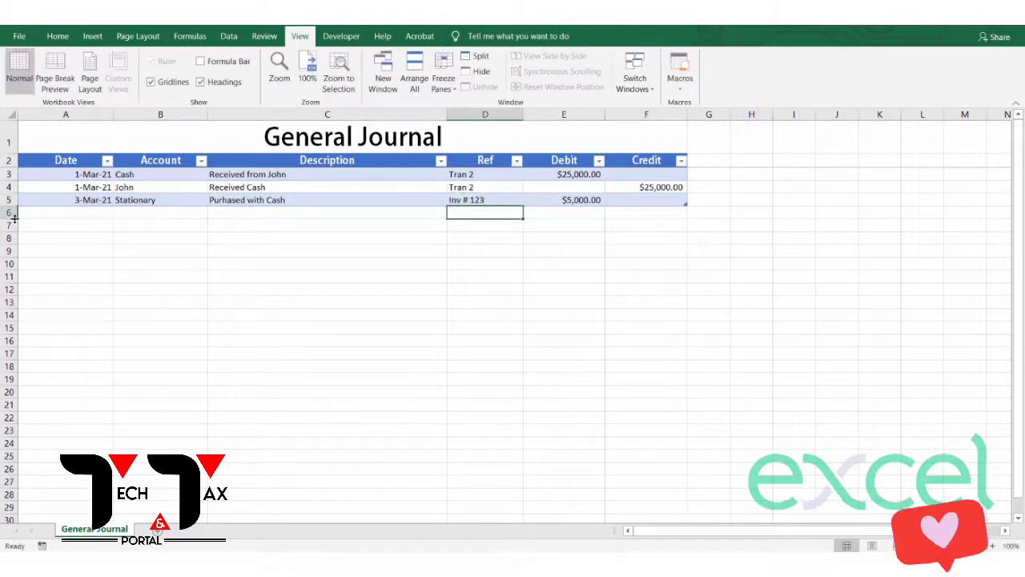
Start a new entry in row 6 with the date 3 Mar and the account Cash
key(Left)
key(Left)
key(Left)
text(3-mar)
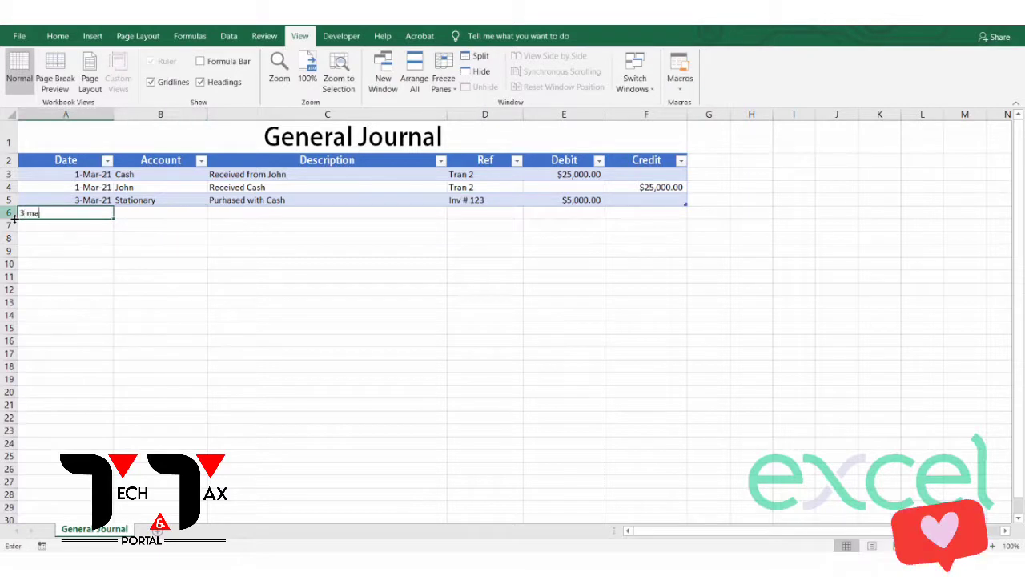
key(Return)
key(Right)
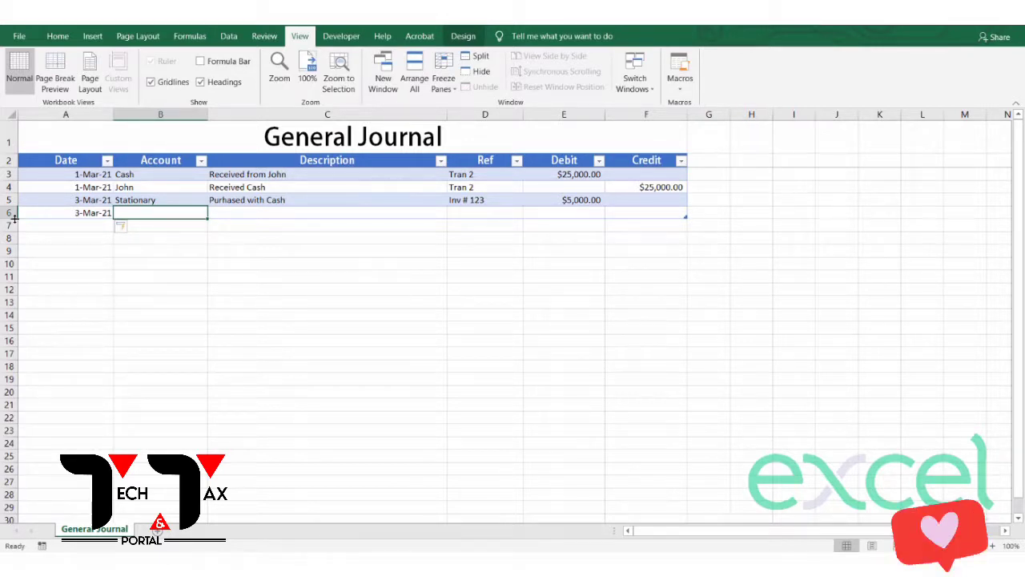
text(Cash)
key(Return)
Enter a credit amount of 5,000 in F6 for the Cash entry
key(Up)
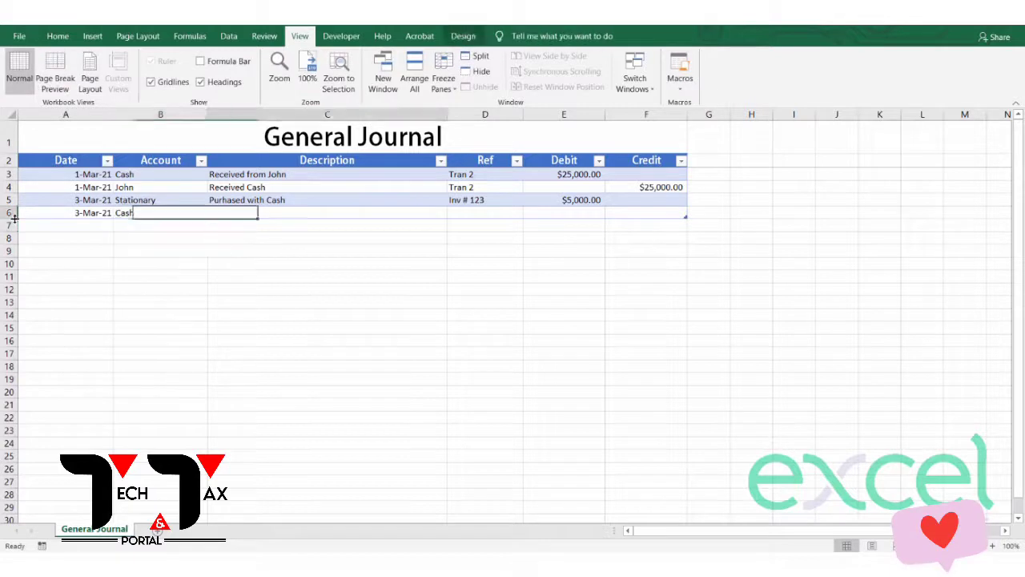
key(Right)
key(Right)
key(Right)
key(Right)
text(5,000)
key(Return)
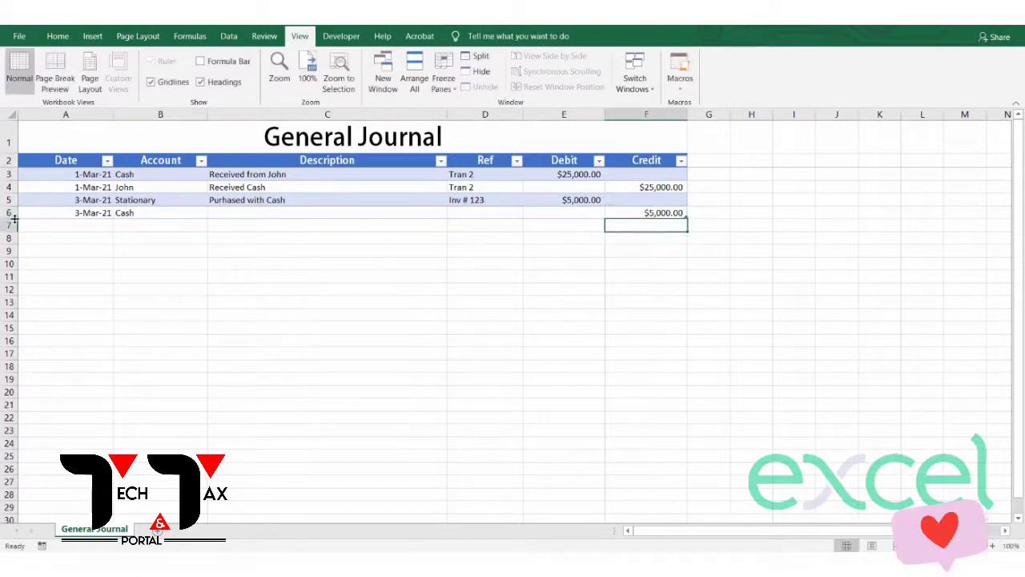
Enter the description "Purchased Stationary" in C6 for the Cash entry
key(Up)
key(Left)
key(Left)
key(Left)
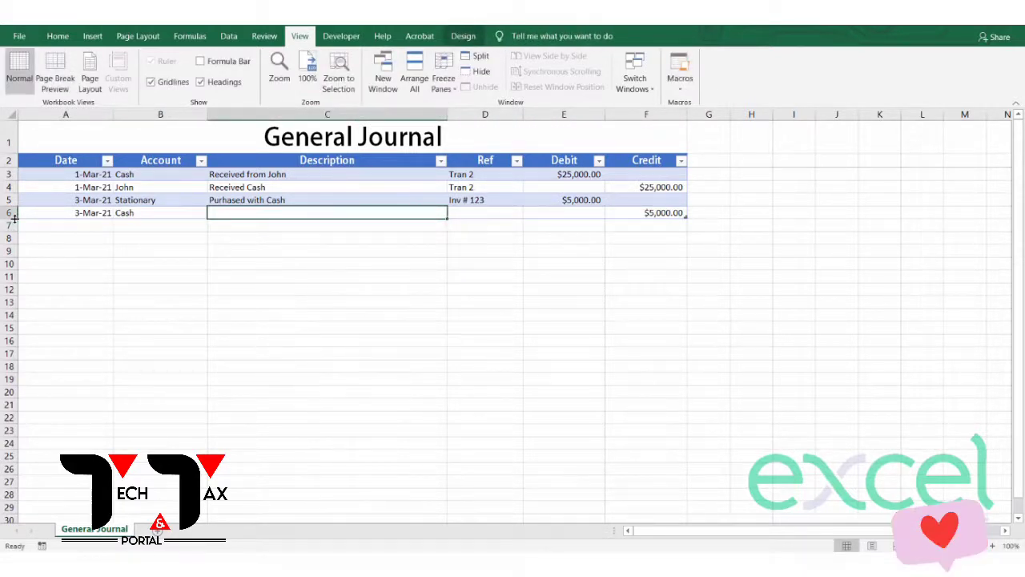
text(Purchased)
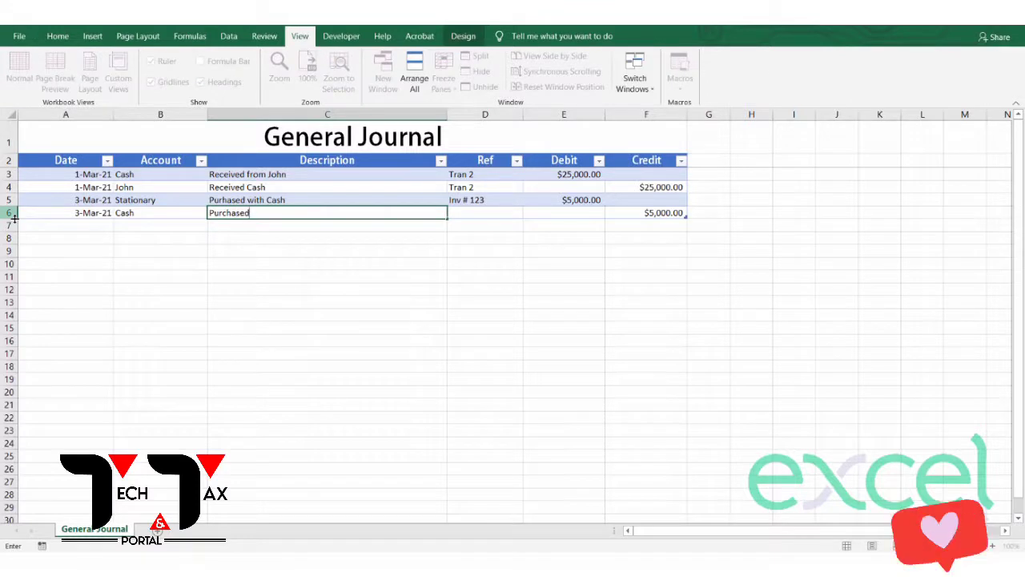
text( Stationary)
Copy the invoice reference from D5 into the Ref cell D6
key(Tab)
key(Up)
key(ctrl+c)
key(Down)
key(ctrl+v)
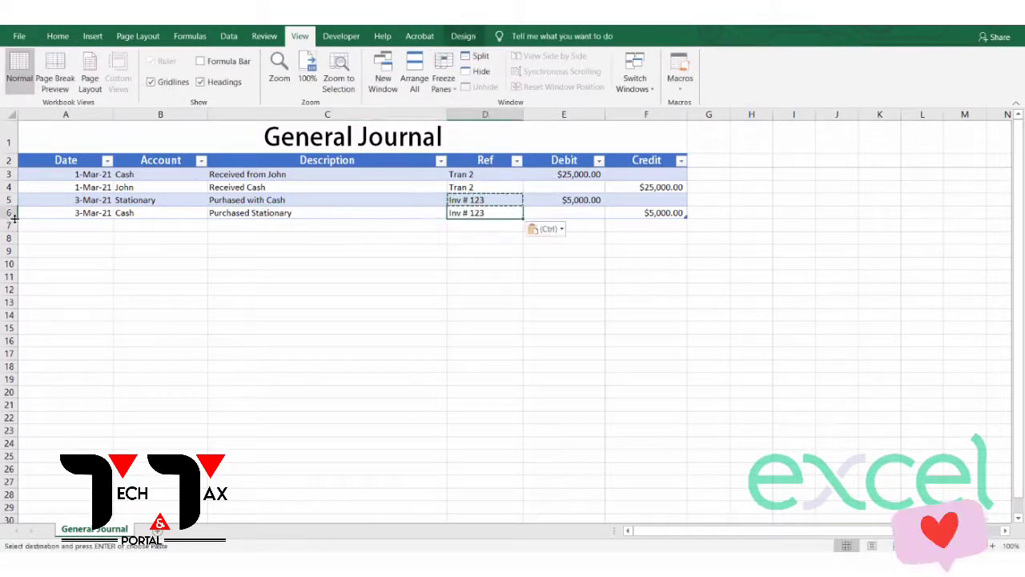
key(Return)
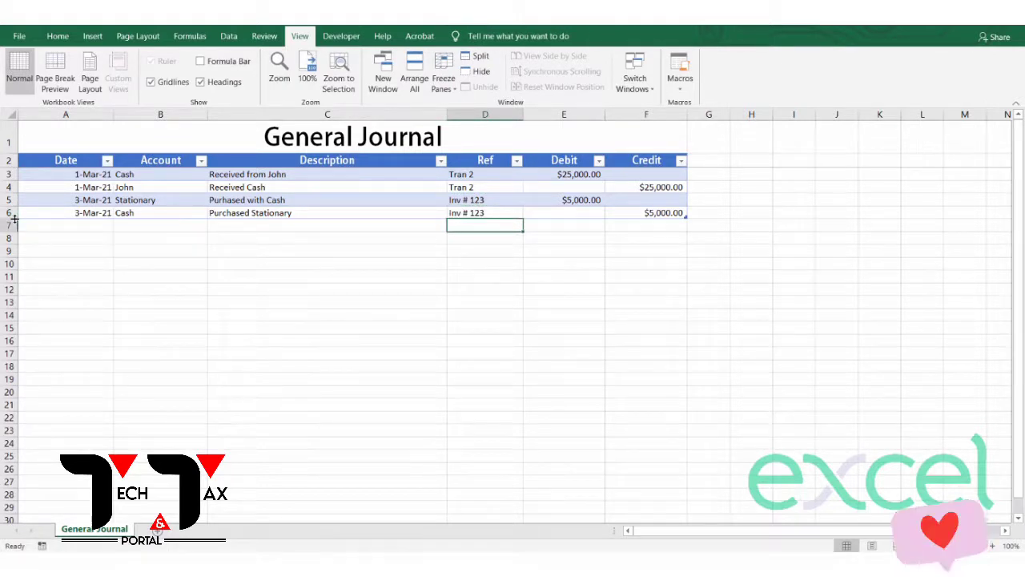
Start a new entry in row 7 with the date 5 Mar 2021 and the customer's name as the account
key(Left)
key(Left)
key(Left)
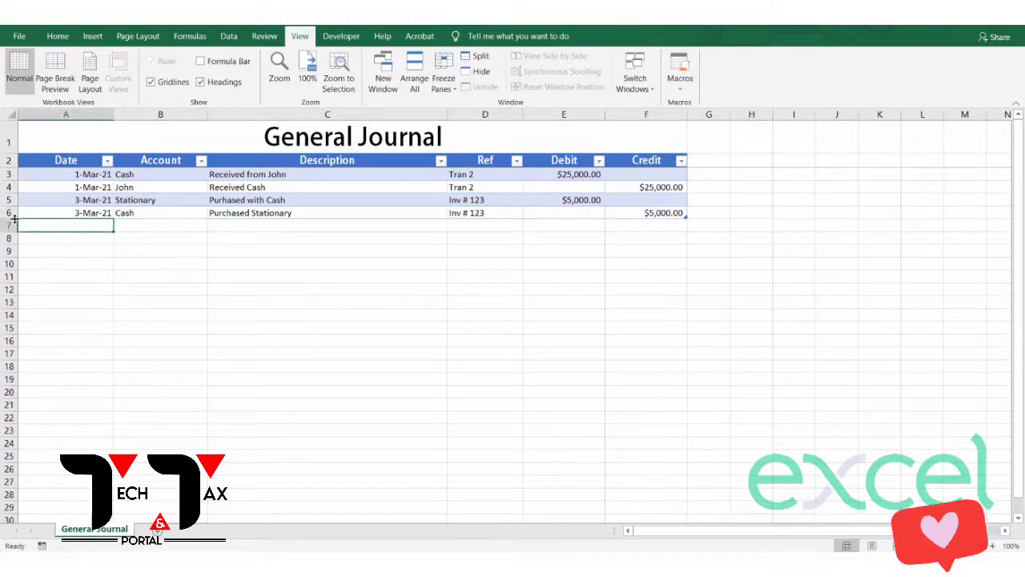
text(5 mar 2021)
key(Tab)
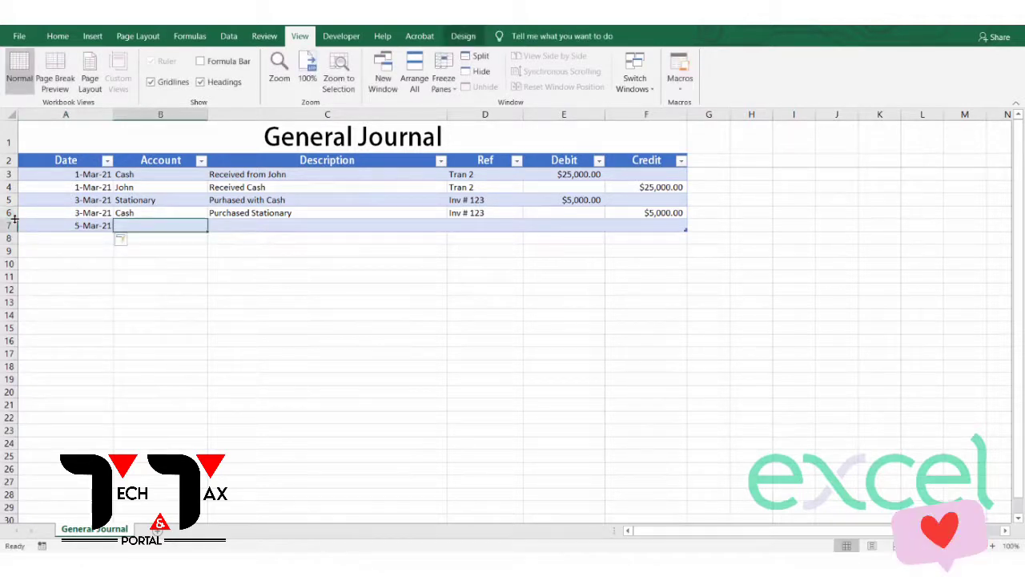
text(John)
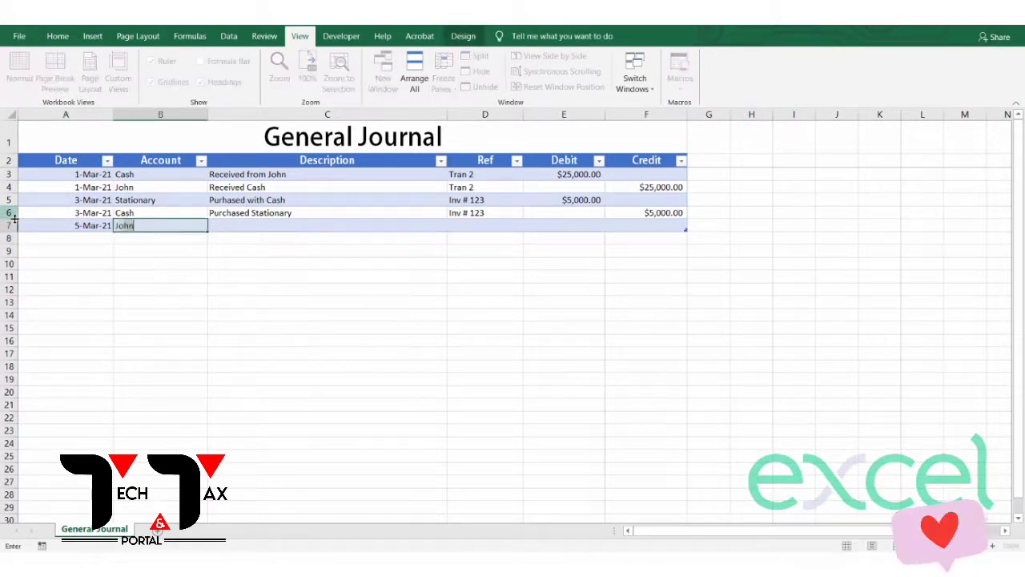
key(Tab)
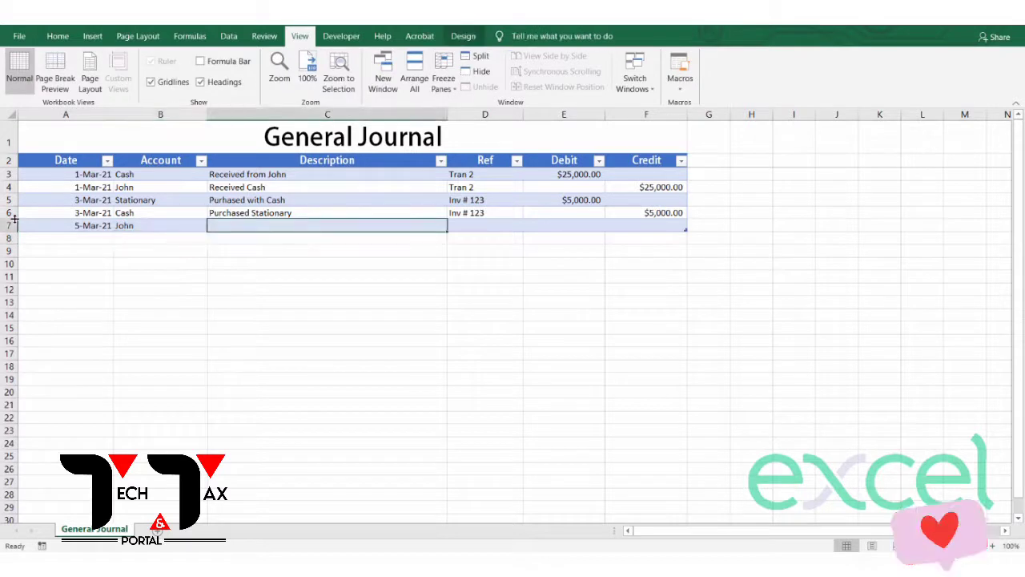
Enter the description "Sold Stationary" in C7 and a debit amount of 3000 in E7
text(Sold S)
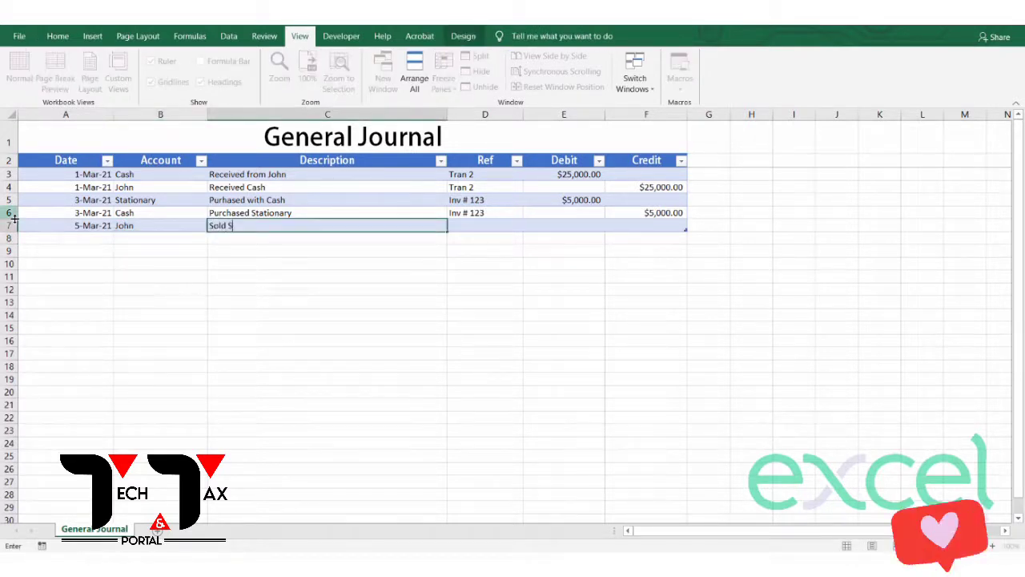
text(tationary)
key(Tab)
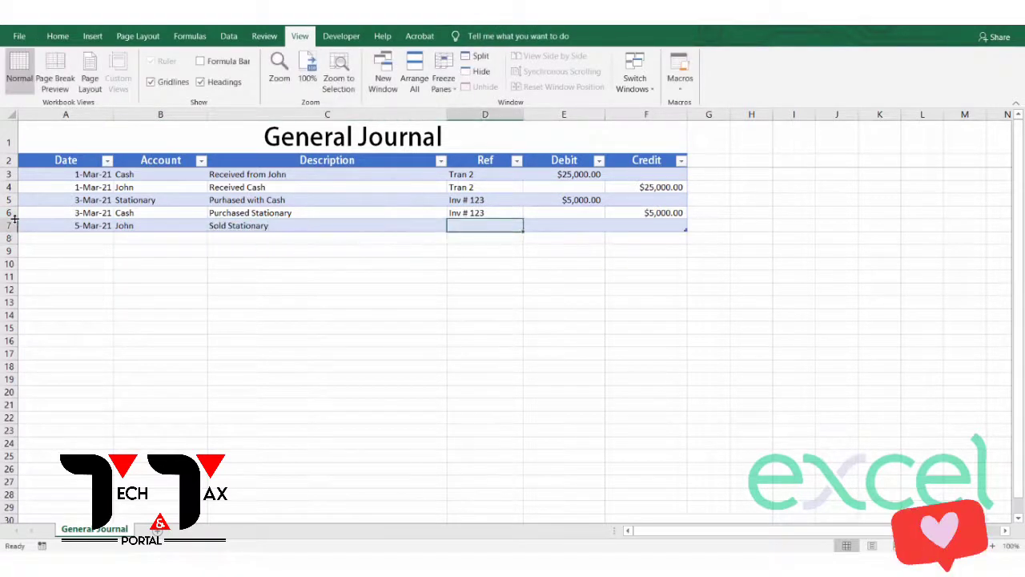
key(Tab)
text(3000)
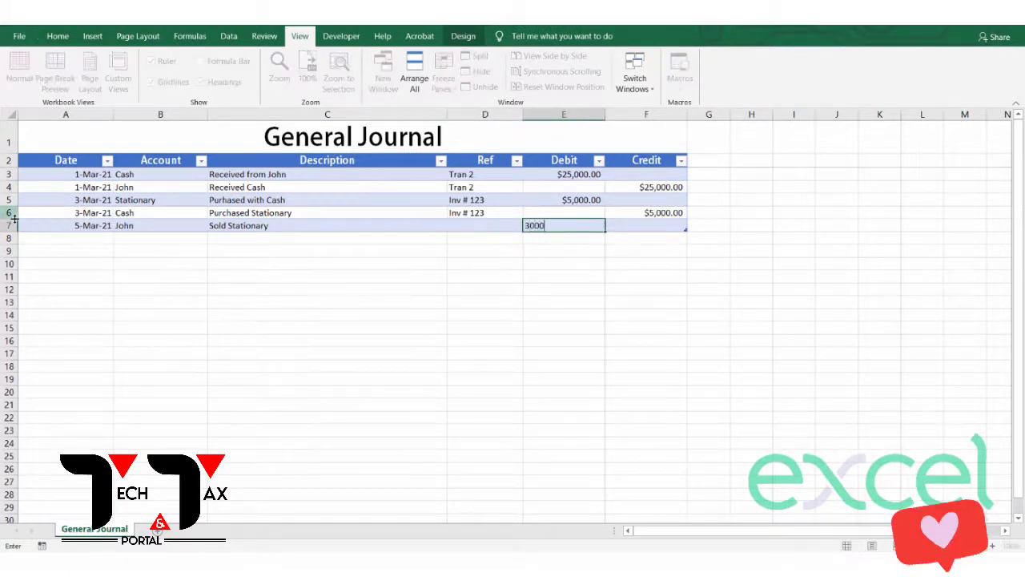
key(Return)
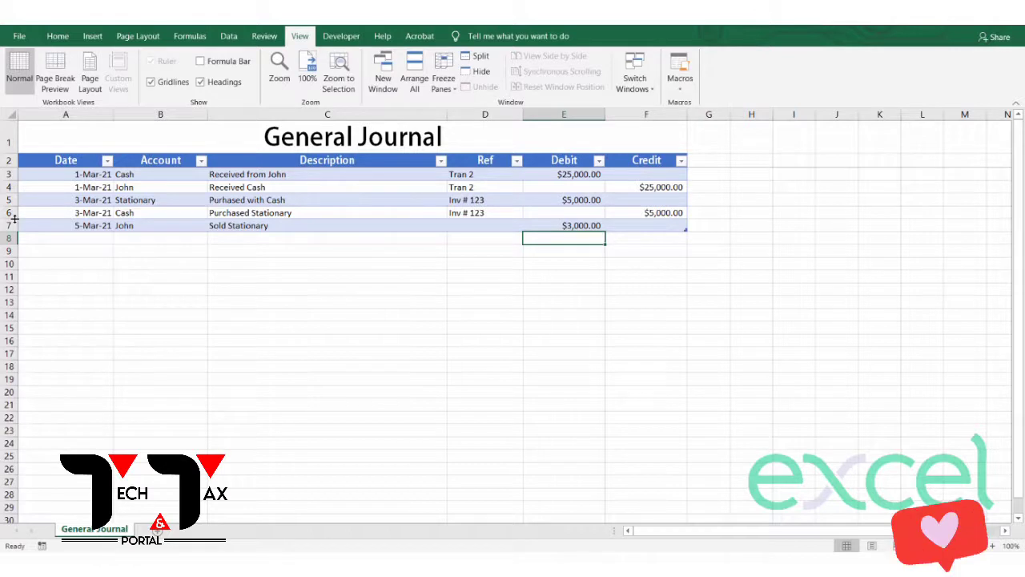
Start a new entry in row 8 with the date 5 Mar 2021 and the account Stationary
key(Left)
key(Left)
key(Left)
key(Left)
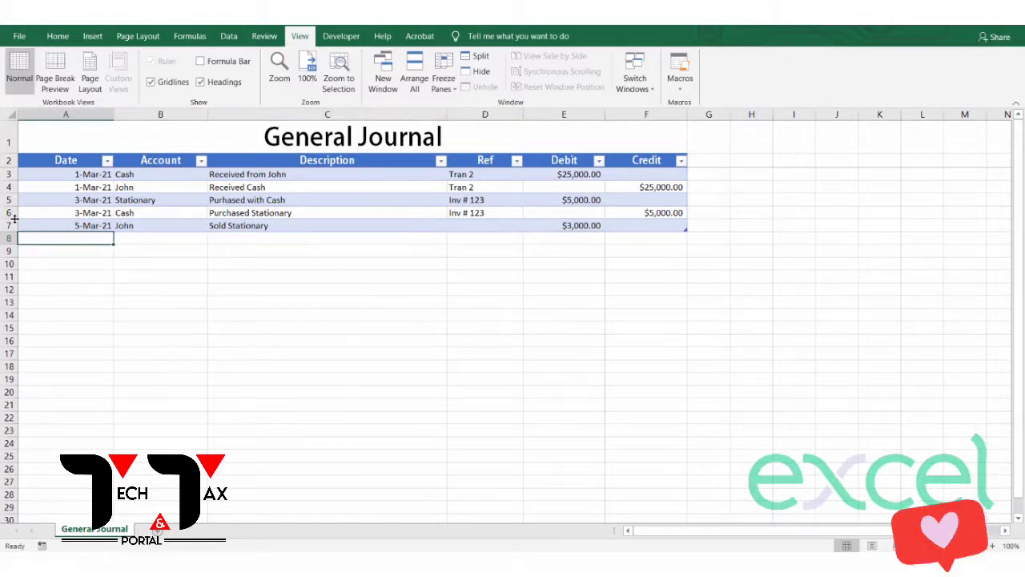
text(5 mar 2021)
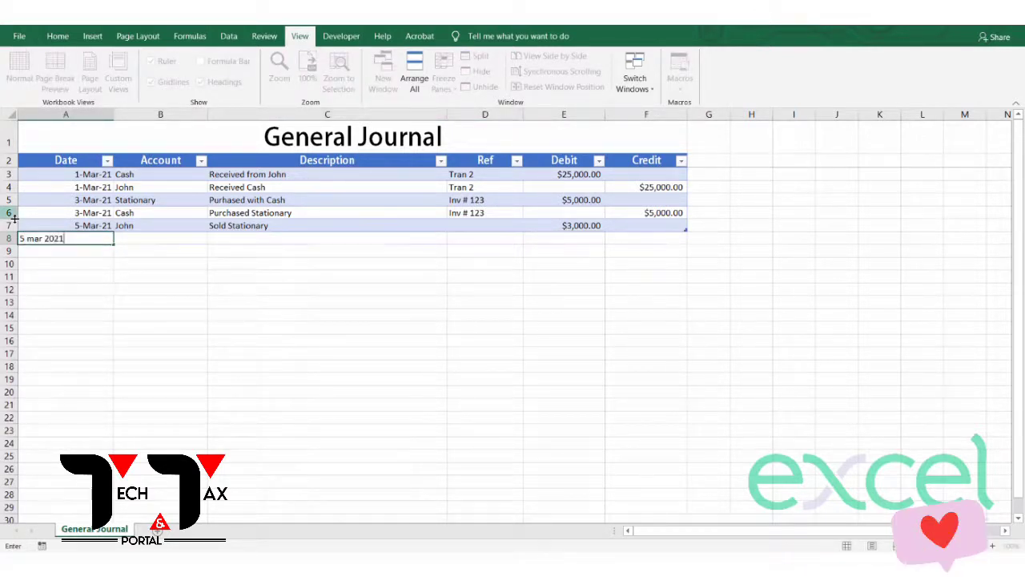
key(Tab)
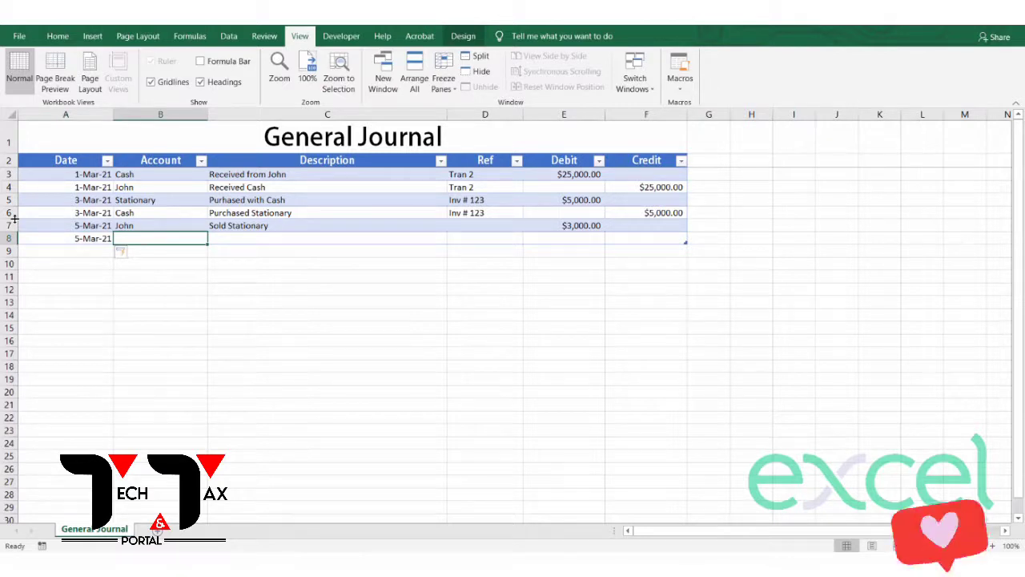
text(Stationary)
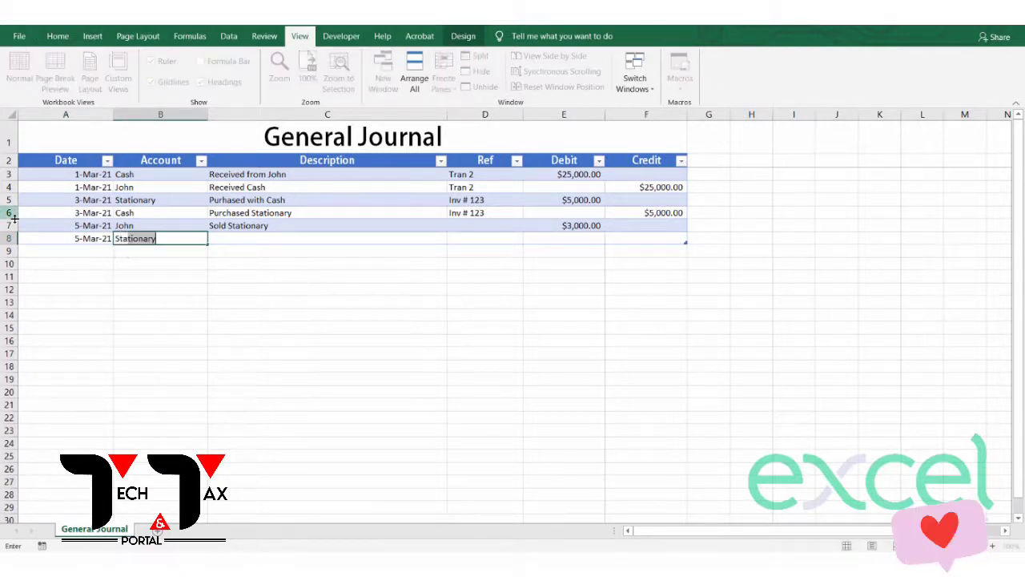
key(Tab)
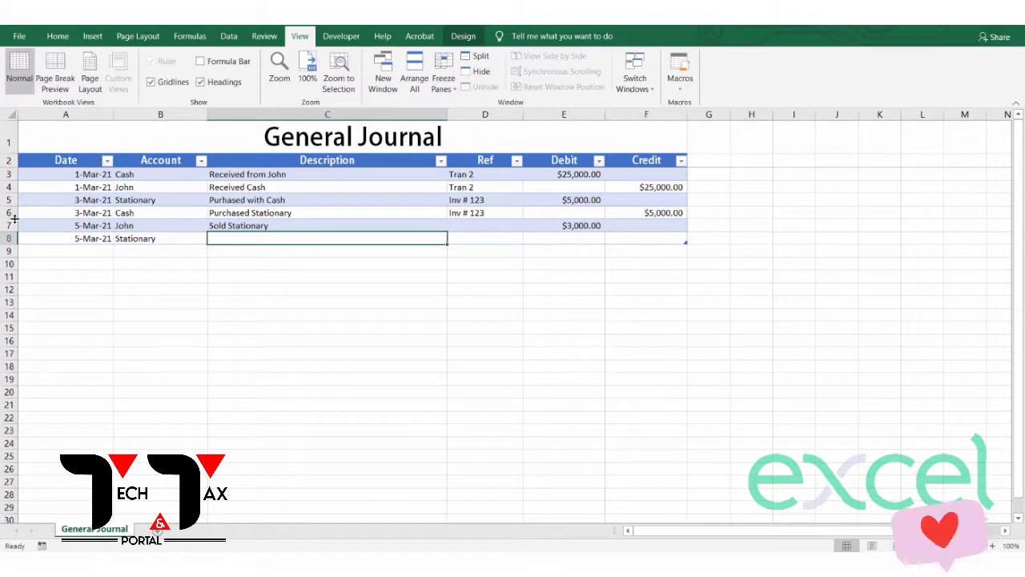
Enter the description "Sold to" followed by the customer's name in C8
text(Sold t)
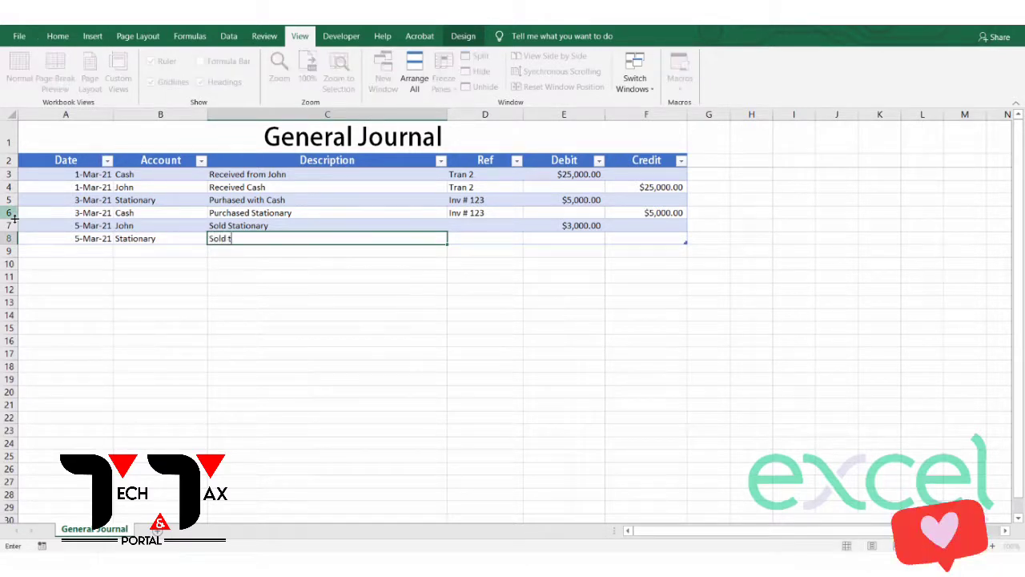
text(o John)
key(Return)
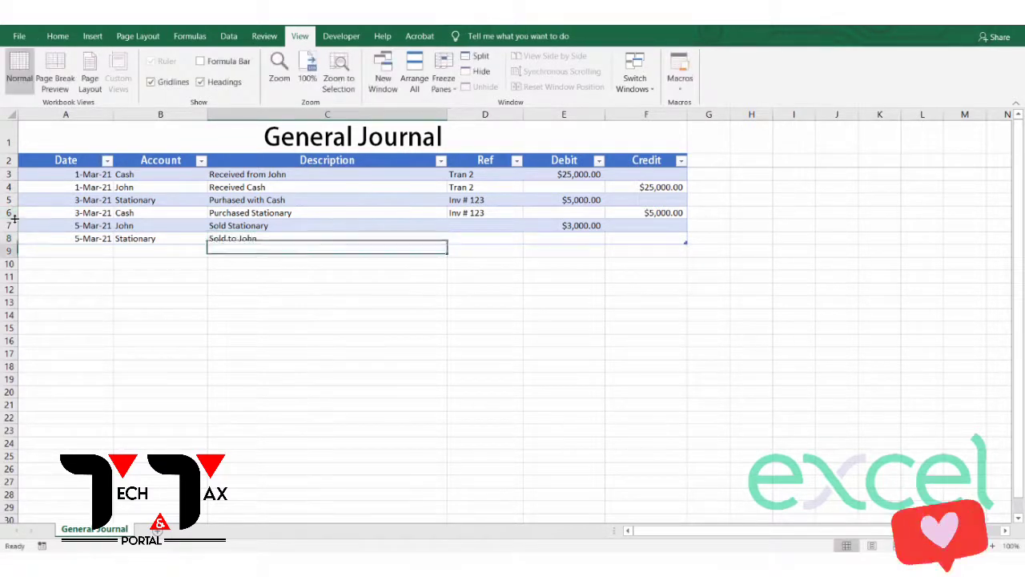
Enter a credit amount of 3000 in F8 for the Stationary sale entry
key(Up)
key(Right)
key(Up)
key(Right)
key(Right)
key(Down)
text(3000)
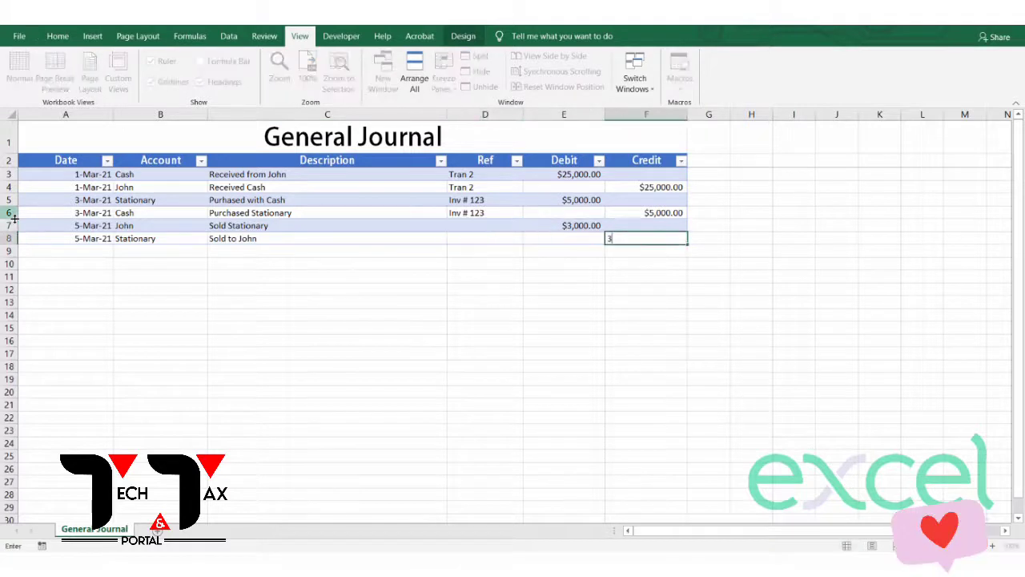
key(Return)
Enter the reference "Inv # 125" for both lines of the 5 March entry, in D7 and D8
key(Left)
key(Left)
key(Up)
key(Up)
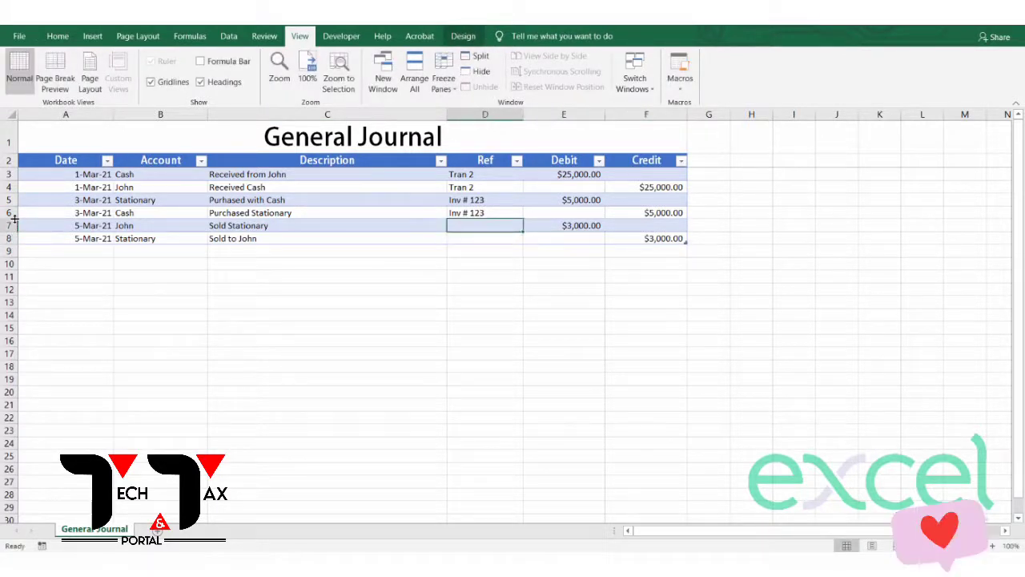
text(Inv # 123)
key(BackSpace)
key(BackSpace)
key(BackSpace)
key(BackSpace)
key(BackSpace)
key(BackSpace)
key(BackSpace)
key(BackSpace)
key(BackSpace)
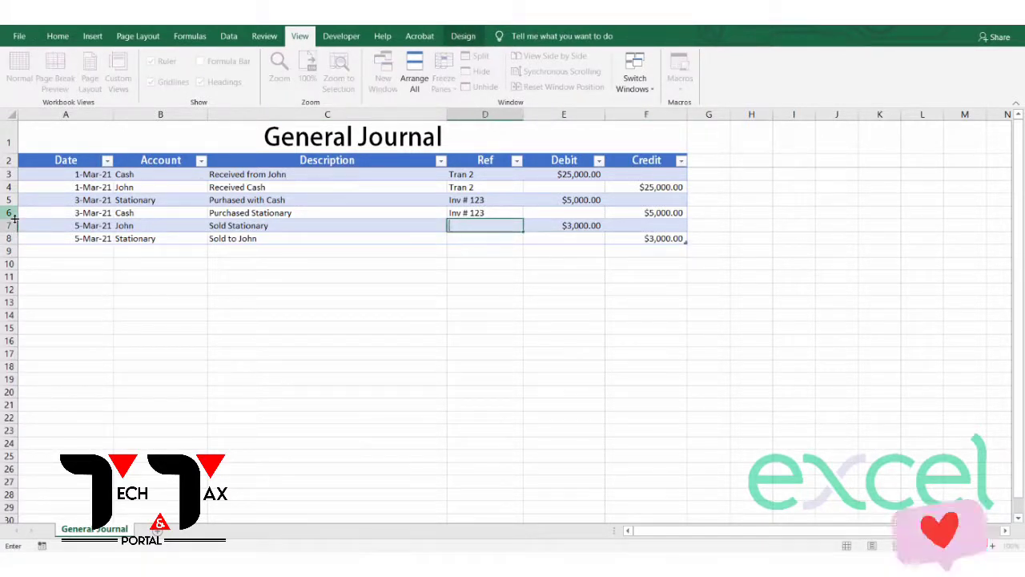
text(Inv # 123)
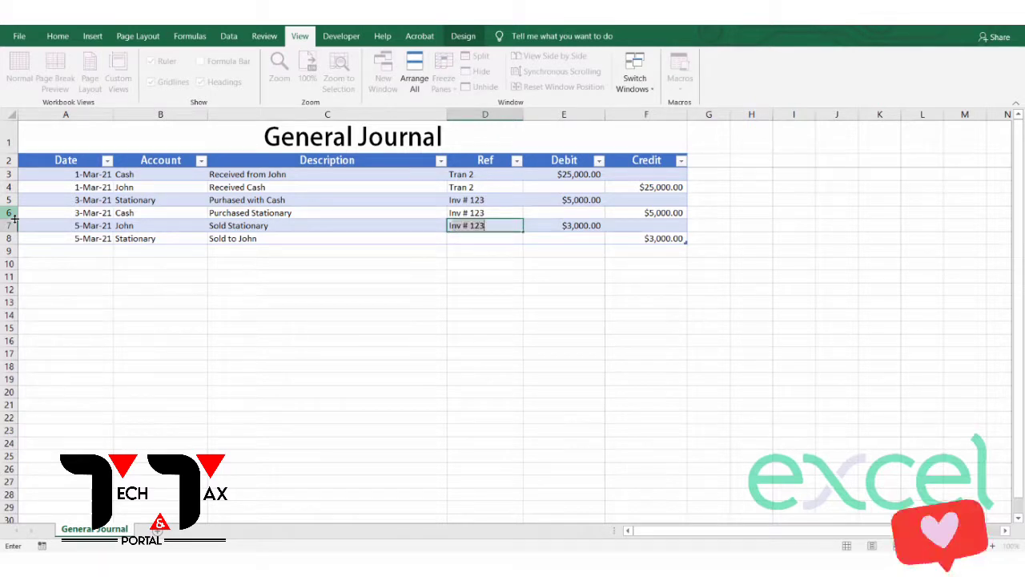
key(BackSpace)
text(5)
key(ctrl+Return)
key(Escape)
Start a new journal line in row 9 with the date 8 Mar 2021
key(Down)
key(Left)
key(Left)
key(Left)
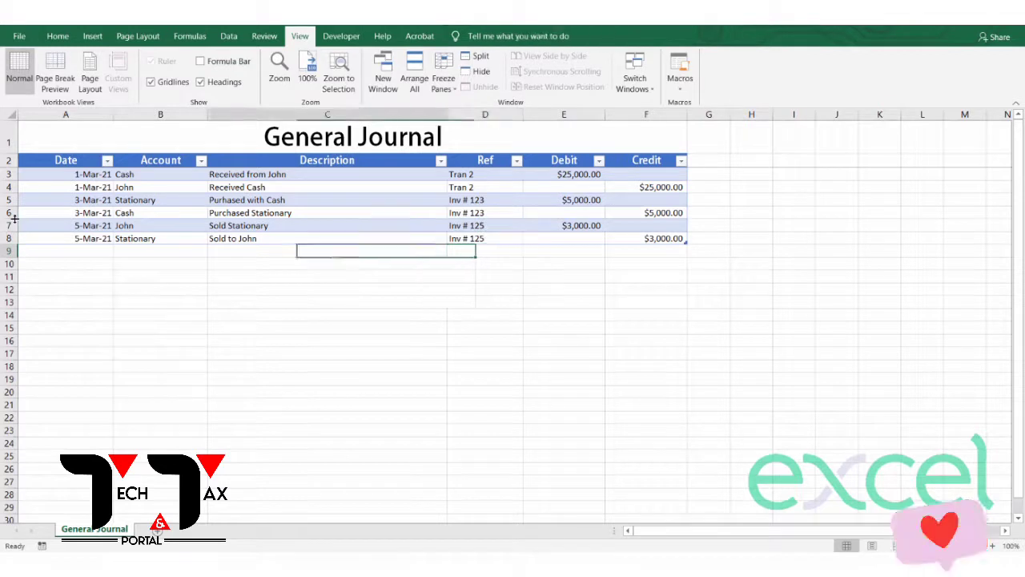
text(8 mar)
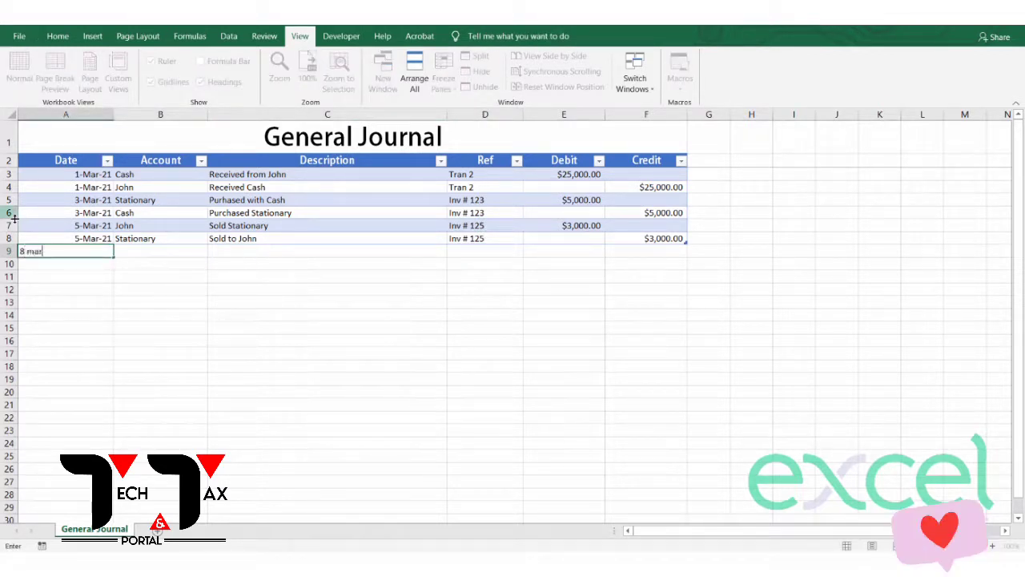
key(Tab)
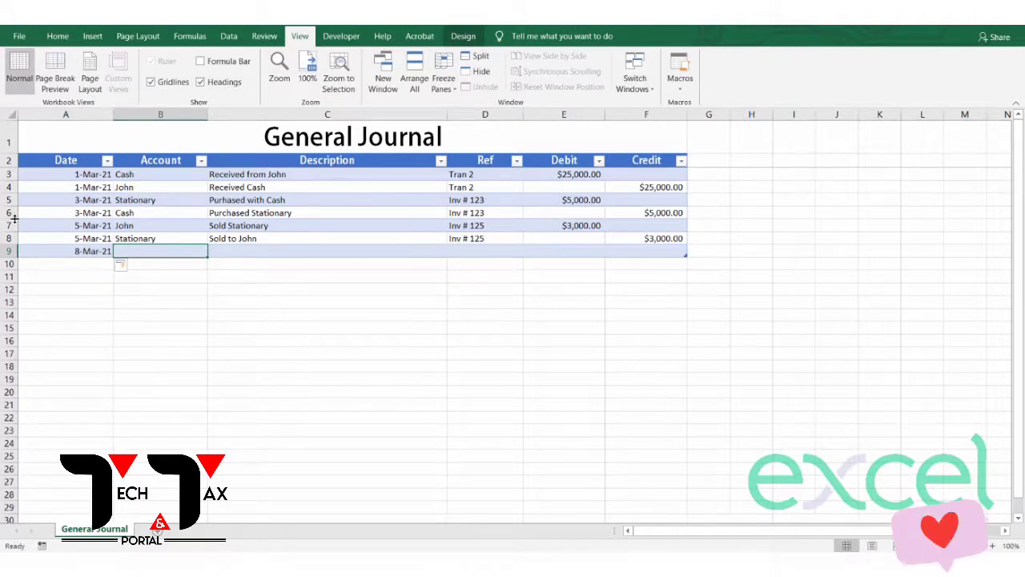
Review the debit and credit amounts of the existing entries, returning to the Account cell of row 9
key(Right)
key(Right)
key(Right)
key(Up)
key(Up)
key(Right)
key(Up)
key(Up)
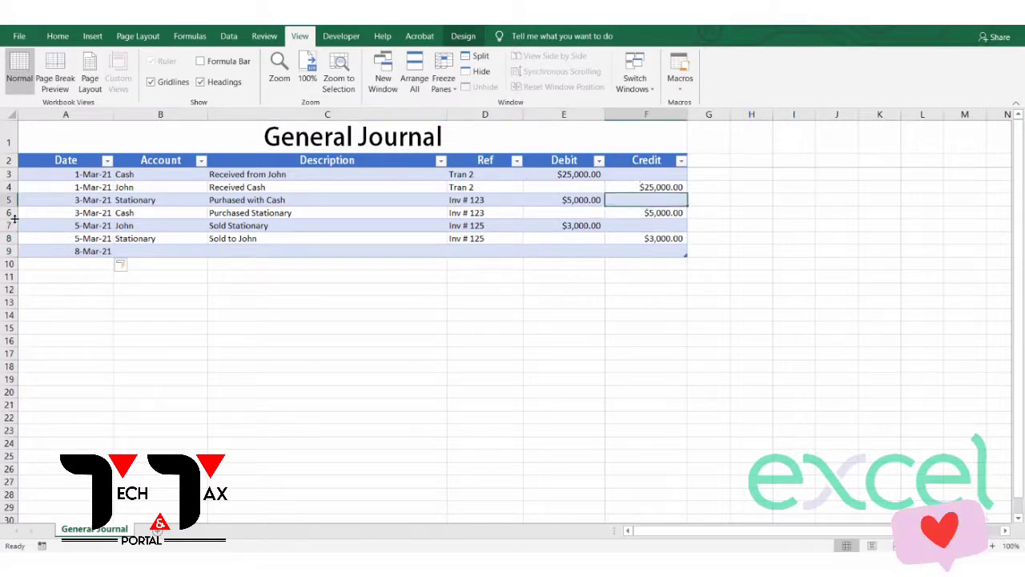
key(Left)
key(Up)
key(Up)
key(ctrl+c)
key(Down)
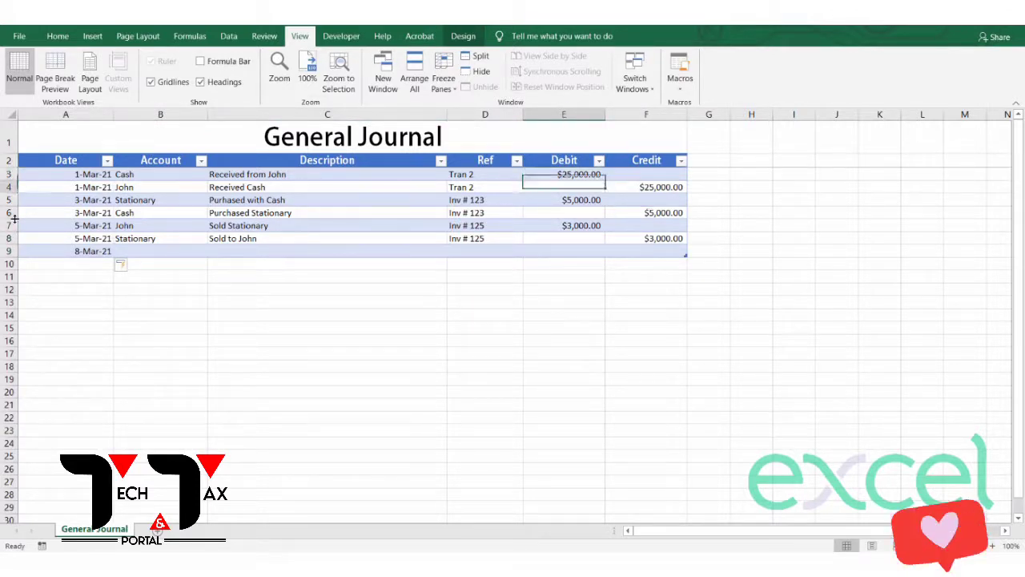
key(Escape)
key(Down)
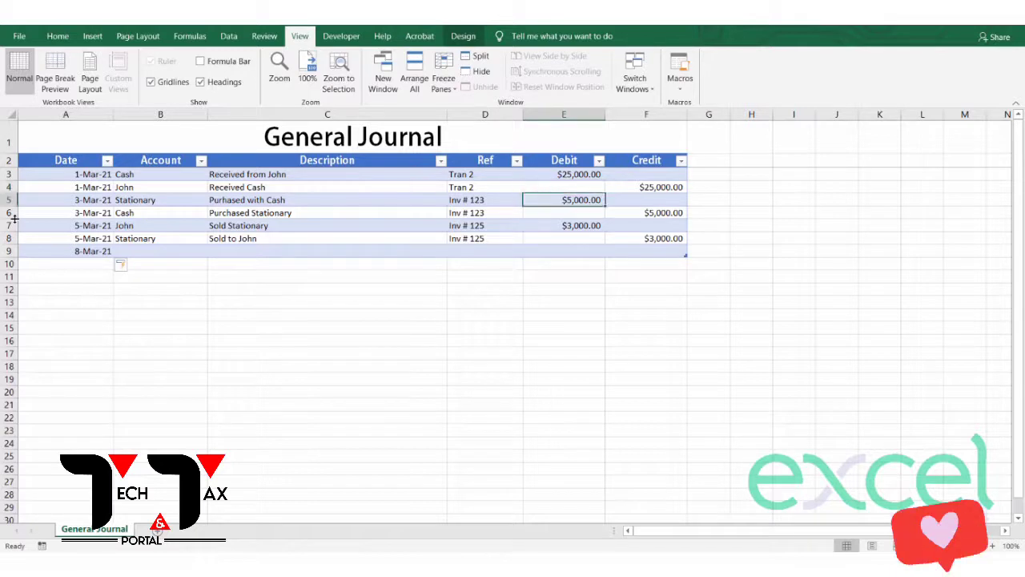
key(Down)
key(Down)
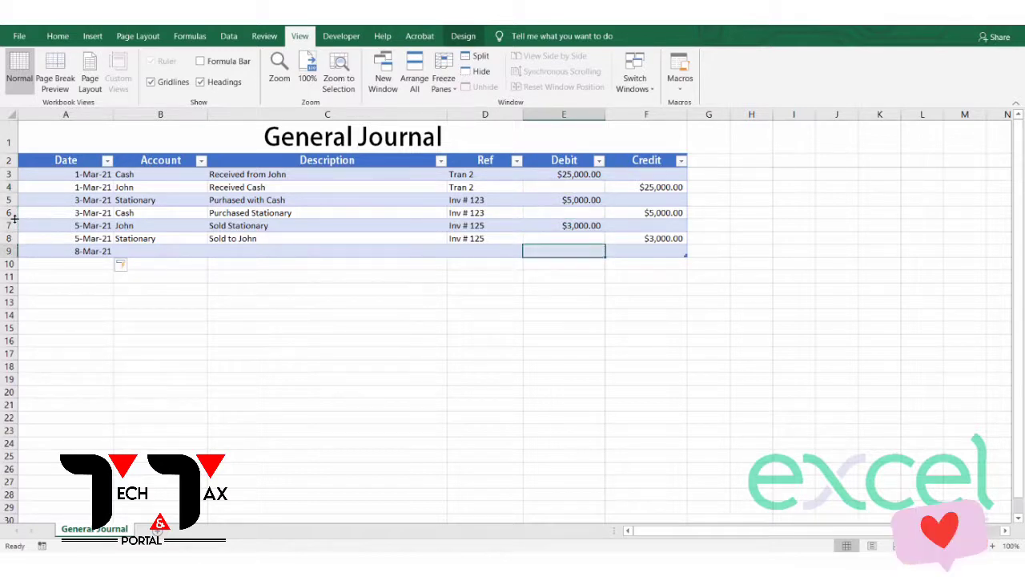
key(Left)
key(Left)
key(Left)
key(Right)
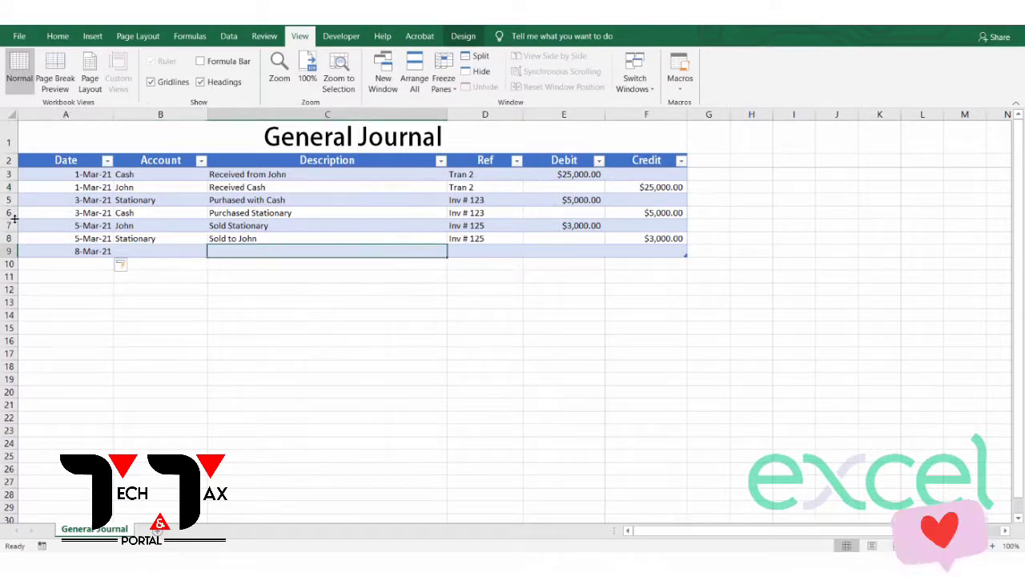
key(Left)
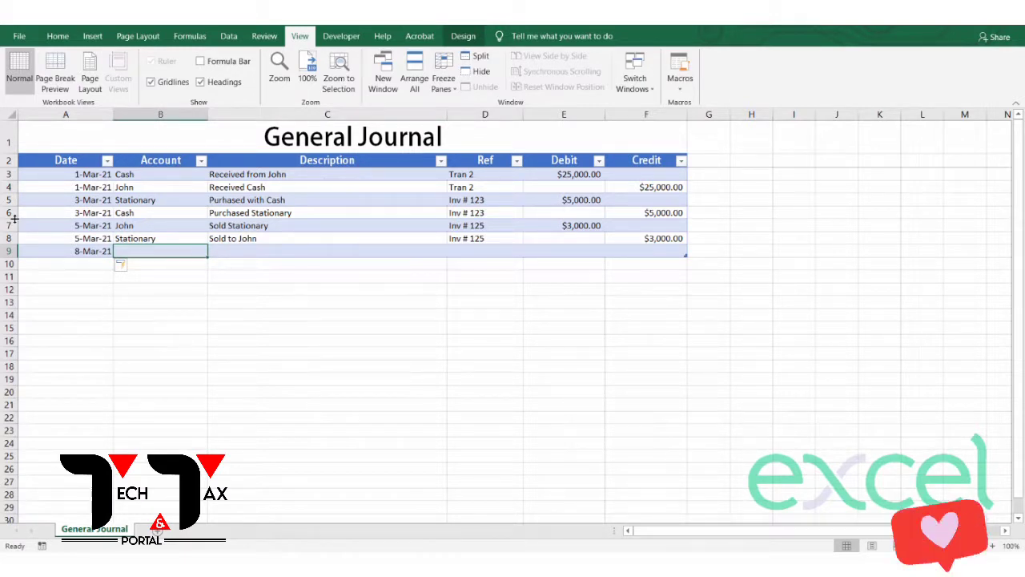
Enter the account "Plant" in B9
text(M)
key(BackSpace)
text(Pl)
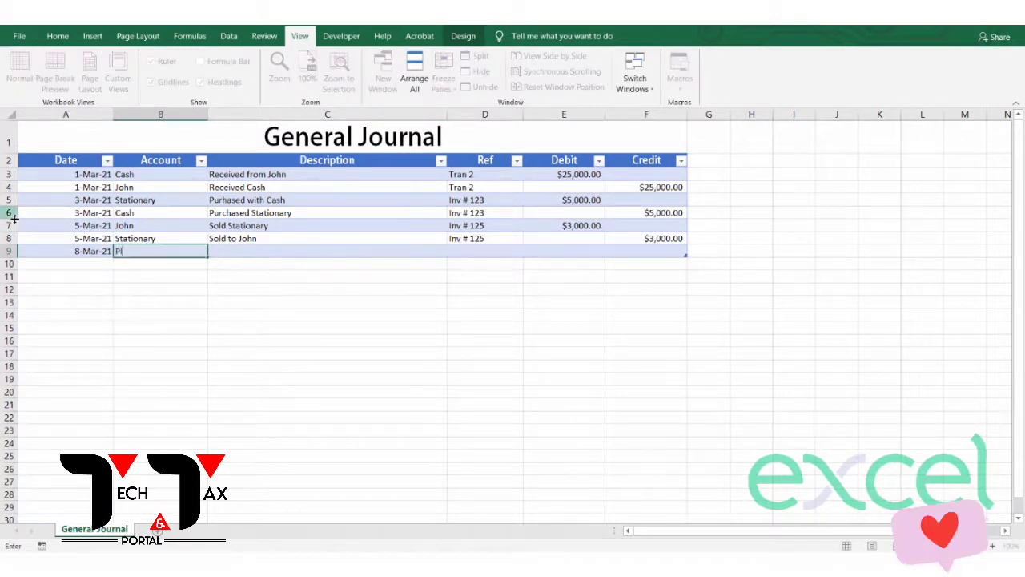
text(ant)
key(Return)
Enter the description "Purhased with Cash" for the Plant line in C9
key(Up)
key(Right)
text(P)
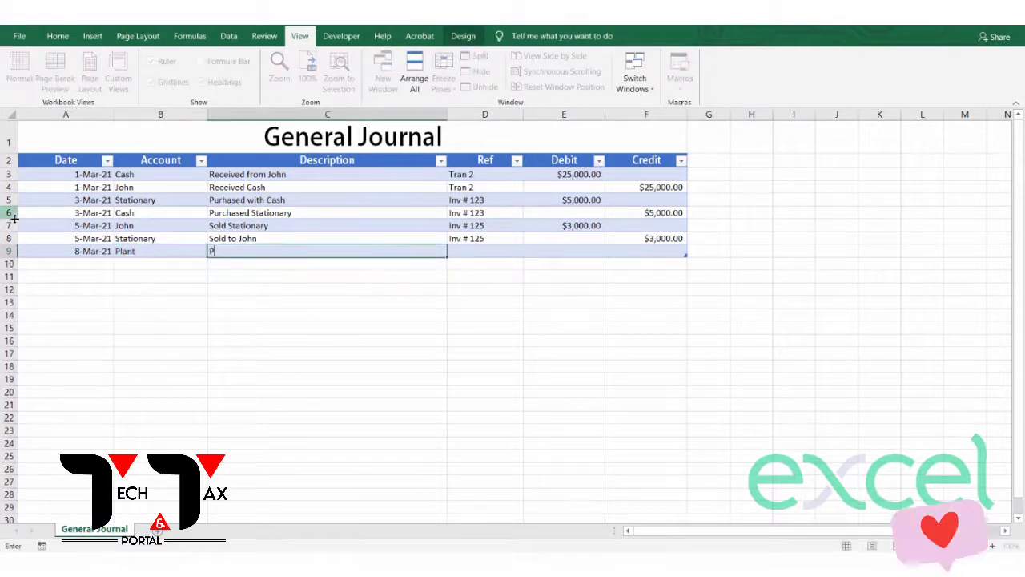
text(urh)
key(BackSpace)
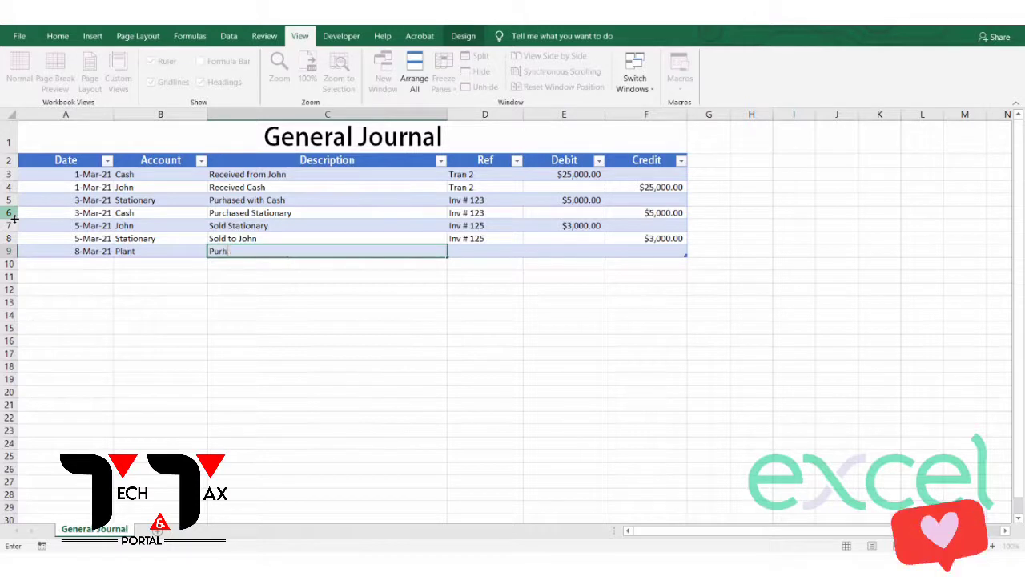
text(a)
key(BackSpace)
text(sed with Cash)
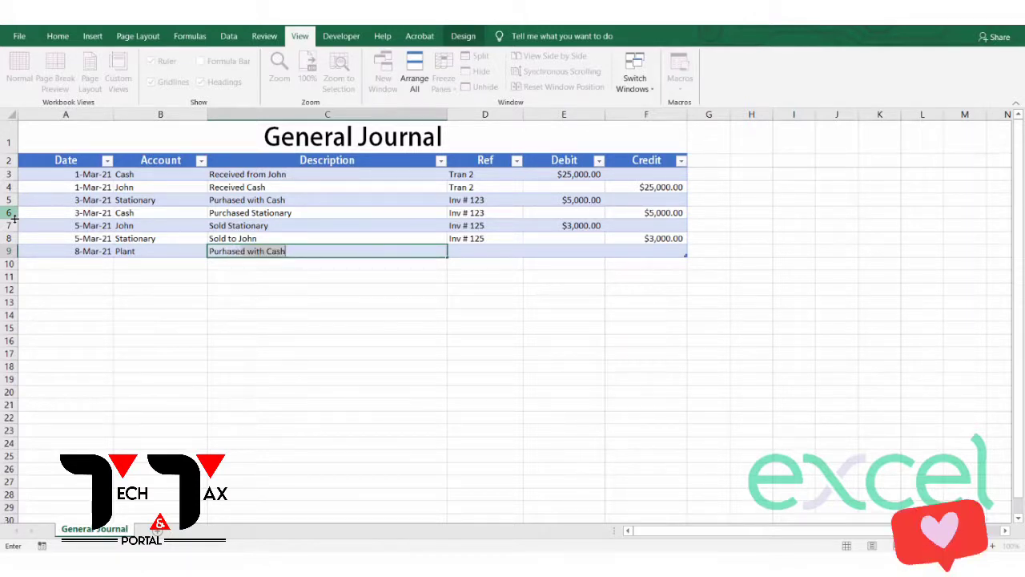
key(Return)
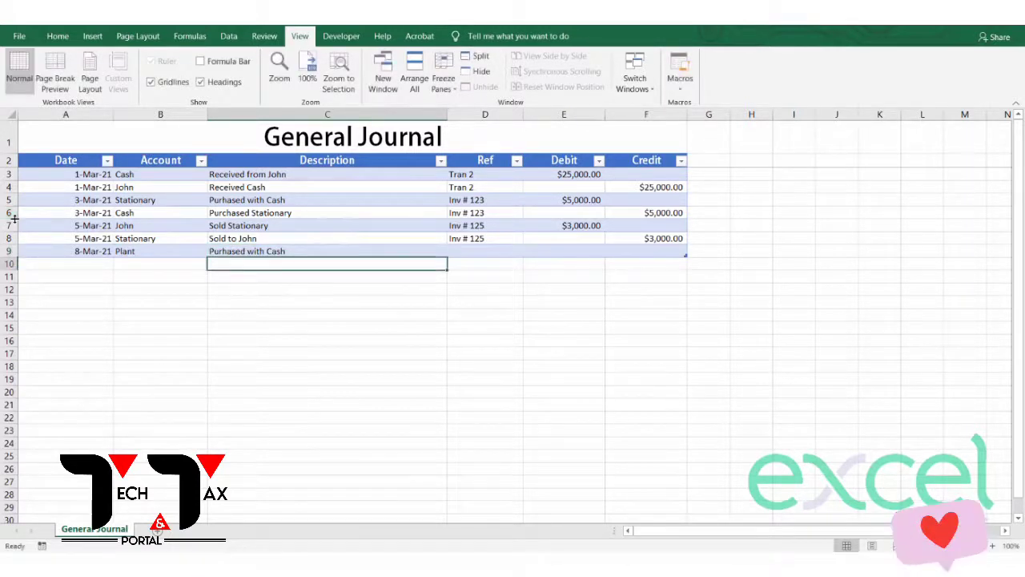
Enter a debit amount of 3000 in E9 for the Plant purchase
key(Up)
key(Right)
key(Right)
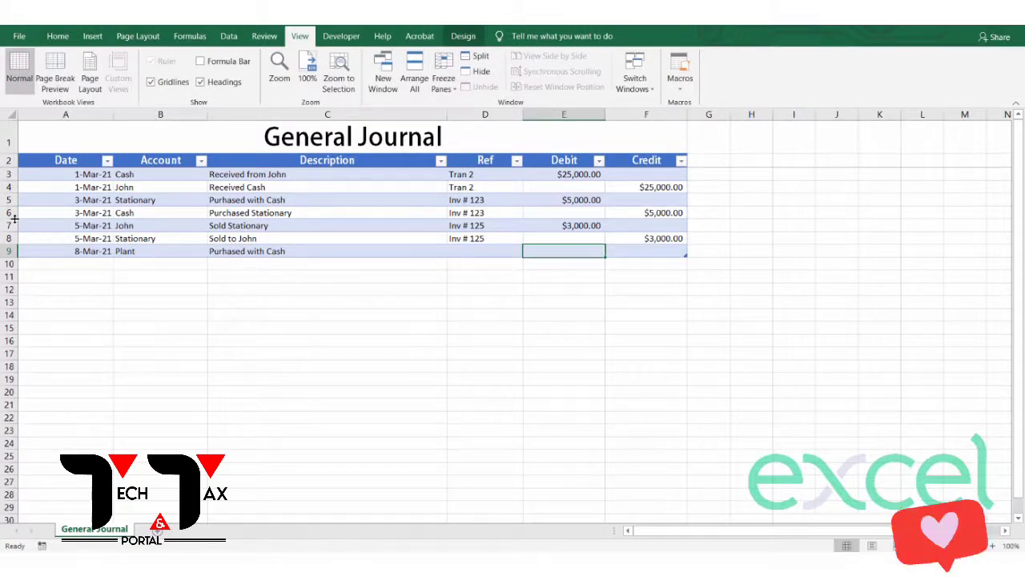
text(3,000)
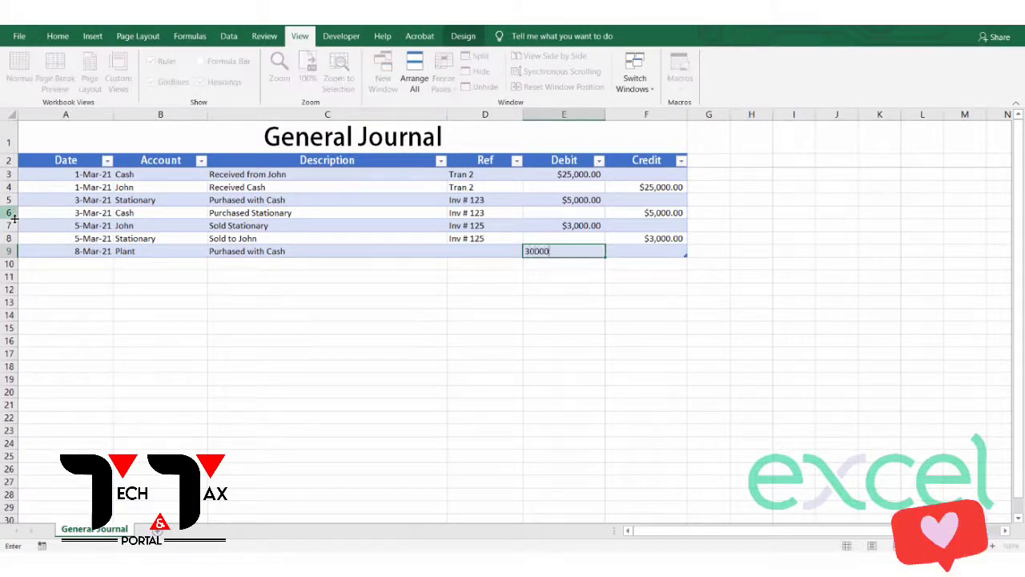
key(Return)
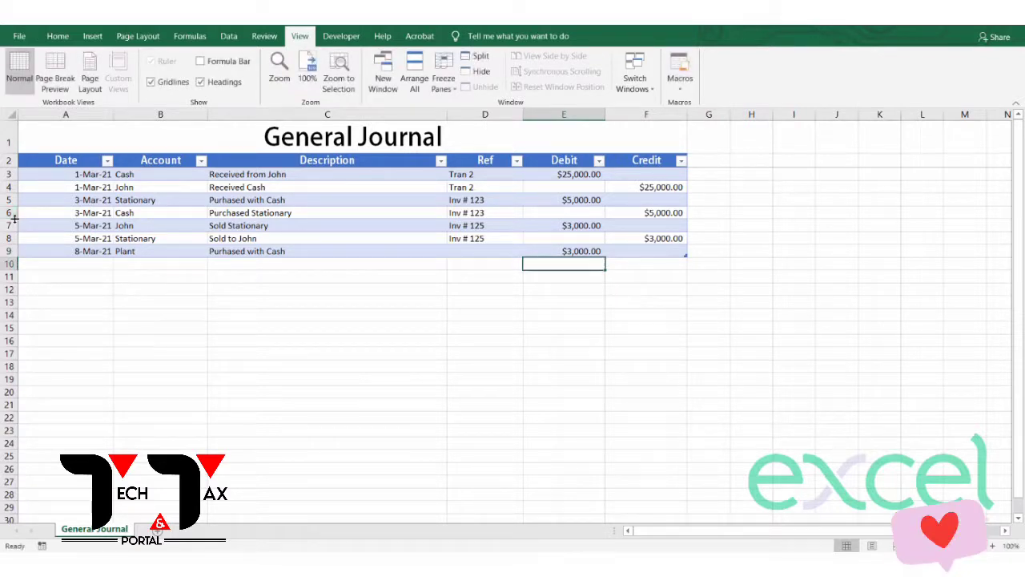
Set the Plant purchase's debit amount in E9 to 15000
key(Up)
key(F2)
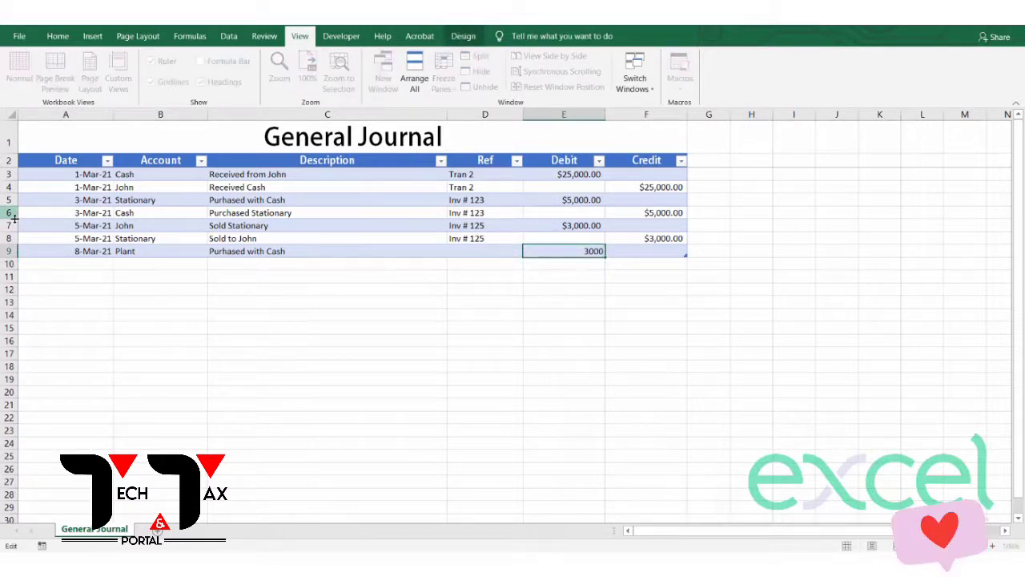
key(Escape)
text(150)
key(Return)
Start a new line in row 10 with the date 8 Mar 2021 and the account Cash
key(Left)
key(Left)
key(Left)
key(Left)
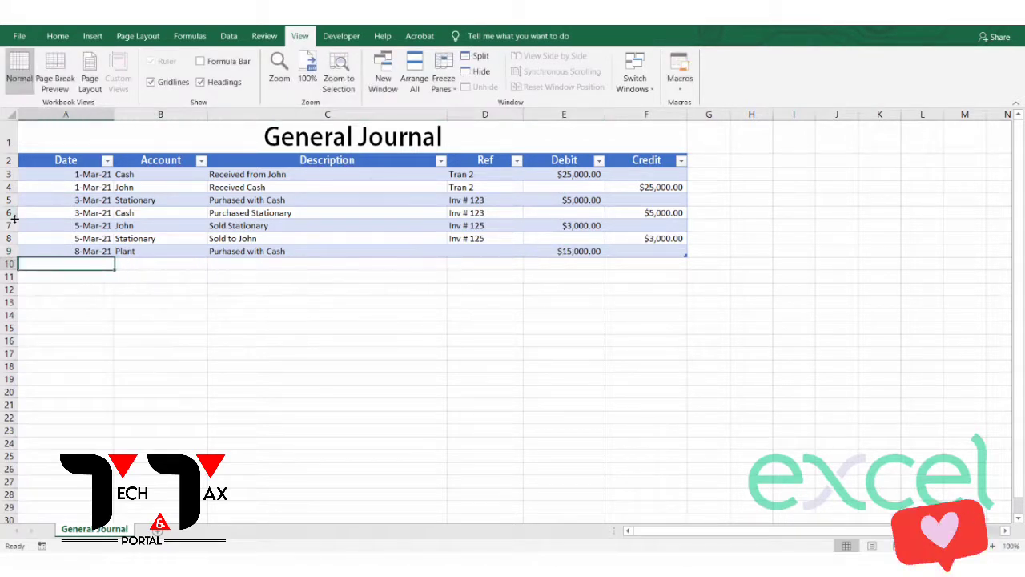
text(8-Mar-21)
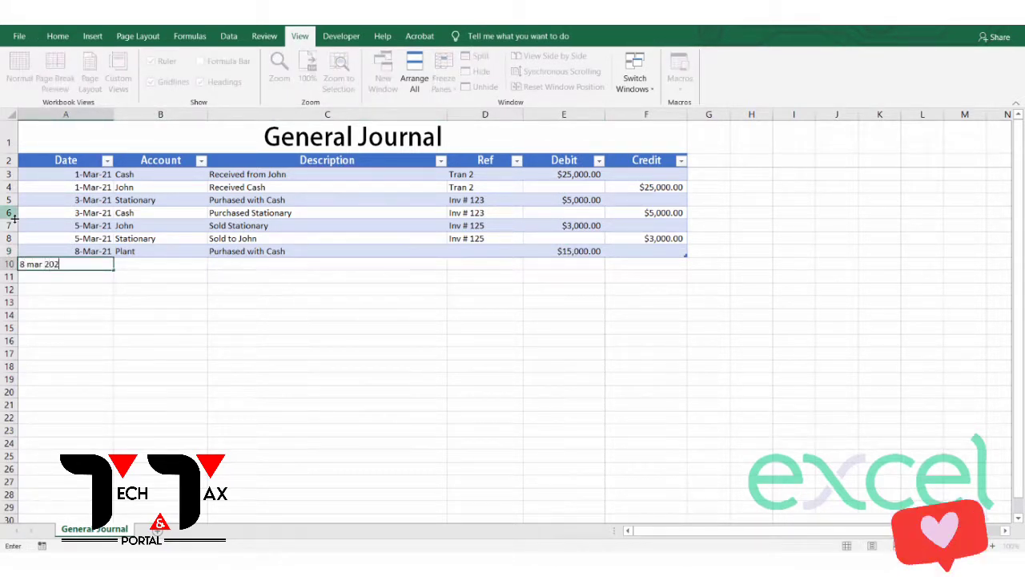
key(Return)
key(Up)
key(Right)
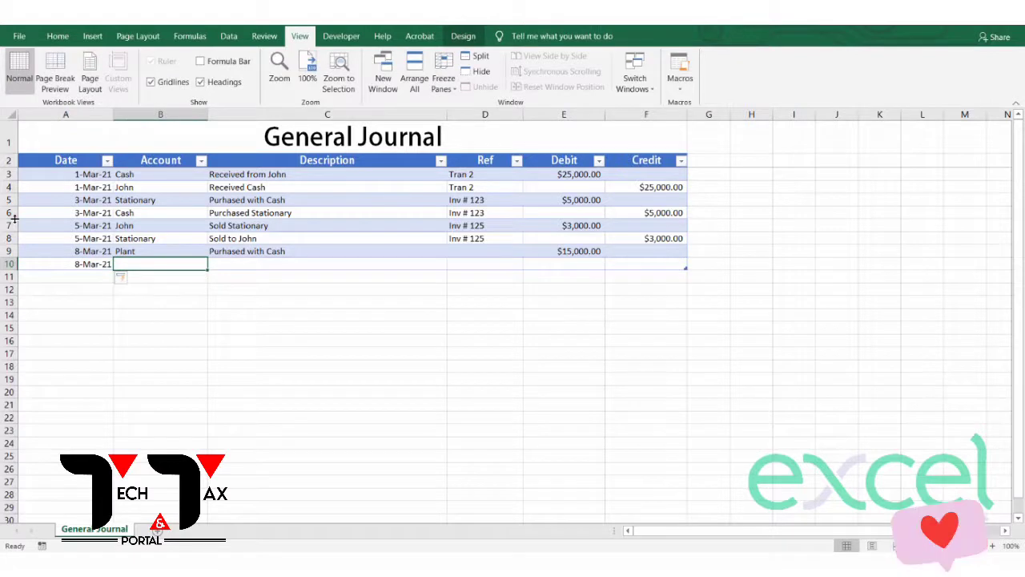
text(Cash)
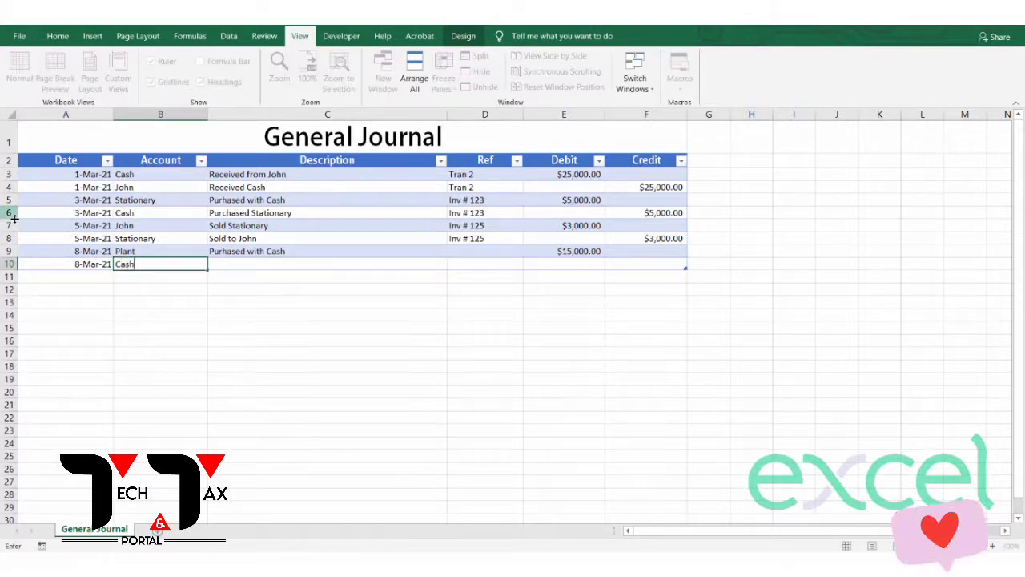
key(Tab)
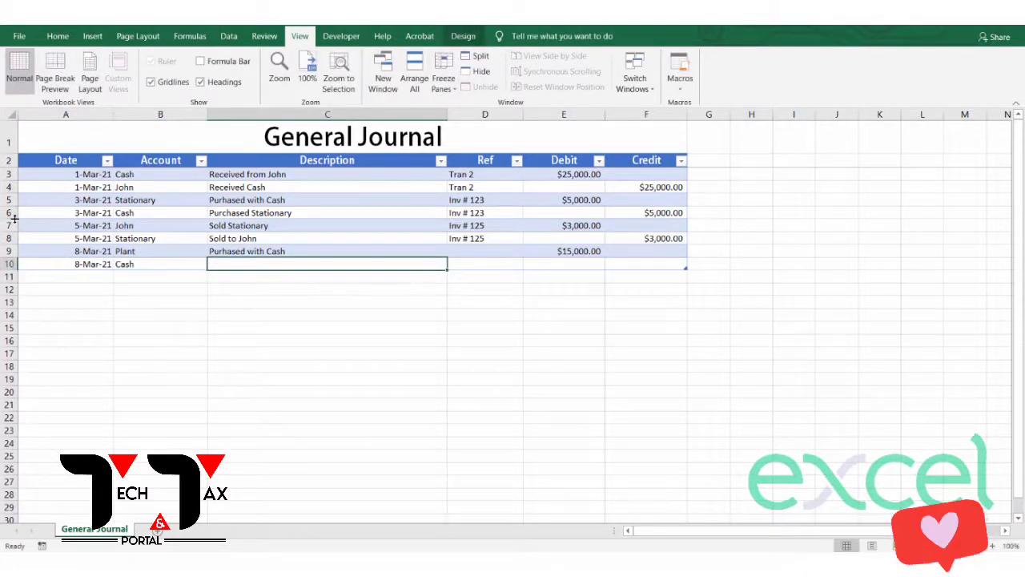
Enter the description "Purchased Plat" in C10 and a credit amount of 15000 in F10
text(Purchased Plationary)
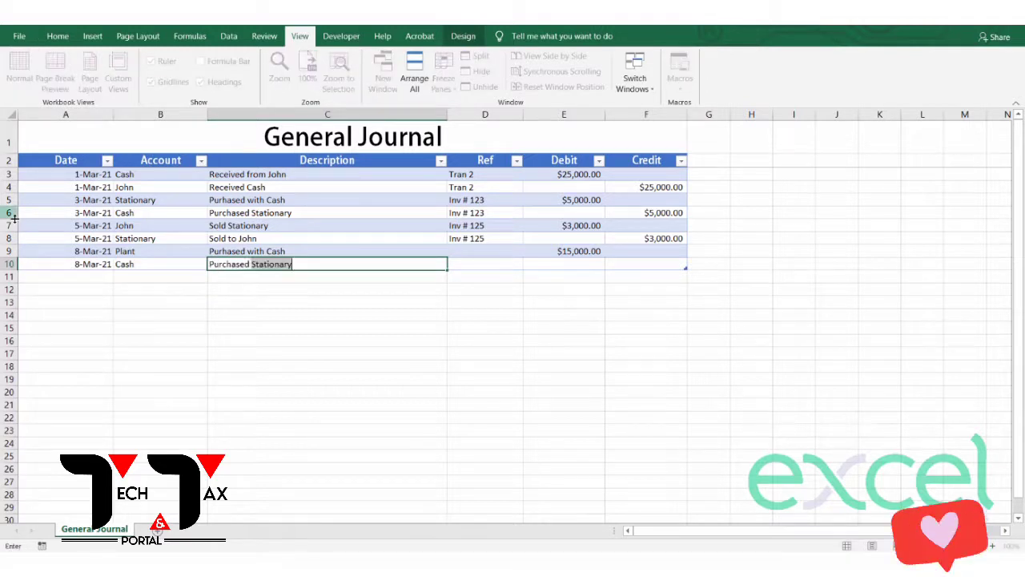
key(Tab)
key(Tab)
key(Tab)
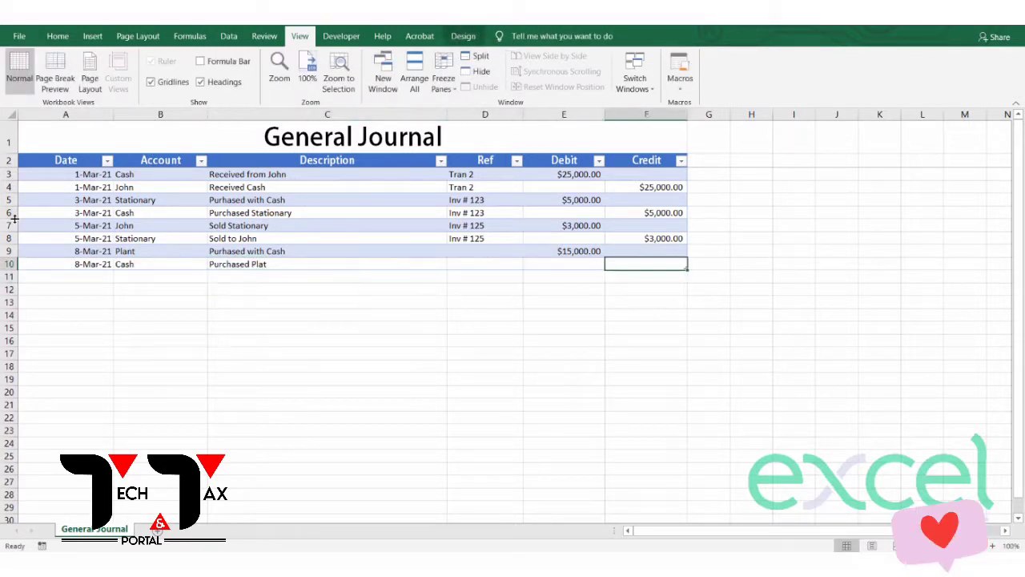
text(15000)
key(ctrl+Return)
Enter the reference "Order # 10" in D9 for the Plant purchase
key(Up)
key(Left)
key(Left)
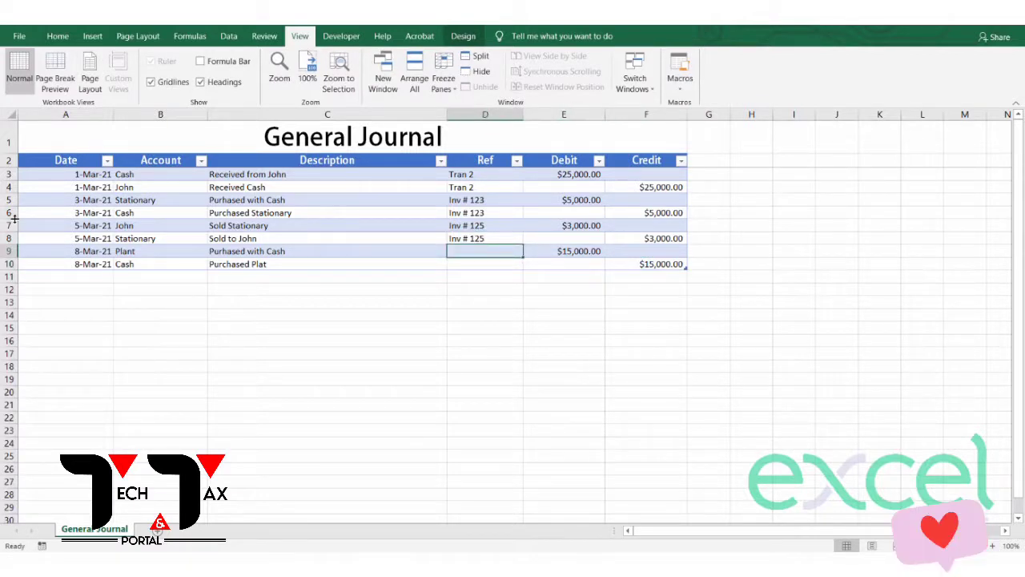
text(R)
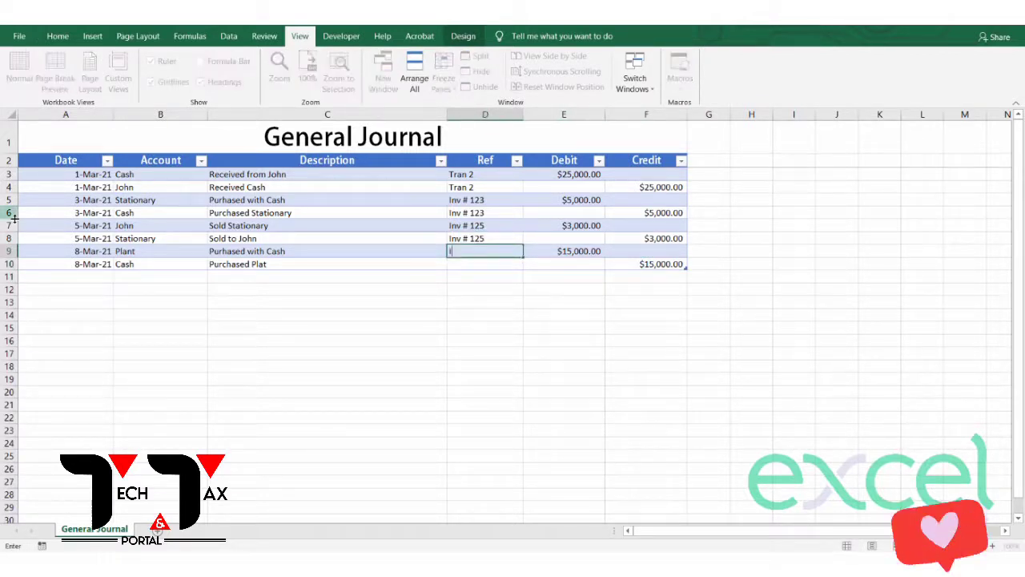
key(BackSpace)
text(Order #)
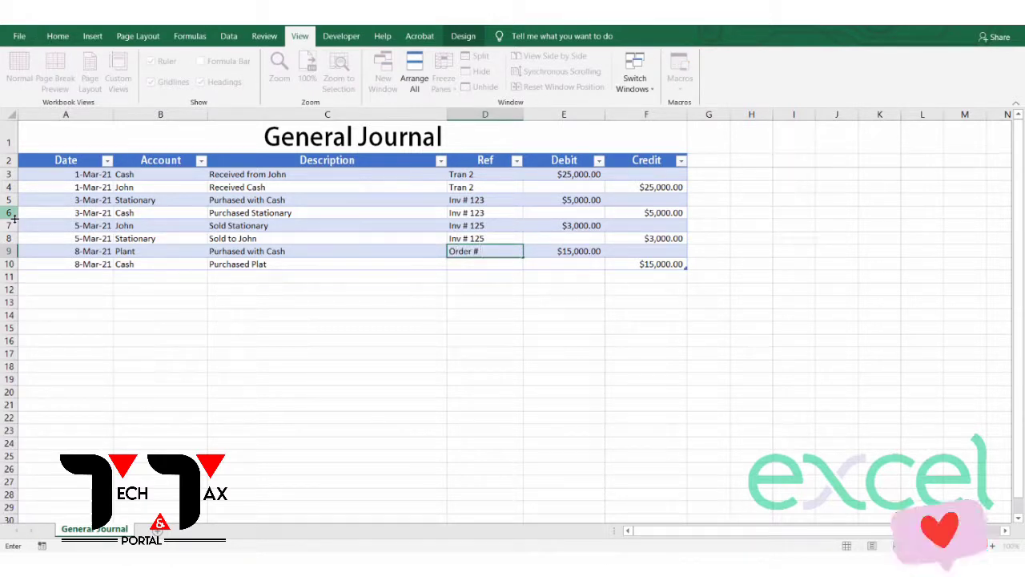
text( 10)
key(Return)
Copy the Plant purchase's reference from D9 to D10
key(Up)
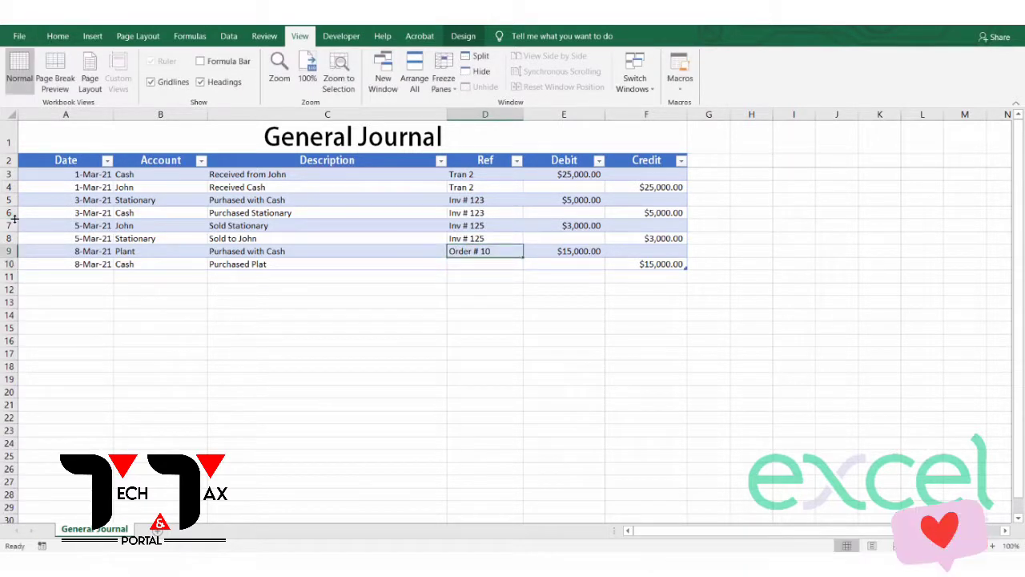
key(ctrl+c)
key(Down)
key(ctrl+v)
key(Escape)
key(Down)
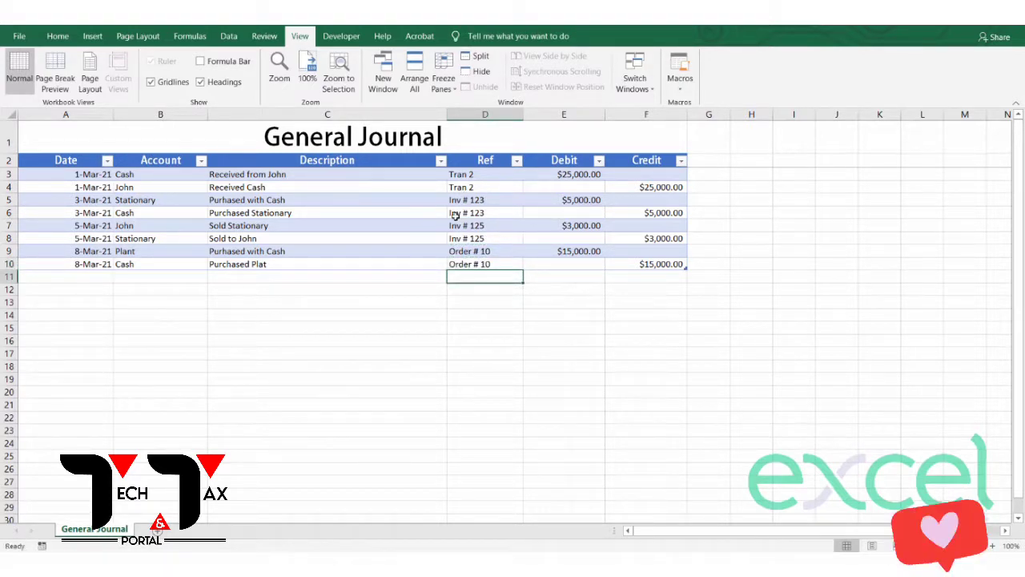
Add a total row to the General Journal table
click(556, 253)
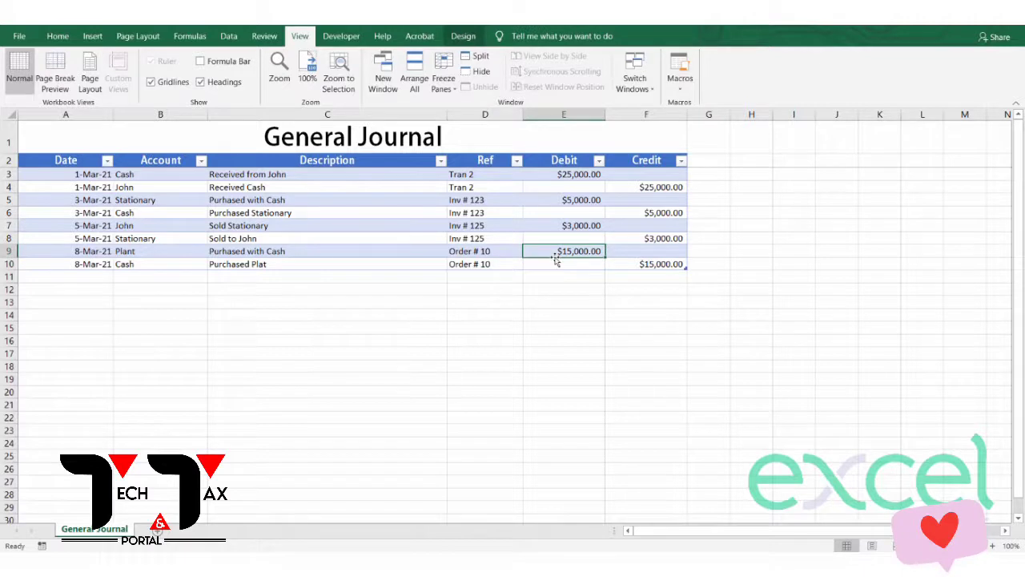
click(462, 36)
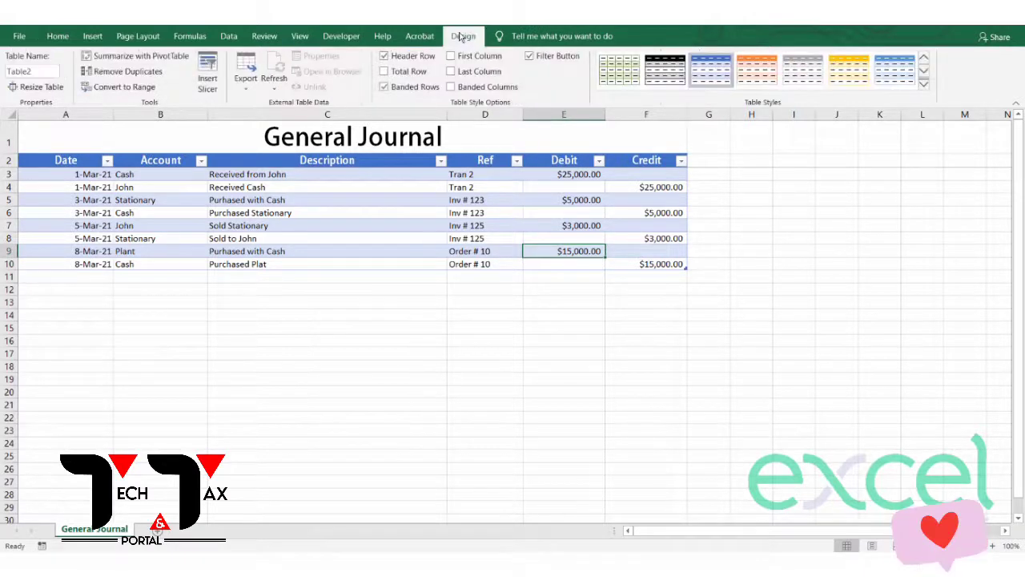
click(384, 71)
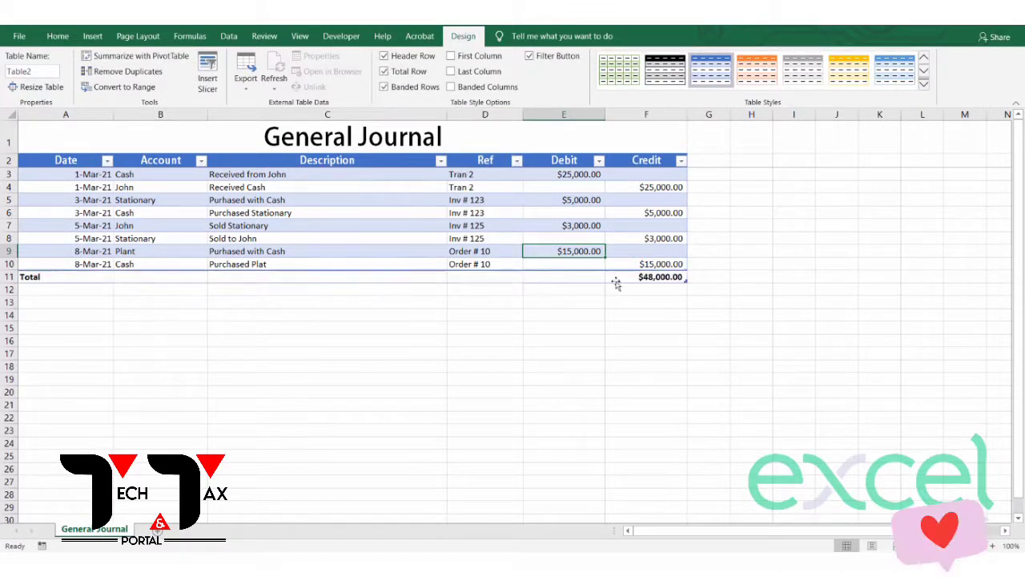
drag(651, 277, 69, 274)
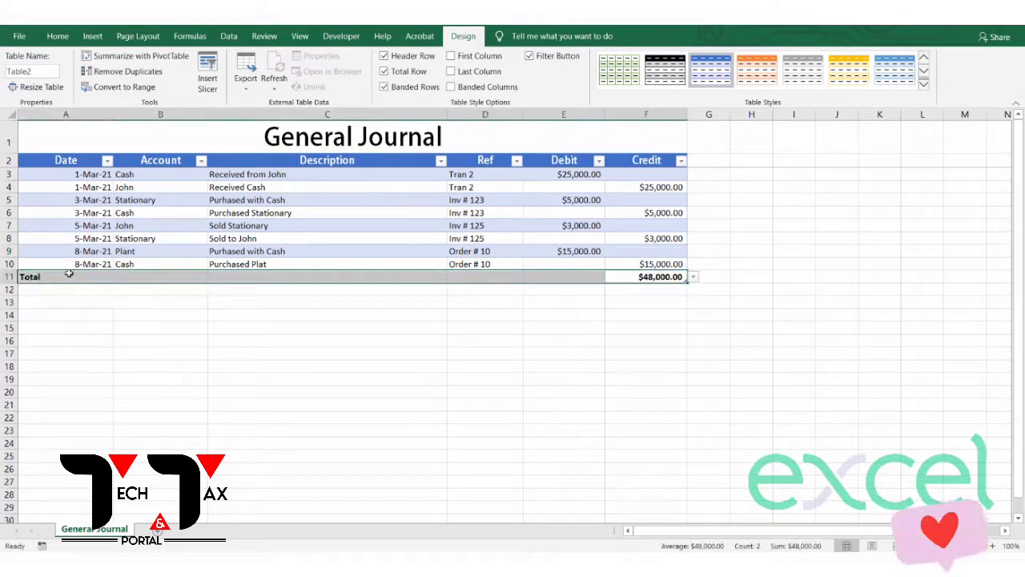
click(713, 311)
Set the total row to calculate Sum for both the Credit and Debit columns
click(677, 277)
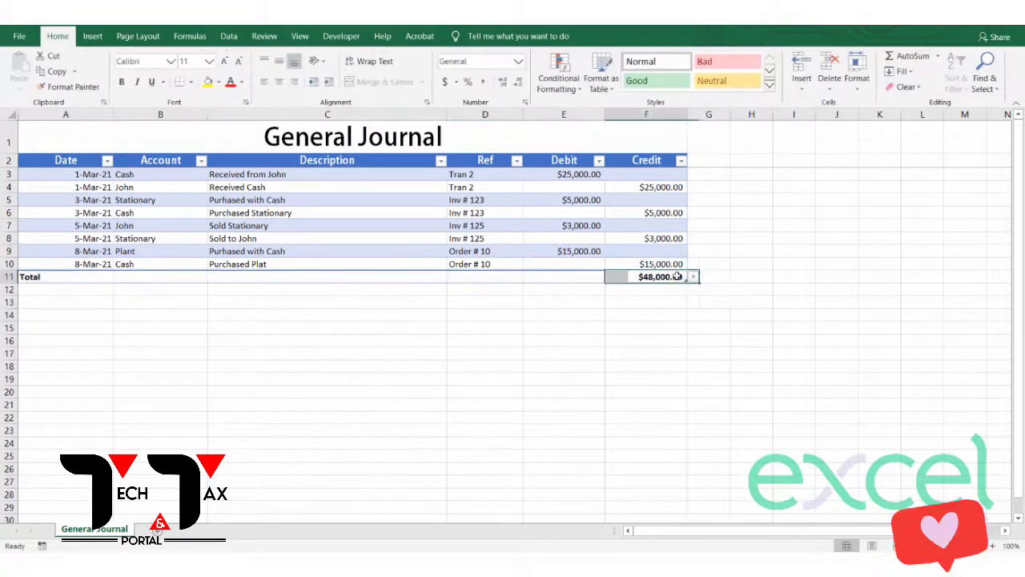
click(694, 276)
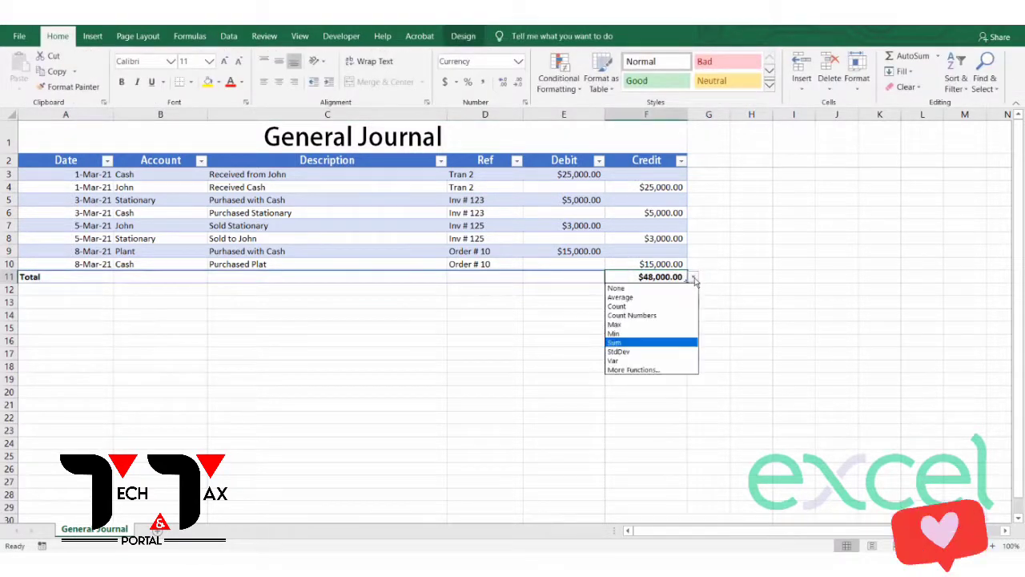
click(615, 342)
click(597, 276)
click(610, 277)
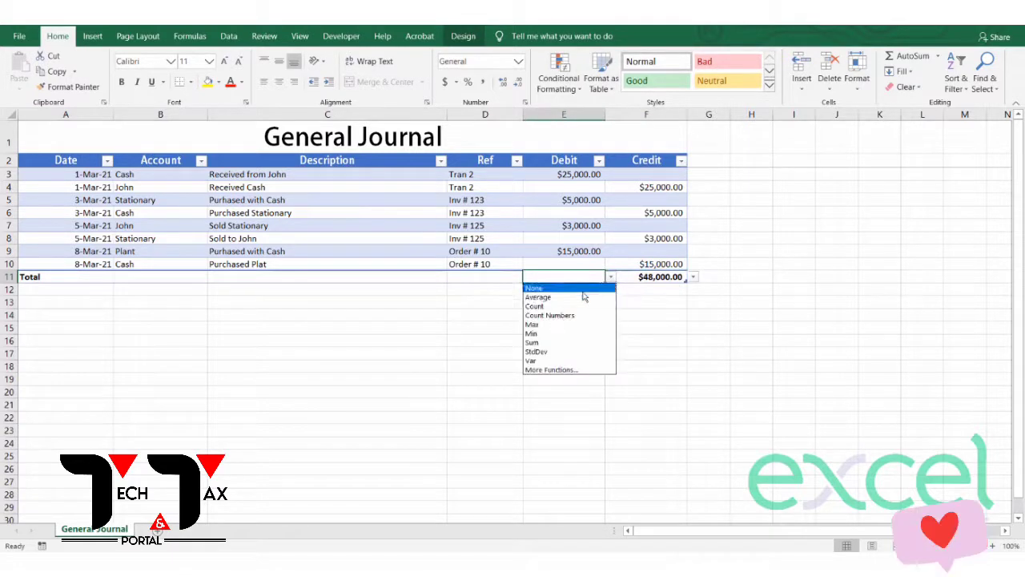
click(532, 342)
click(595, 327)
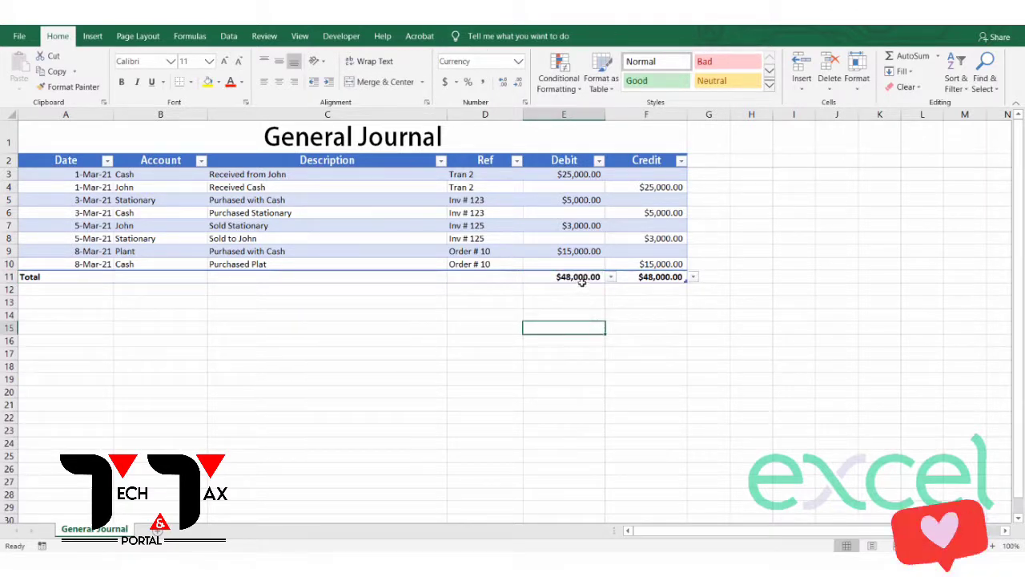
click(652, 305)
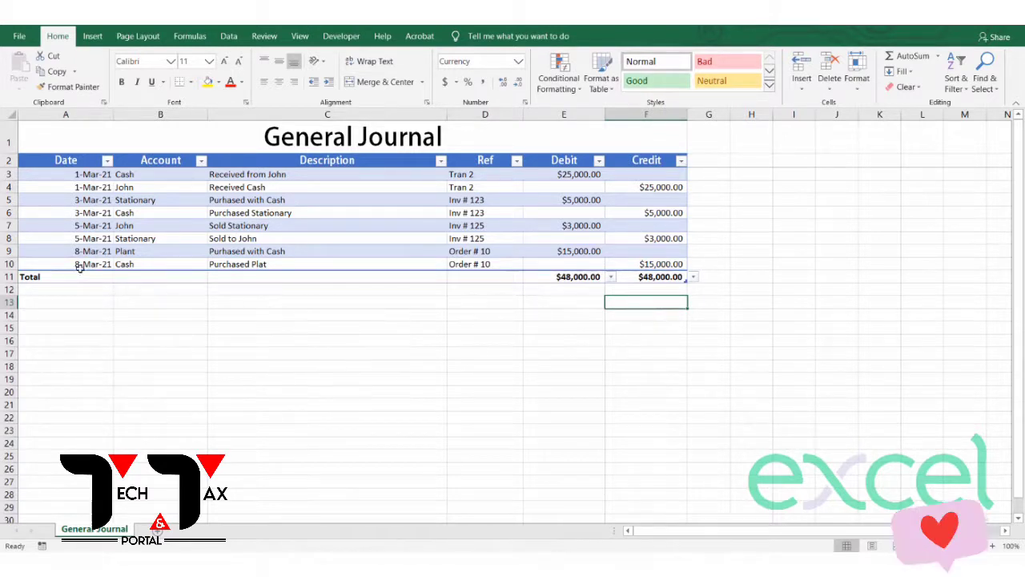
Insert a blank row above the table's total row, and undo the insertion
click(9, 277)
right_click(9, 276)
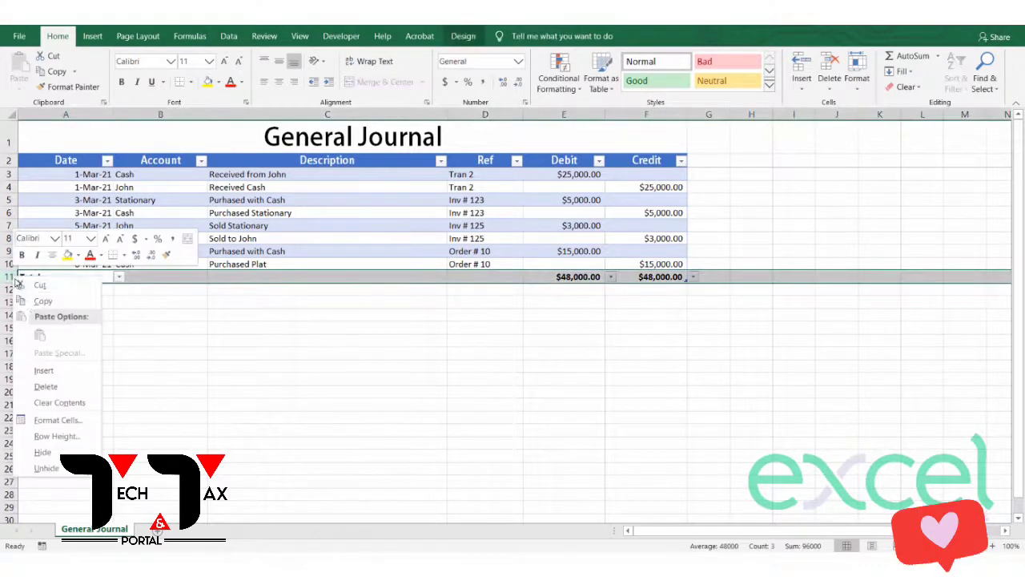
click(66, 373)
click(164, 328)
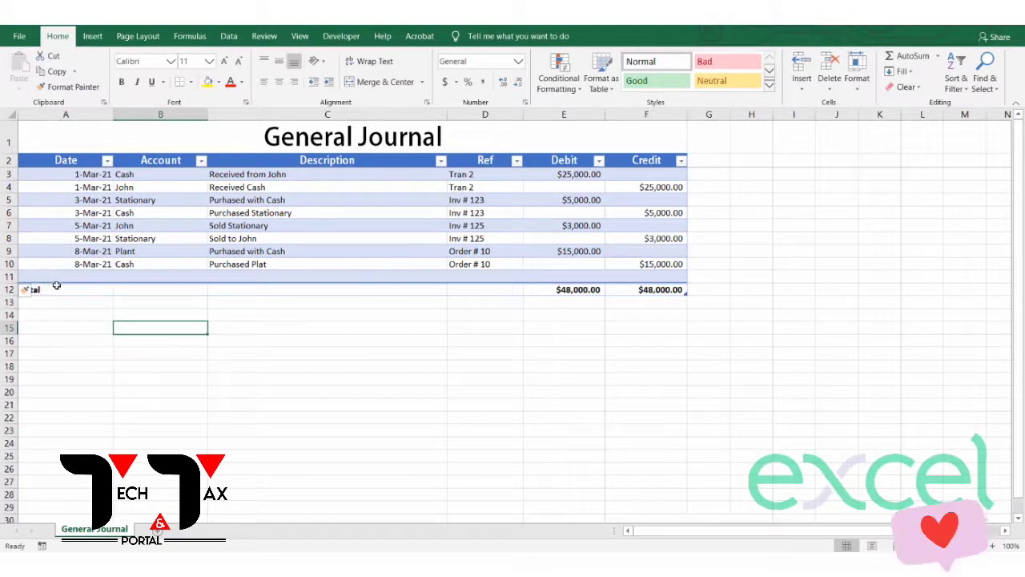
key(ctrl+z)
Turn off the total row of the General Journal table
click(76, 251)
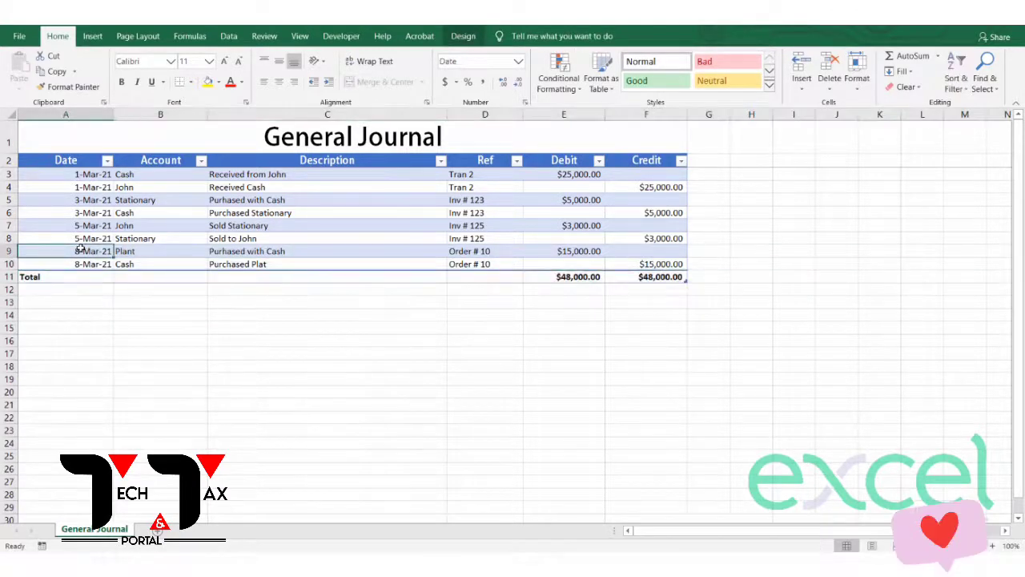
click(465, 36)
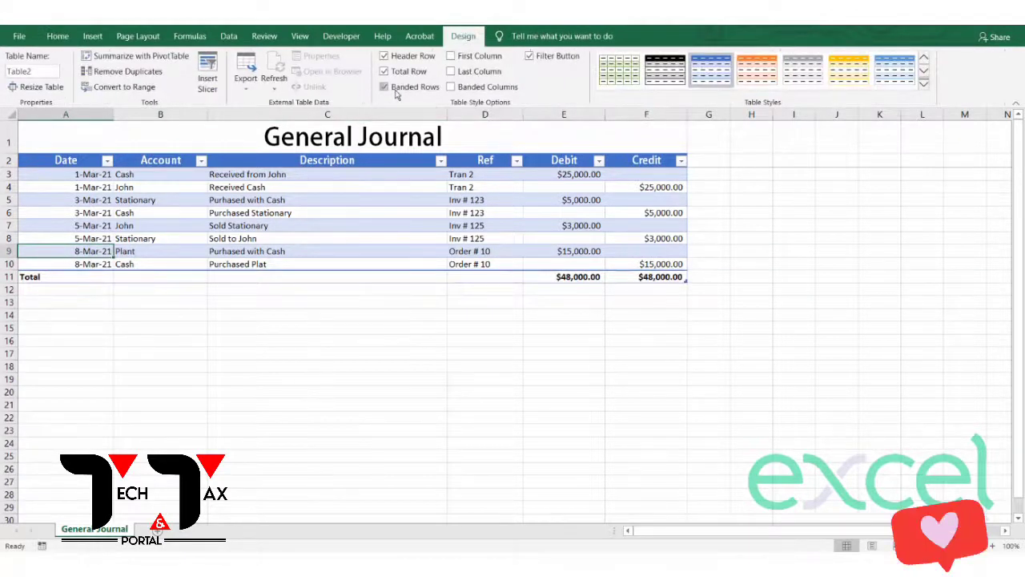
click(383, 72)
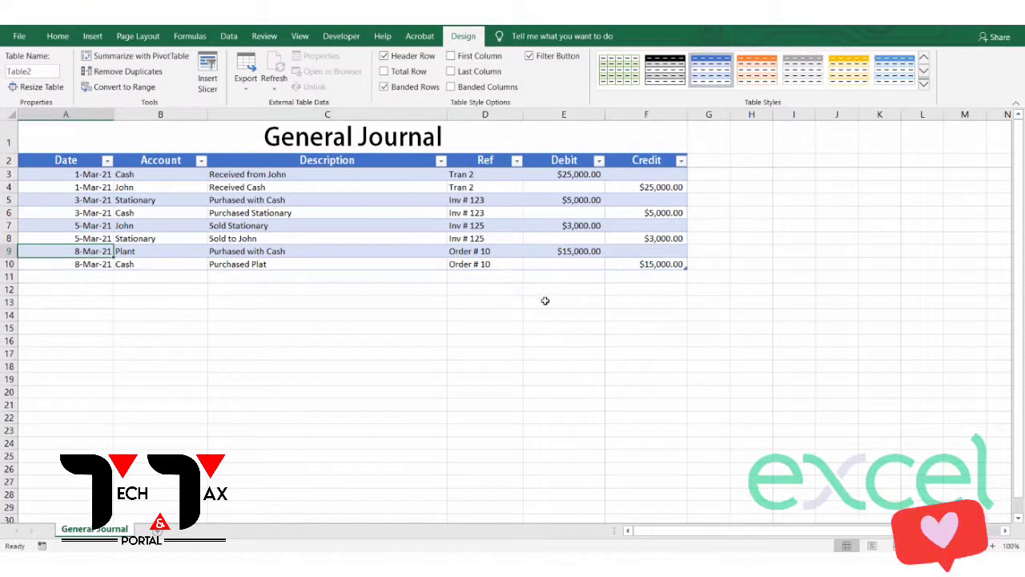
click(563, 298)
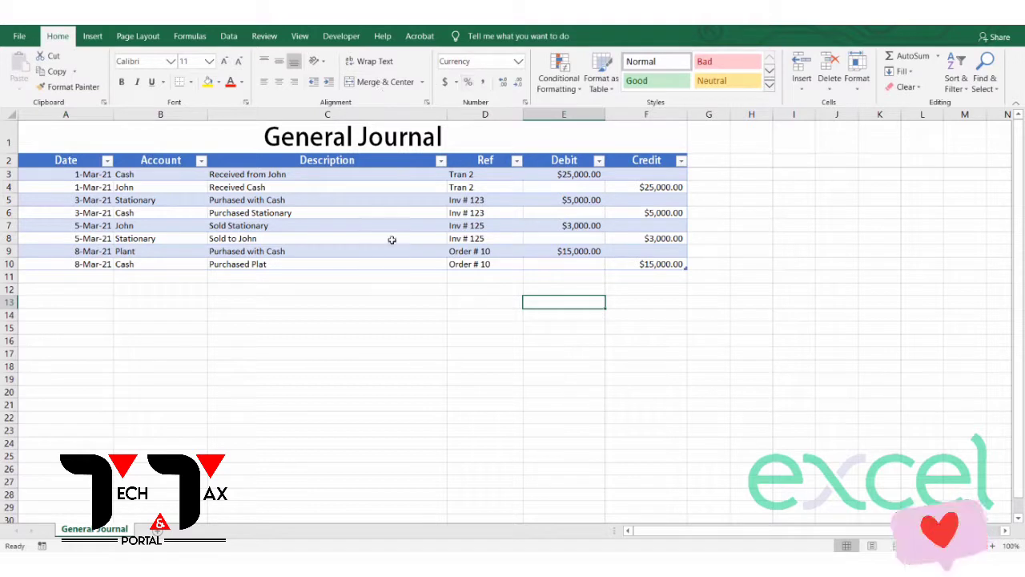
Rename the journal table as General_Table
click(285, 202)
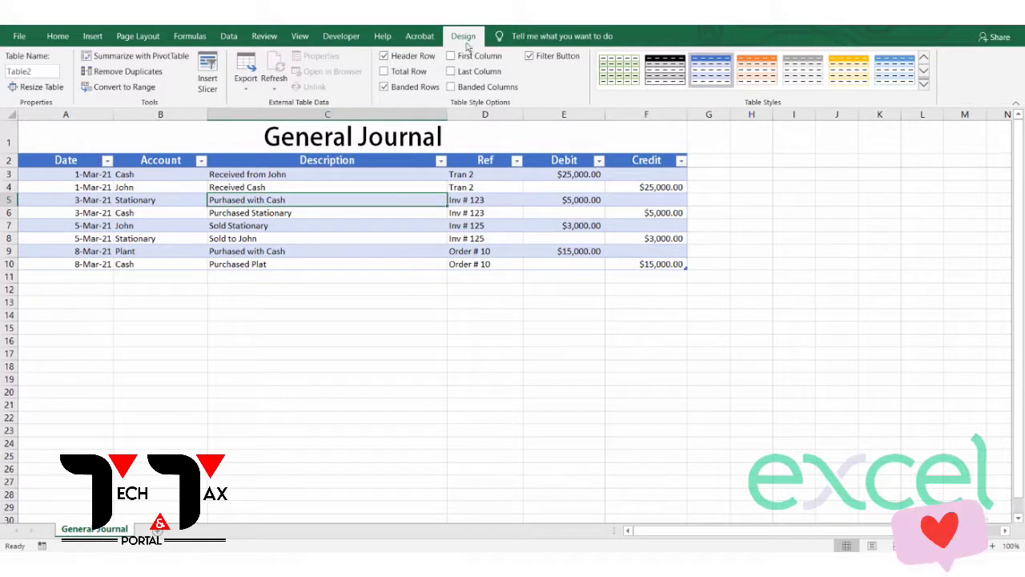
click(813, 255)
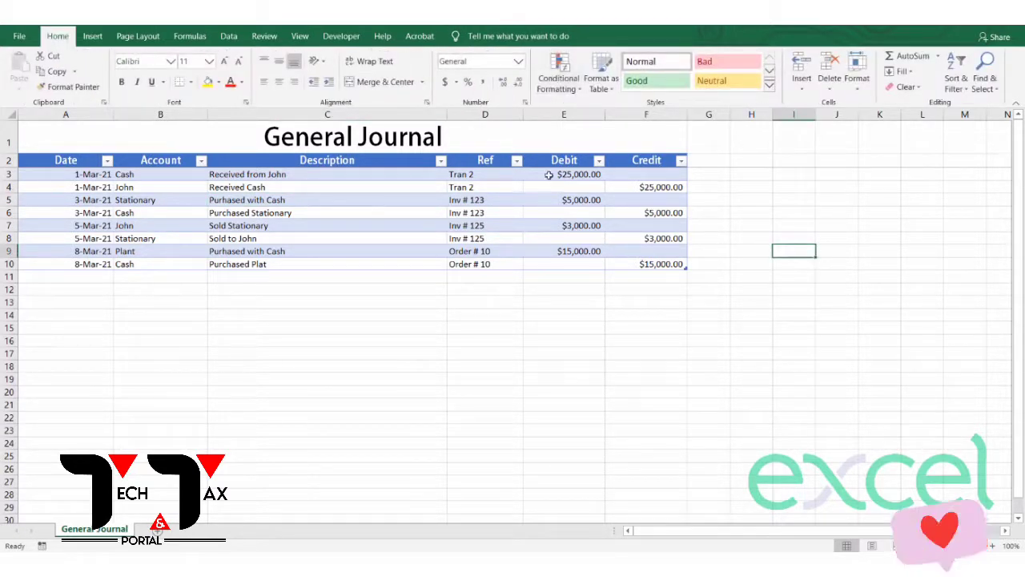
click(373, 195)
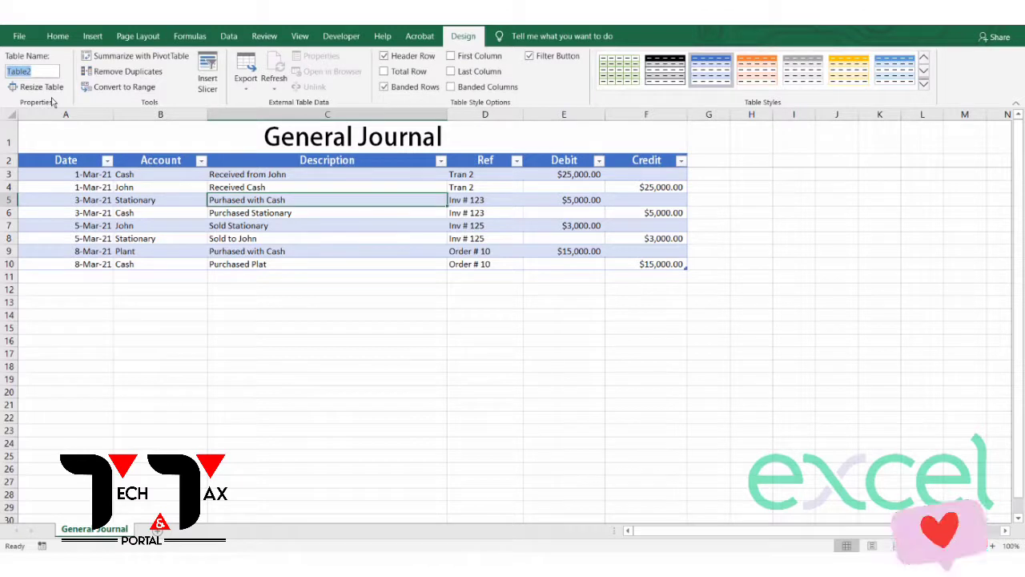
text(General_T)
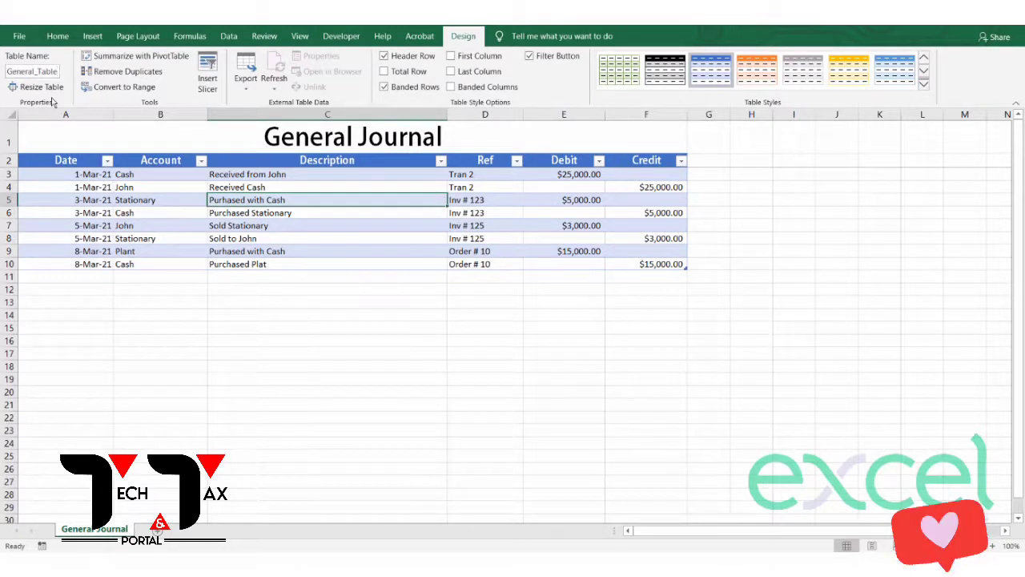
click(177, 211)
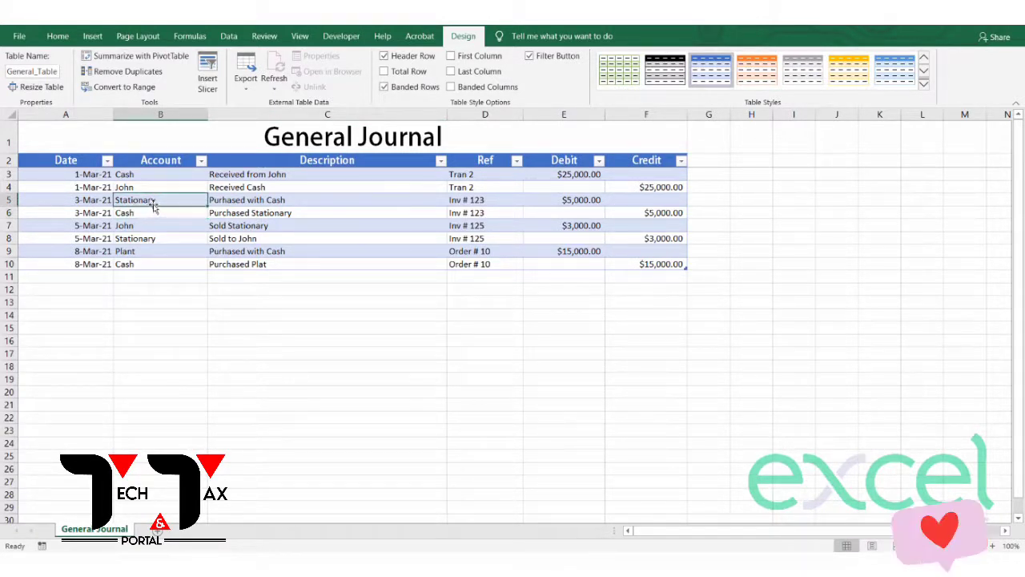
Create a PivotTable from General_Table on a new worksheet
click(93, 37)
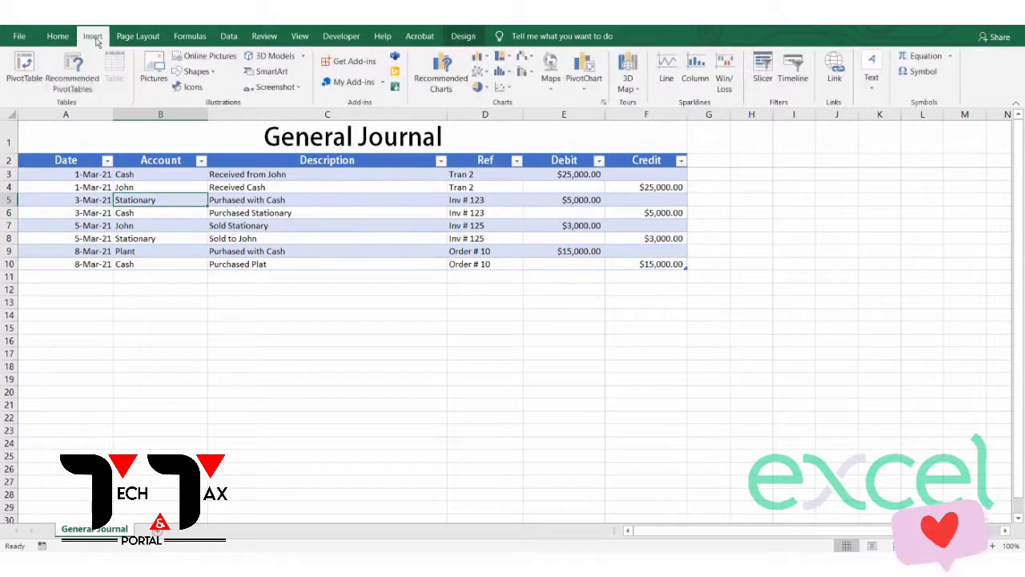
click(30, 89)
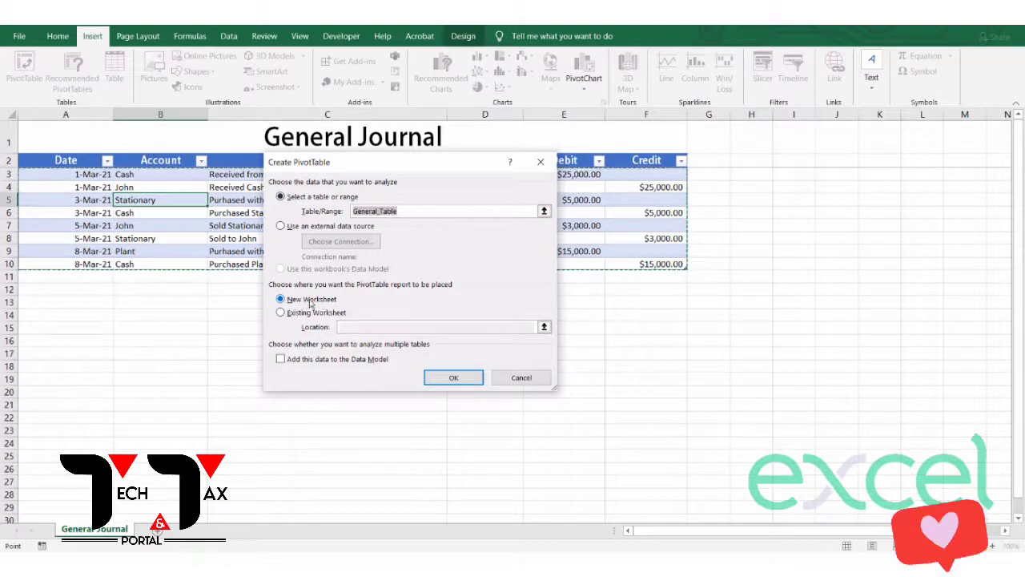
click(436, 380)
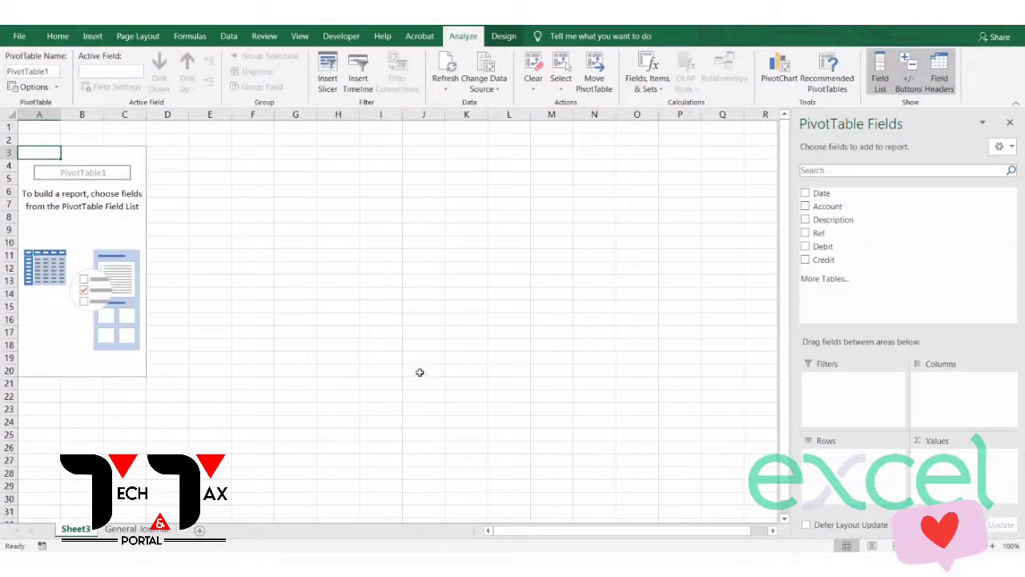
Rename the new PivotTable sheet as Ledger
double_click(88, 531)
text(Ledger)
key(Return)
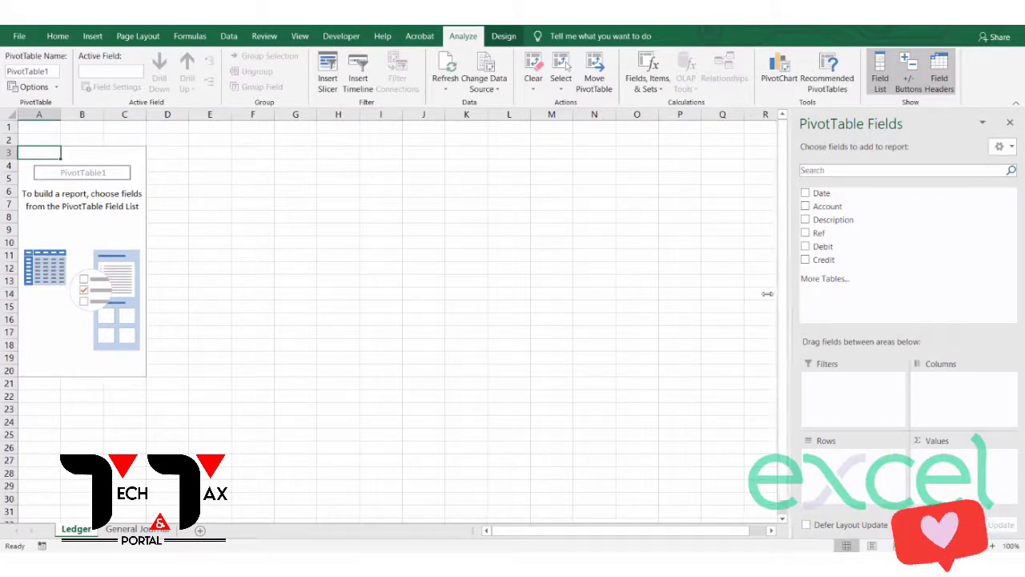
Add Date, Account, Description and Ref as PivotTable rows, with Debit and Credit as summed values
drag(767, 294, 742, 294)
click(781, 195)
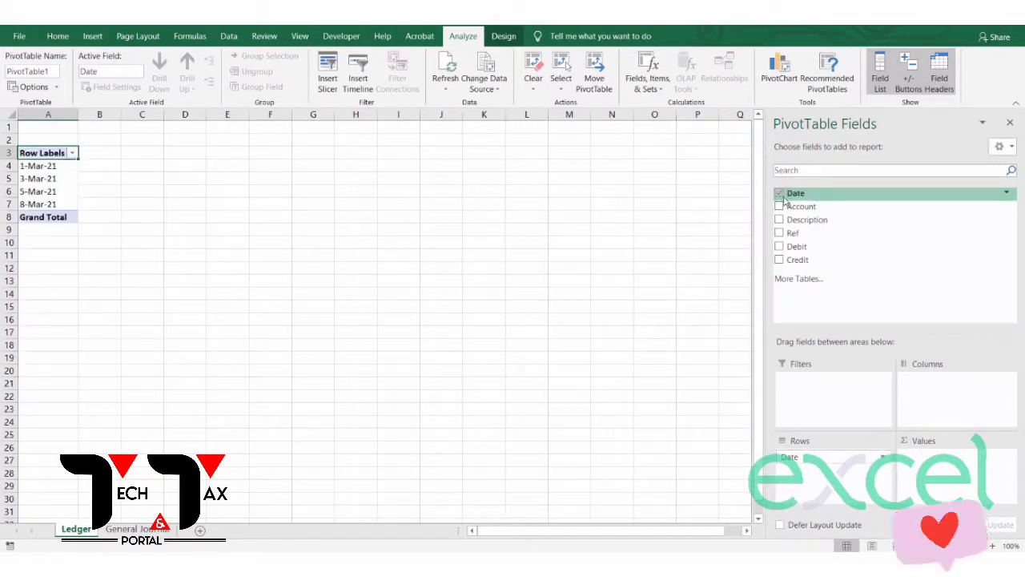
click(781, 213)
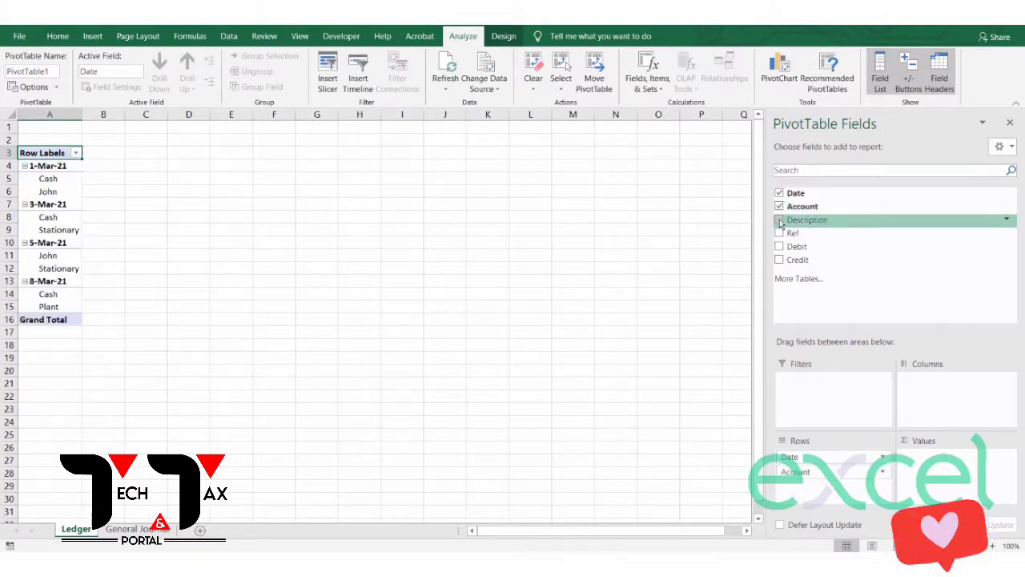
click(780, 221)
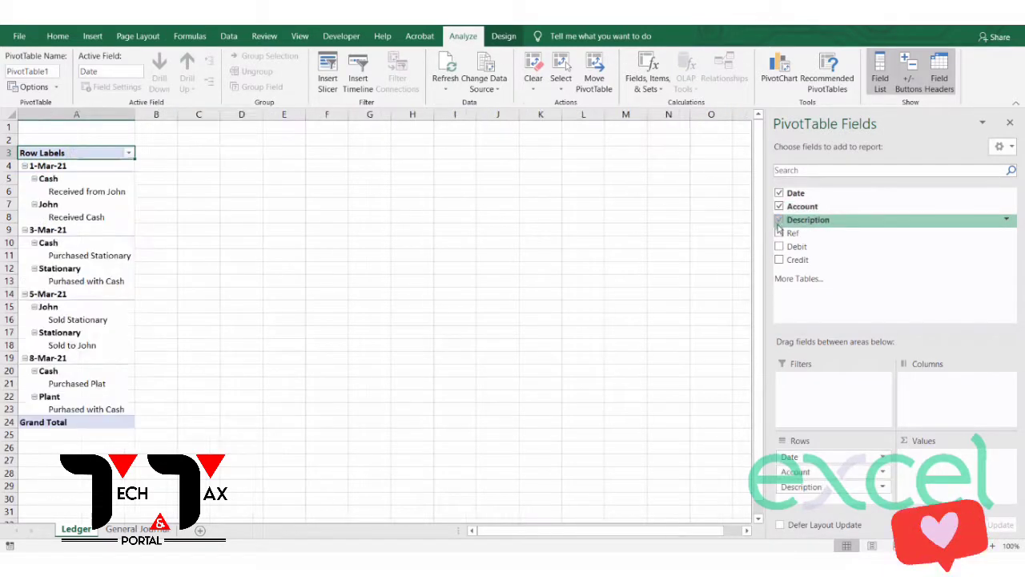
click(779, 233)
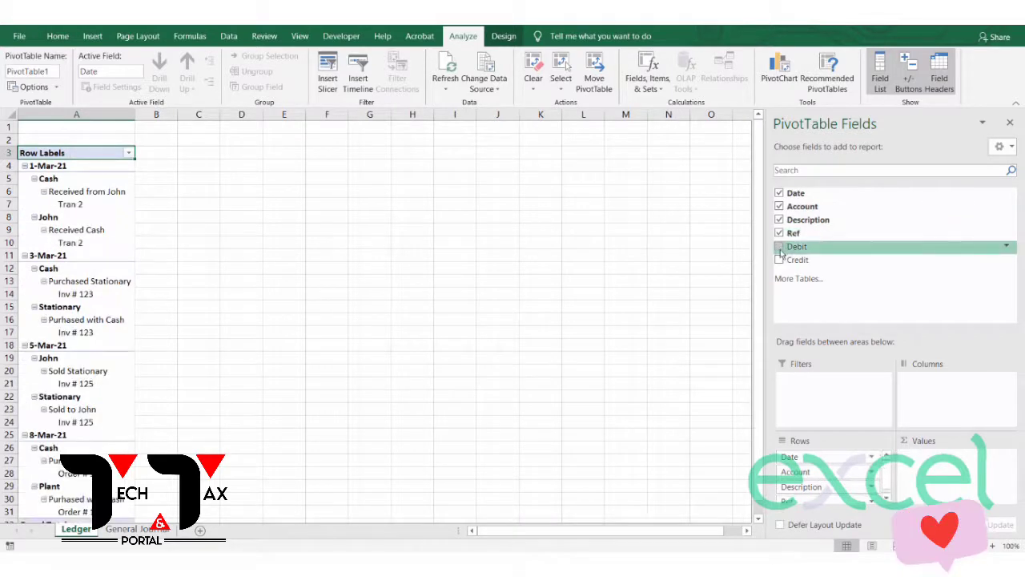
click(779, 246)
click(779, 260)
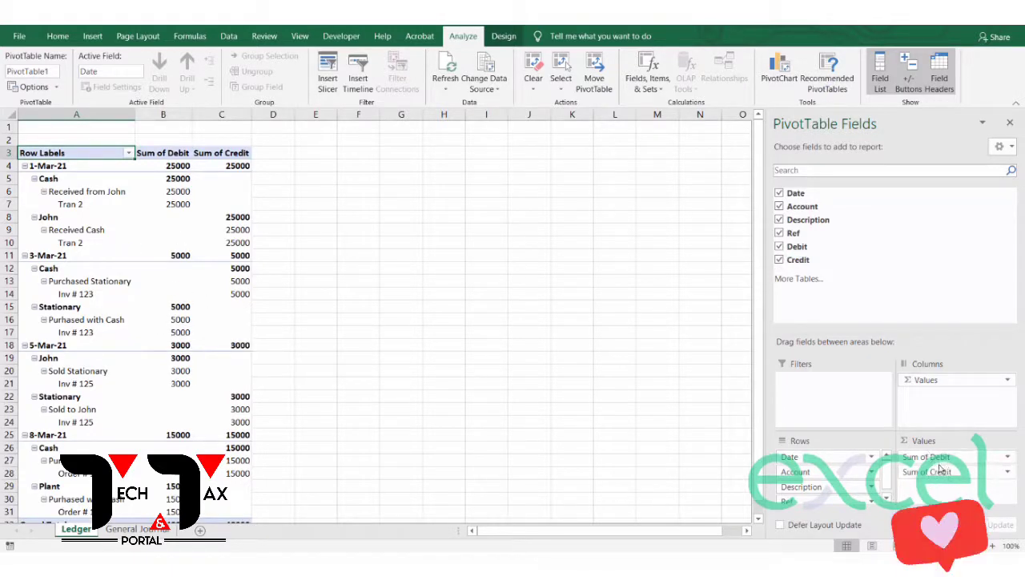
Change the Ledger PivotTable's report layout to tabular form
click(198, 207)
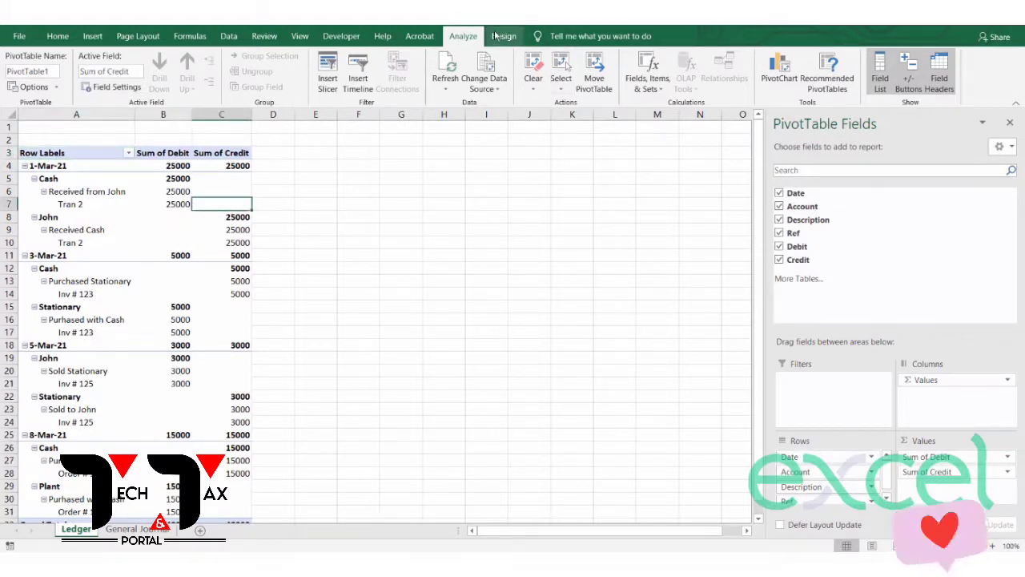
click(113, 191)
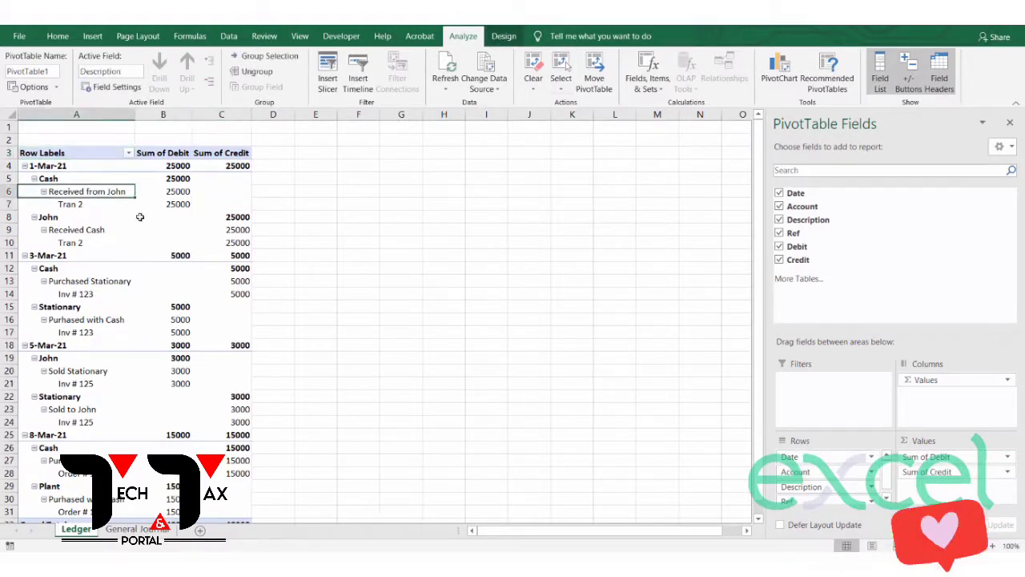
click(506, 36)
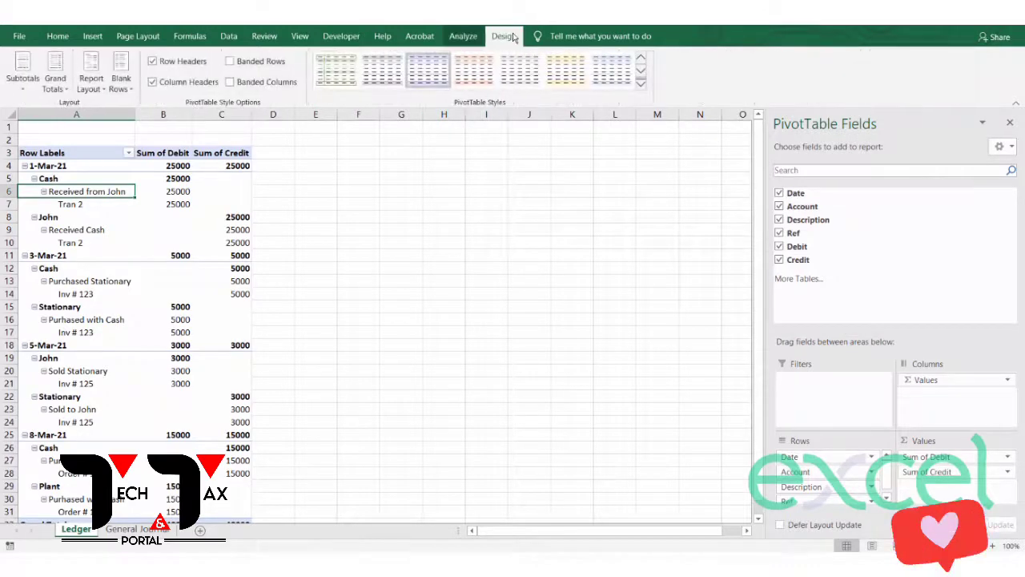
click(91, 81)
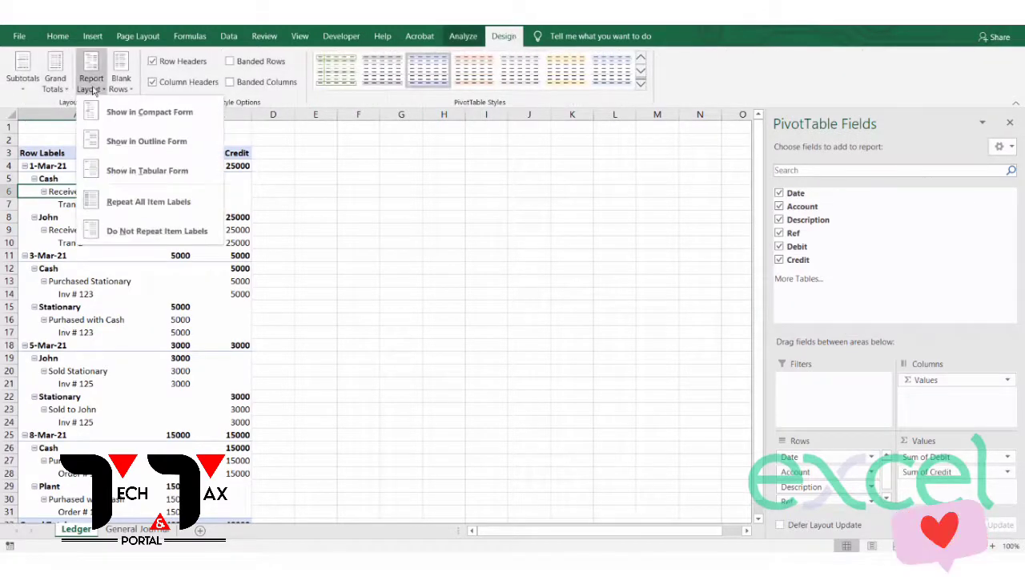
click(135, 172)
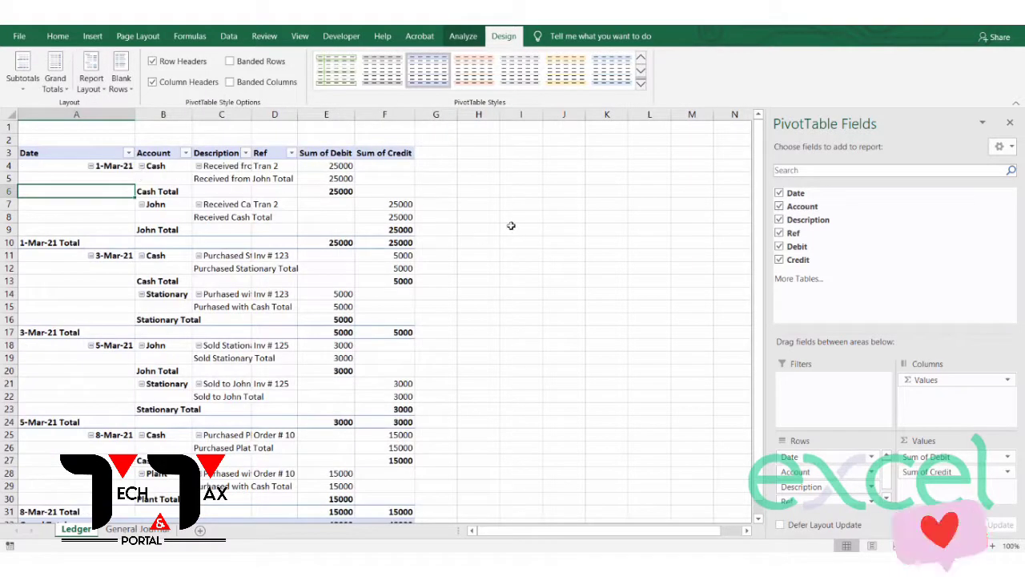
scroll(511, 226, down, 1)
scroll(453, 217, up, 1)
Move Account above Date in the PivotTable rows and set the Date field's subtotals to None
drag(815, 333, 817, 253)
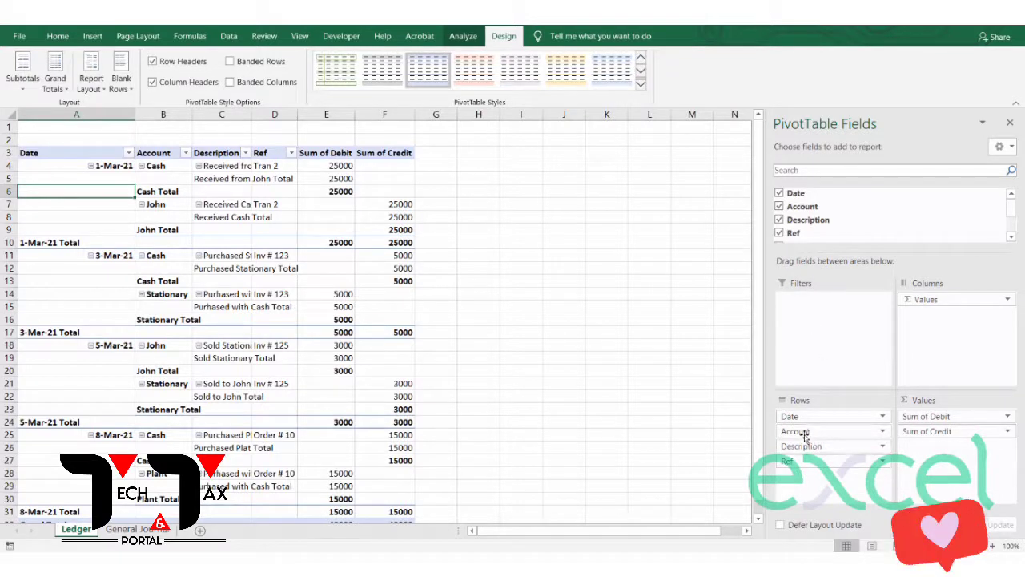
drag(804, 434, 823, 413)
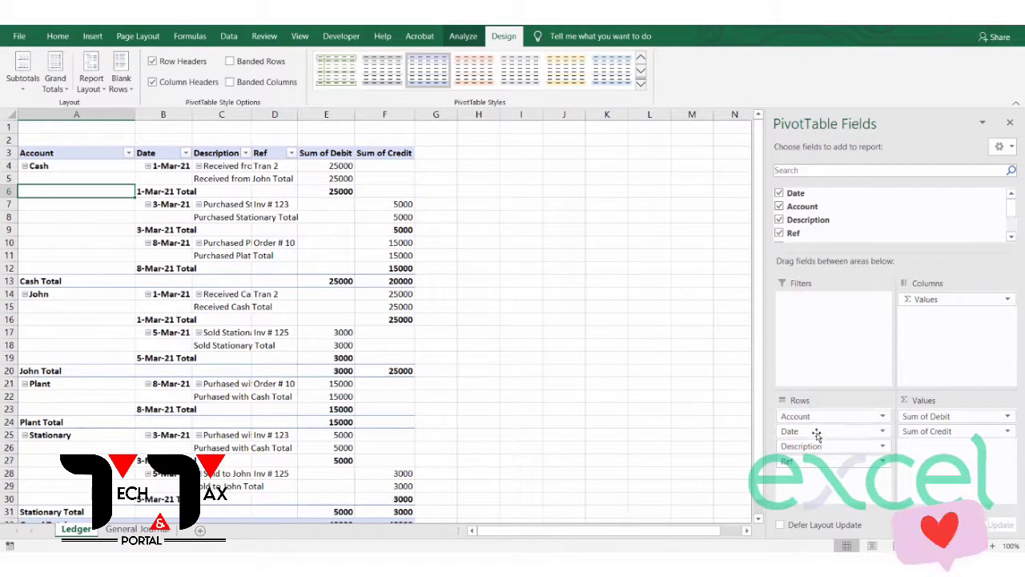
click(816, 434)
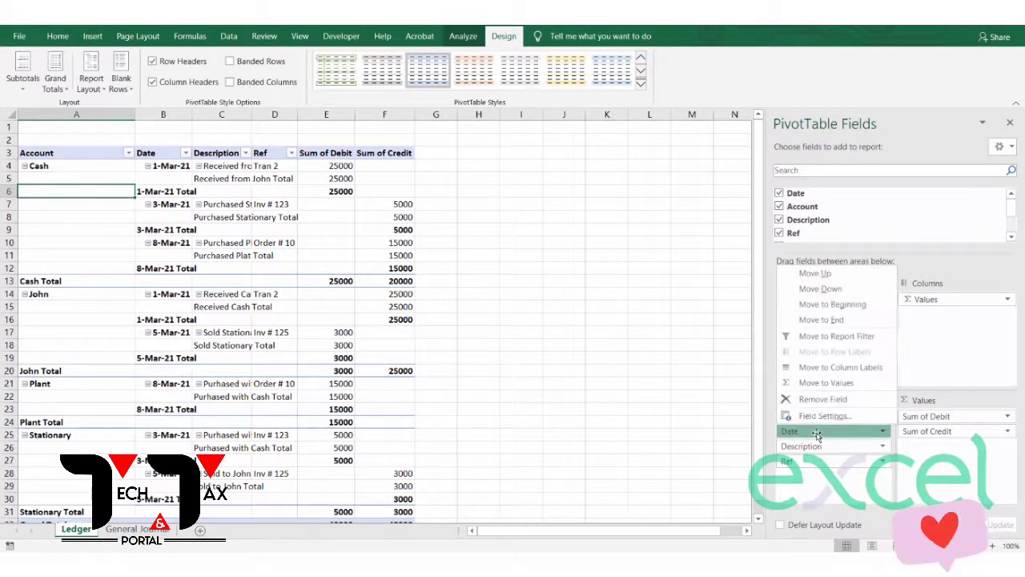
click(818, 417)
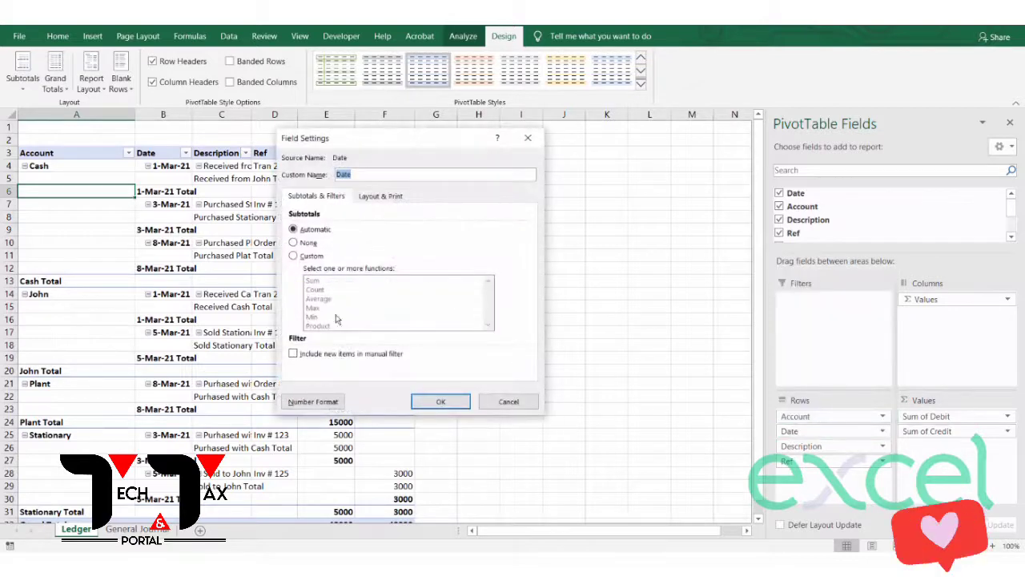
click(293, 242)
click(440, 402)
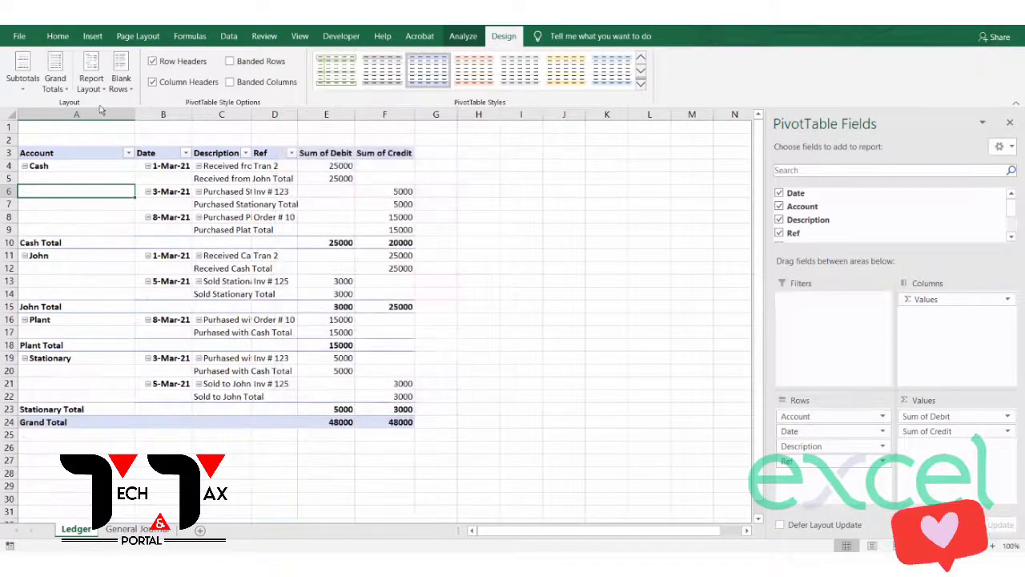
Set the subtotals of the Description and Ref row fields to None
click(809, 446)
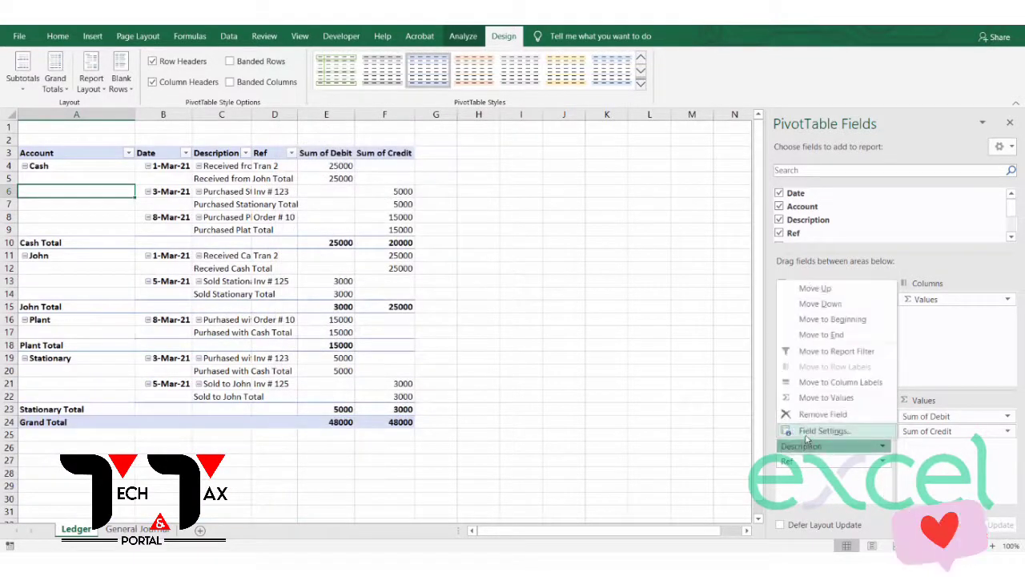
click(818, 429)
click(293, 243)
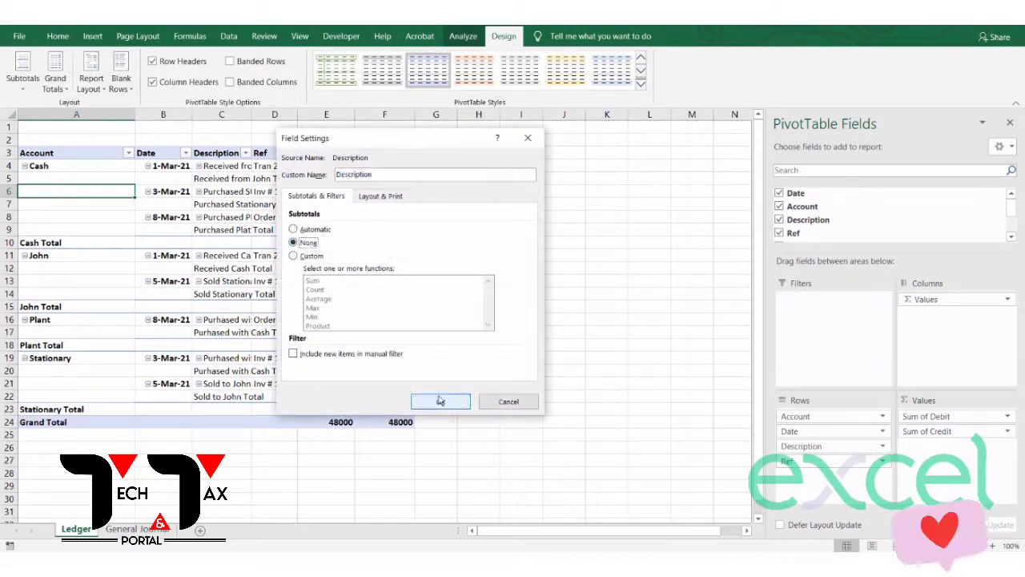
click(441, 403)
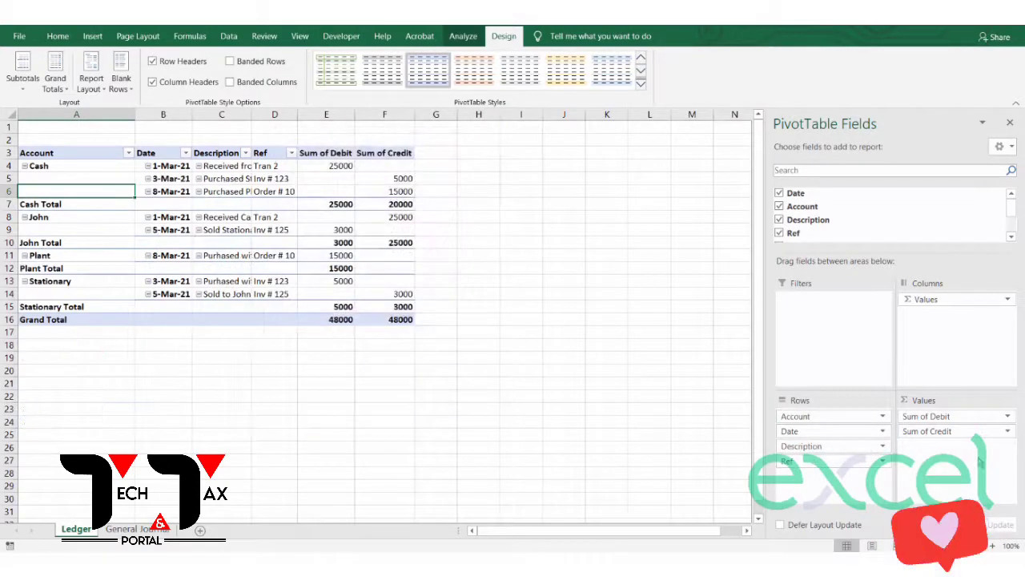
click(884, 464)
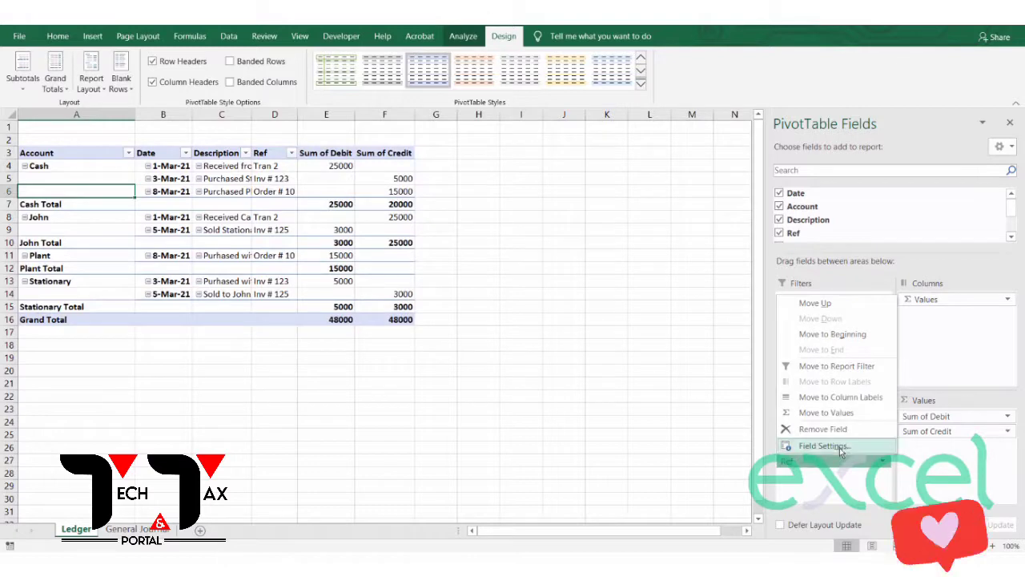
click(818, 508)
click(293, 242)
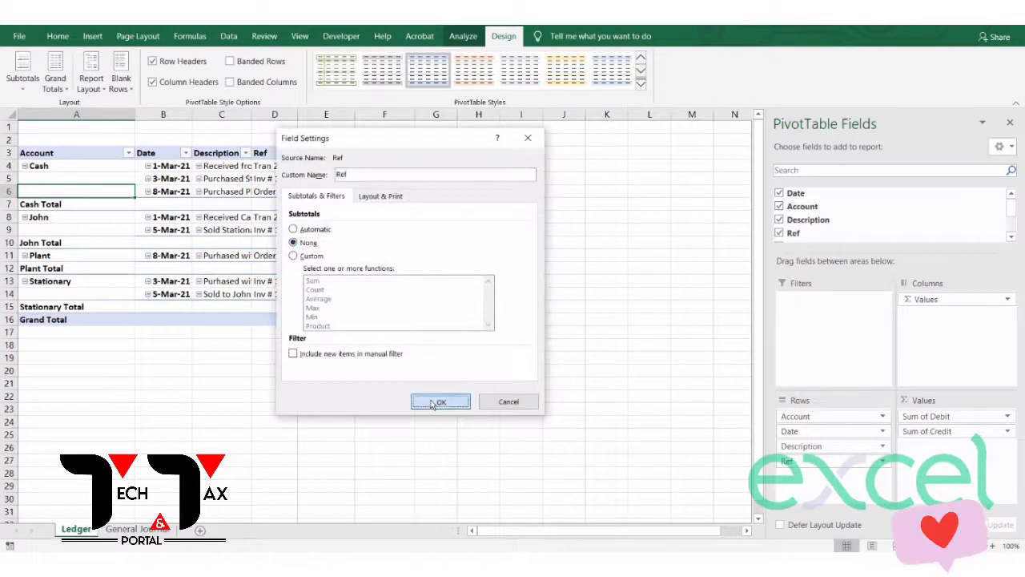
click(441, 402)
Check the subtotal settings of the Account field
click(883, 416)
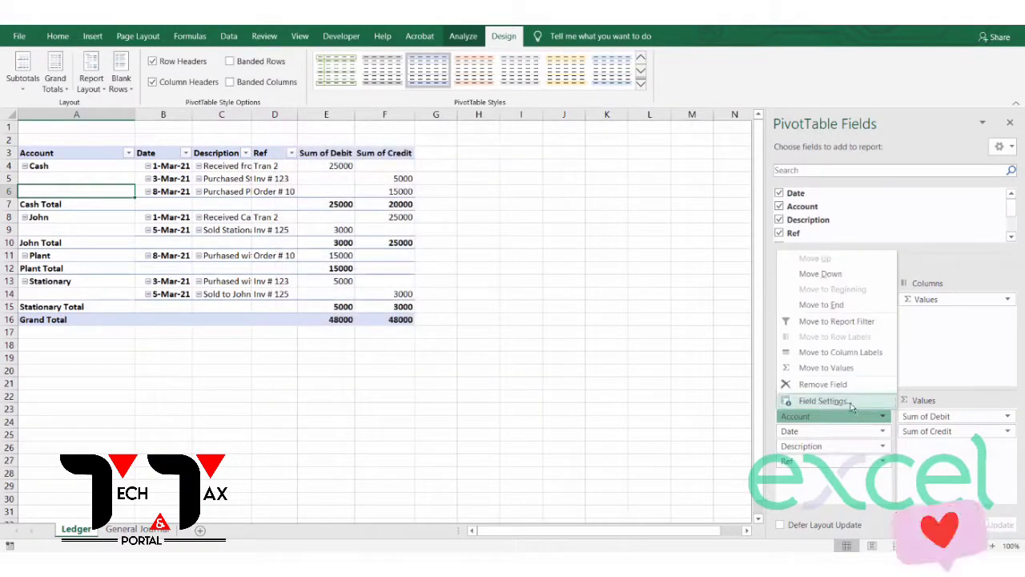
click(851, 403)
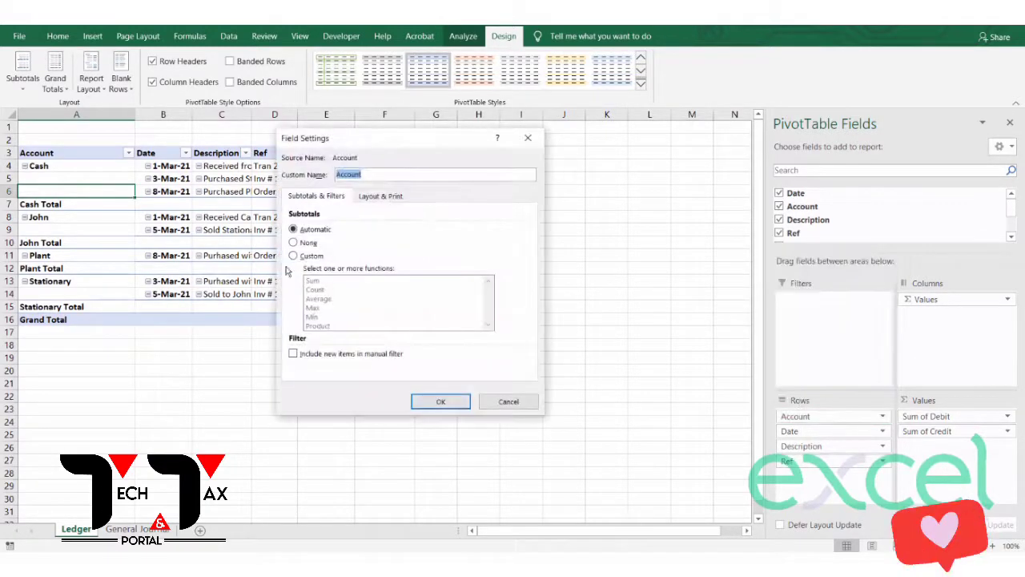
click(441, 401)
Widen the Account, Date and Description columns of the Ledger so their contents fit
click(275, 432)
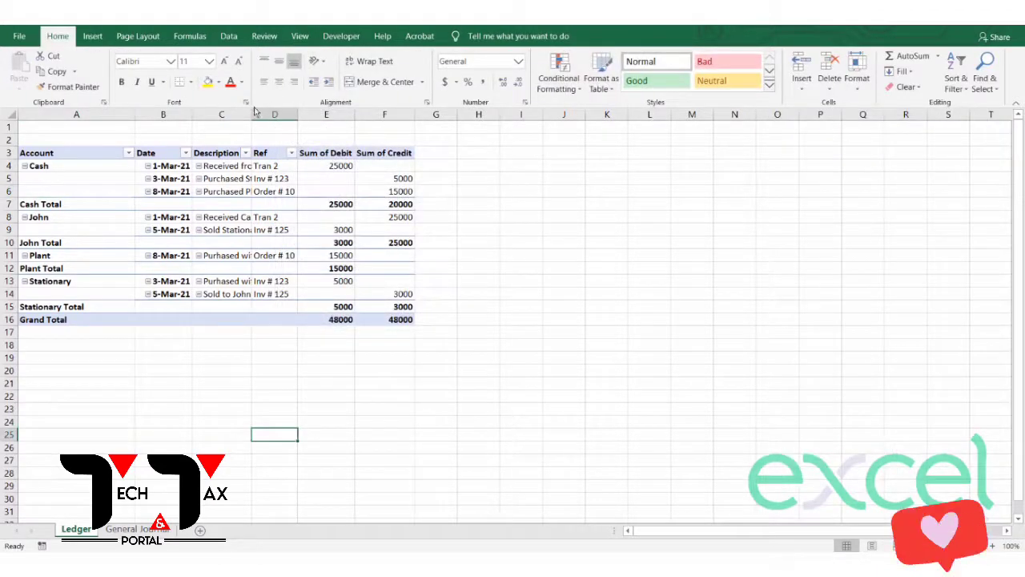
drag(252, 115, 336, 115)
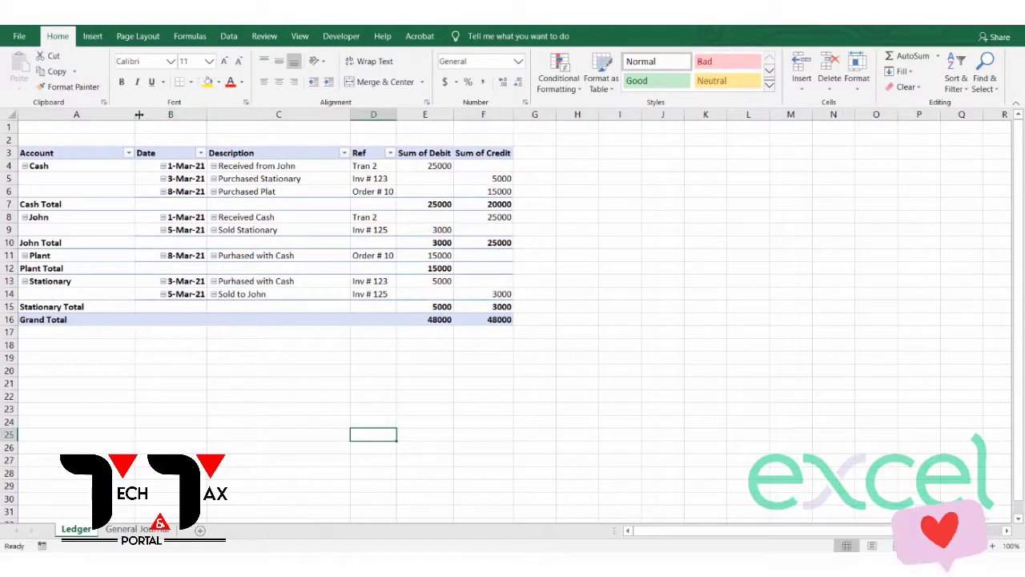
drag(135, 115, 148, 115)
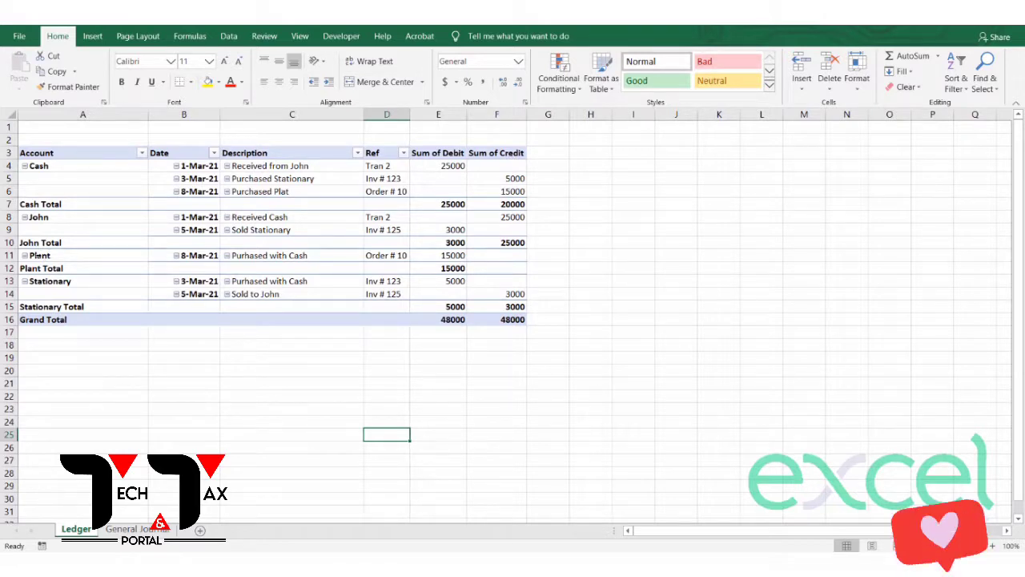
click(39, 255)
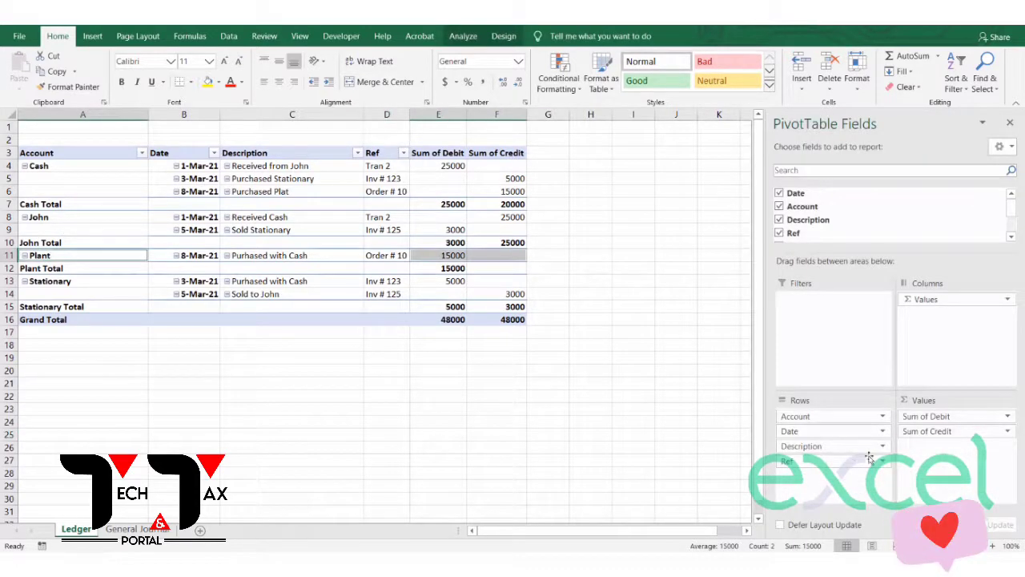
click(881, 417)
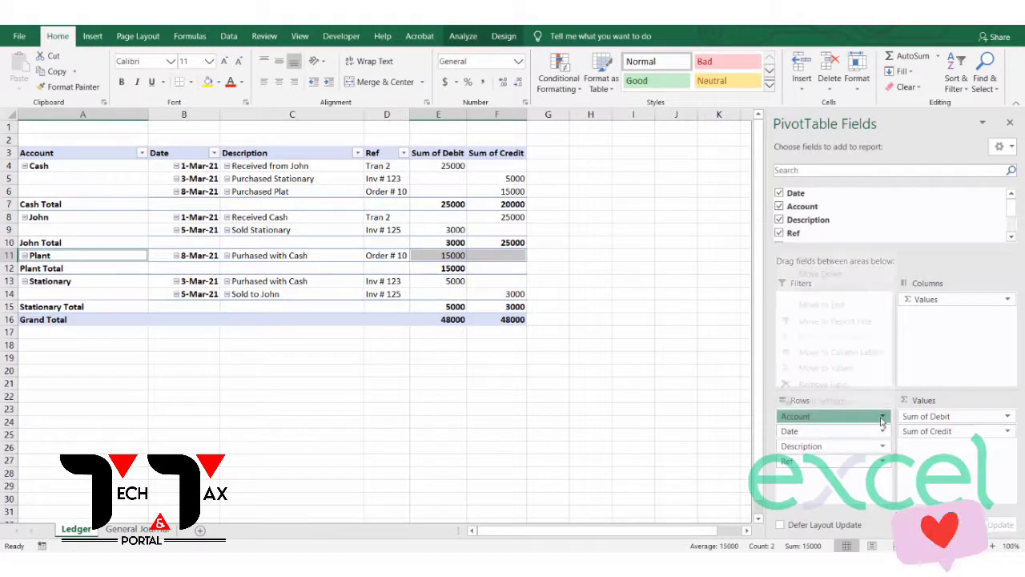
click(374, 230)
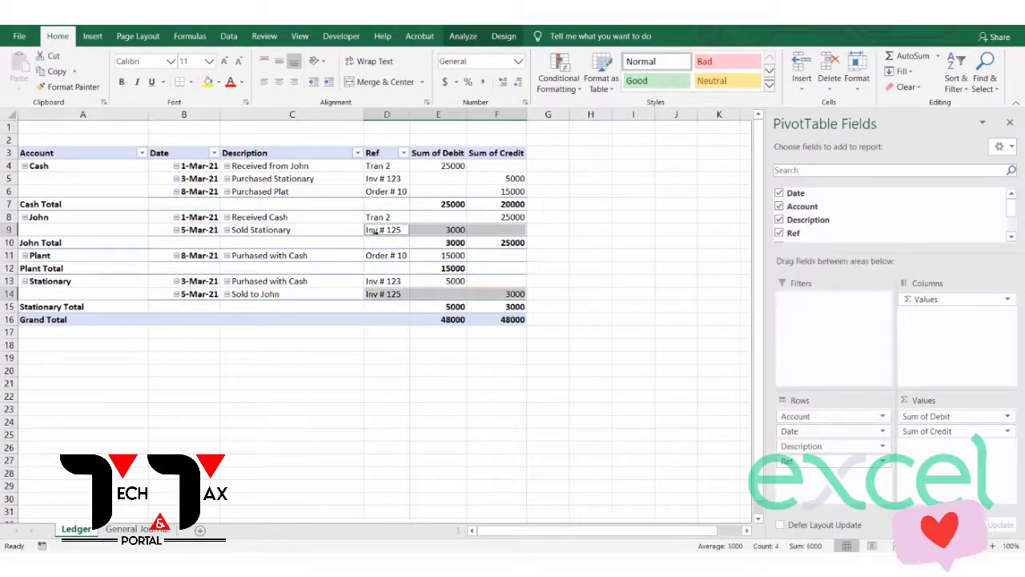
click(503, 420)
click(676, 203)
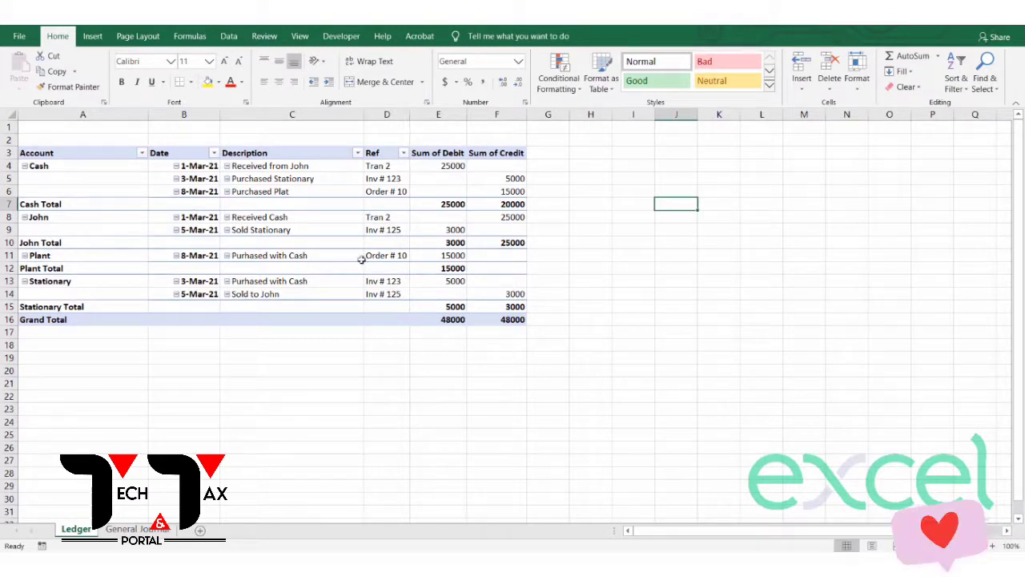
Set the Account field's layout to insert a blank line after each item label
click(279, 225)
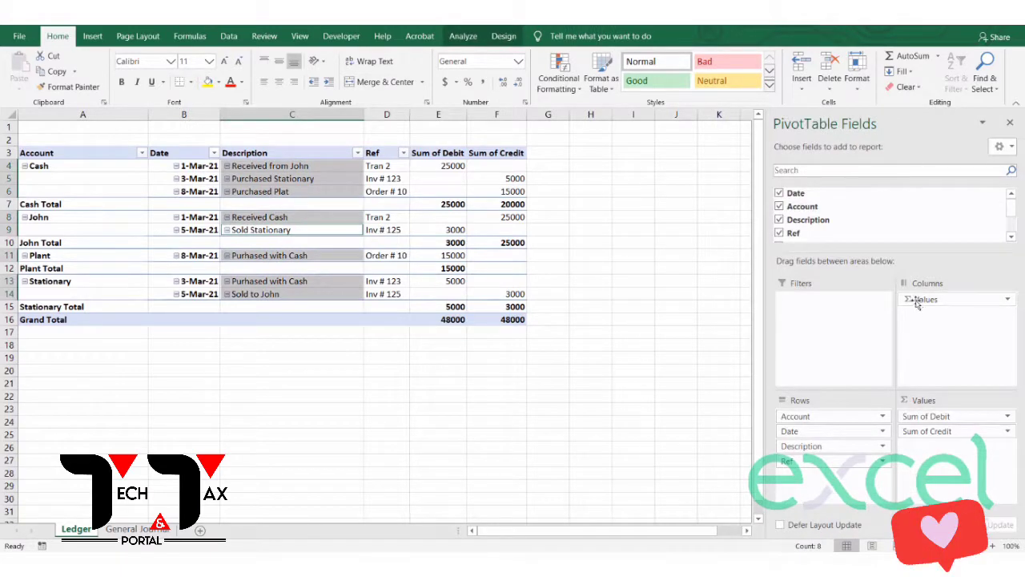
click(883, 418)
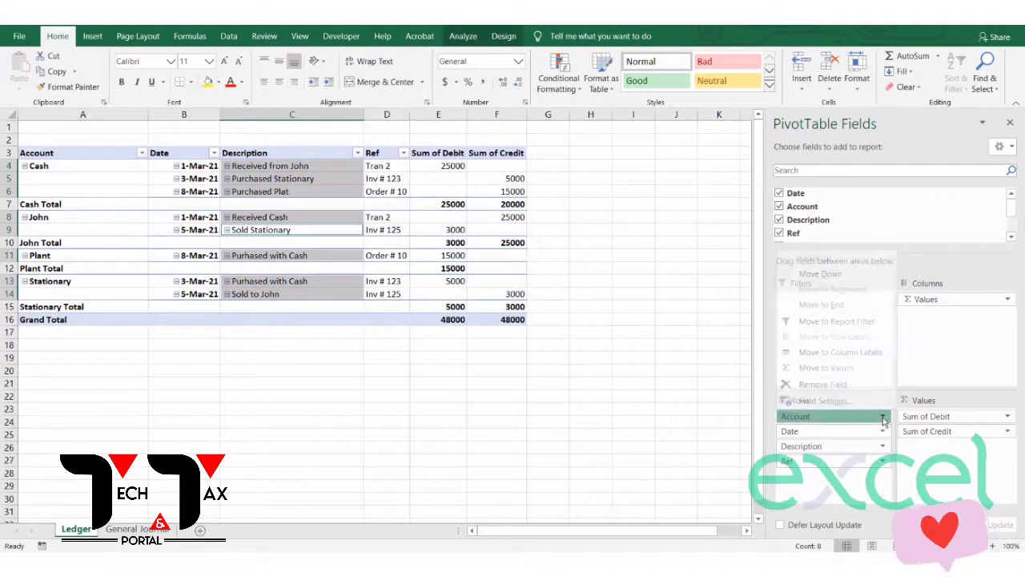
click(837, 401)
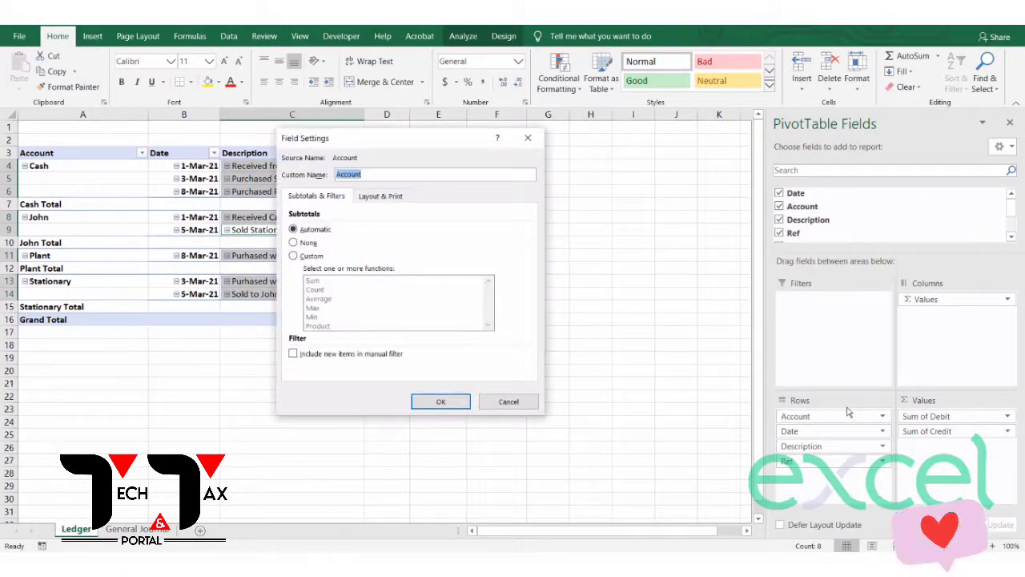
click(379, 196)
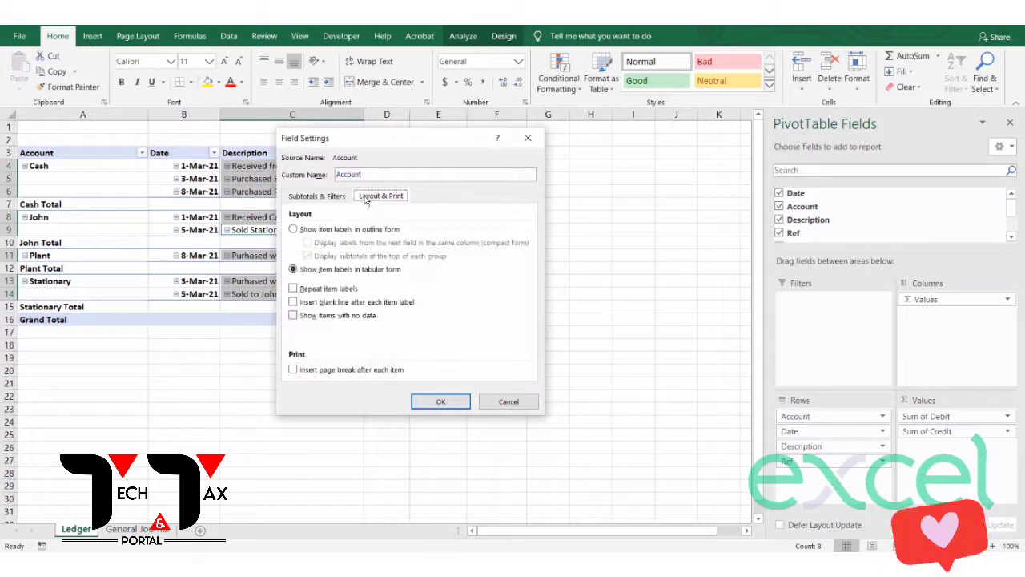
click(293, 303)
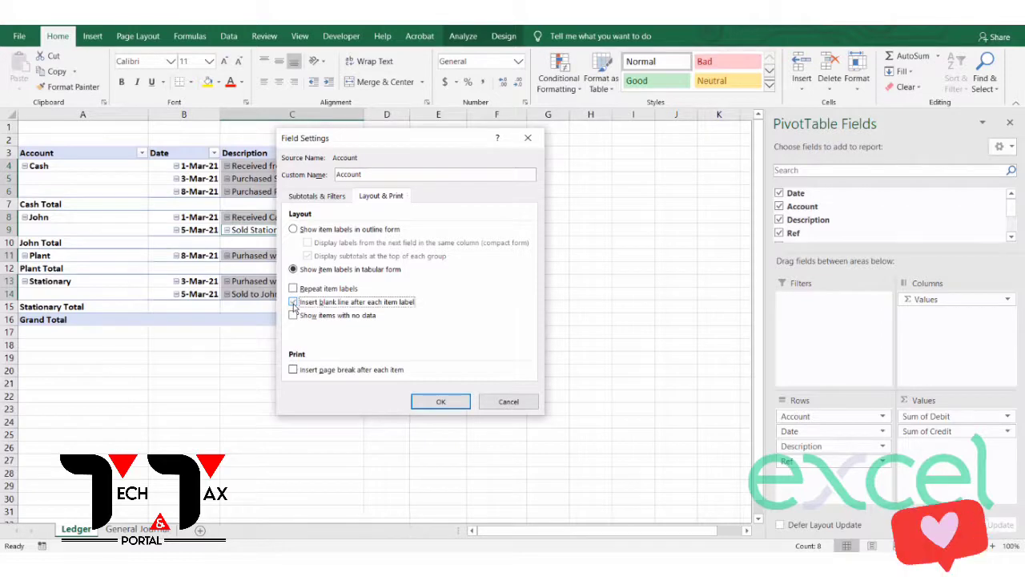
click(437, 402)
click(419, 407)
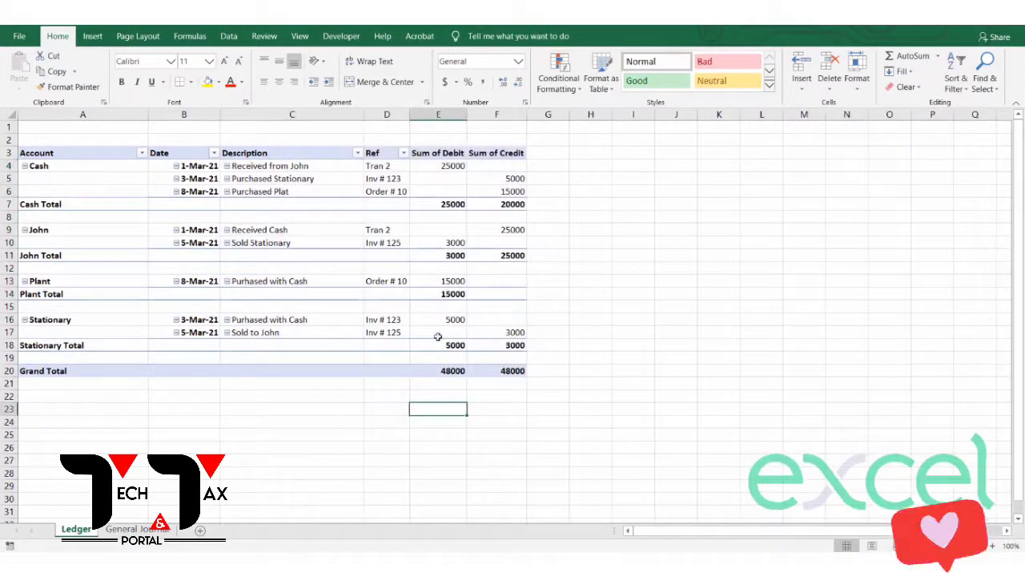
Set the Ledger PivotTable's report layout to repeat all item labels
click(297, 245)
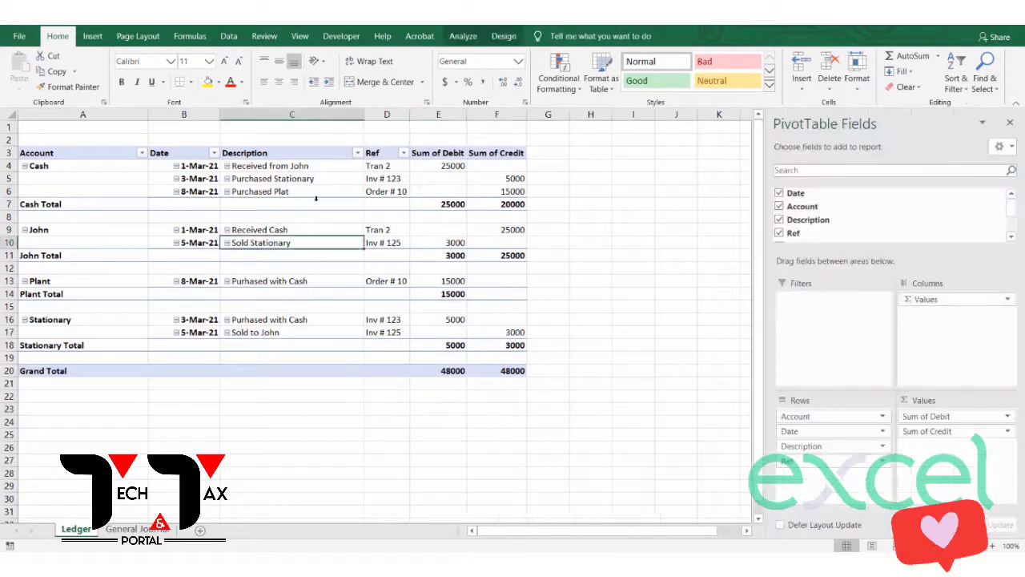
click(461, 36)
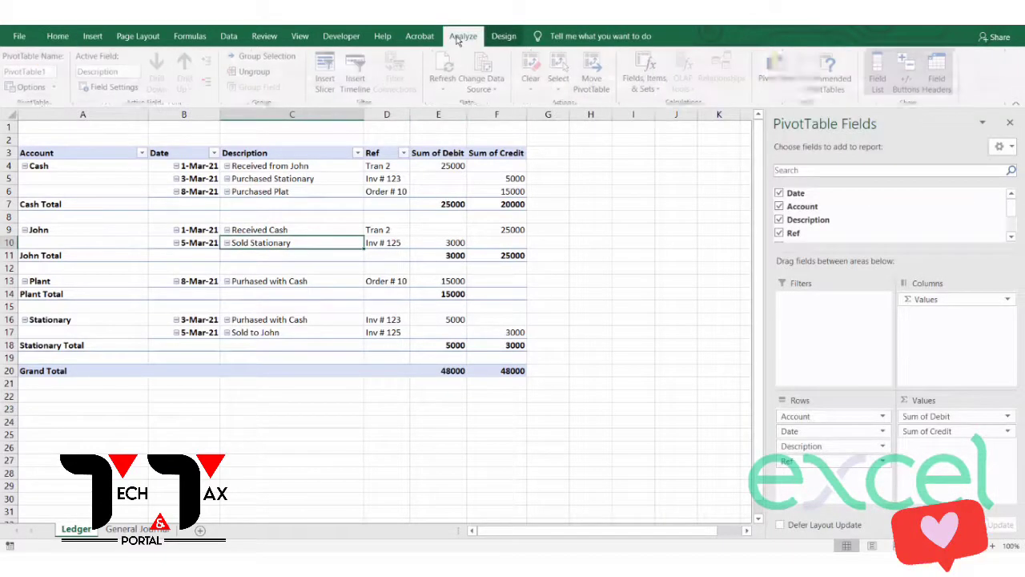
click(500, 37)
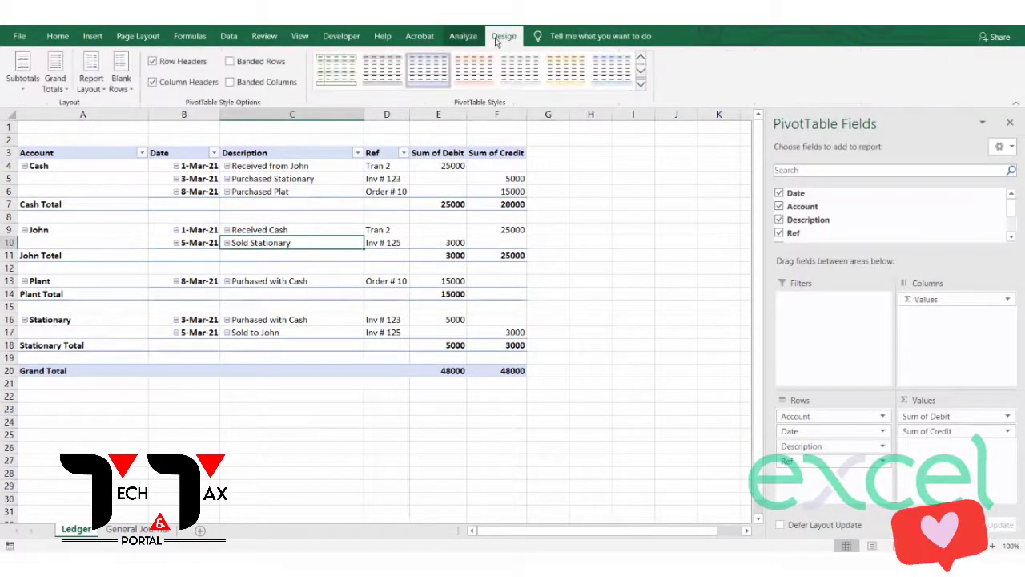
click(97, 88)
click(133, 205)
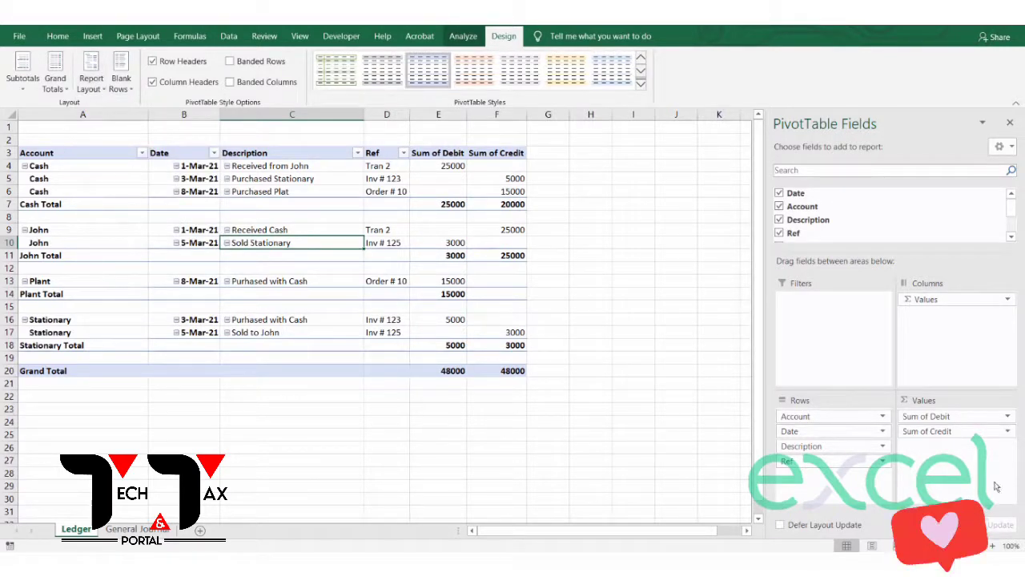
Turn off repeated item labels in the Account field's layout settings
click(882, 415)
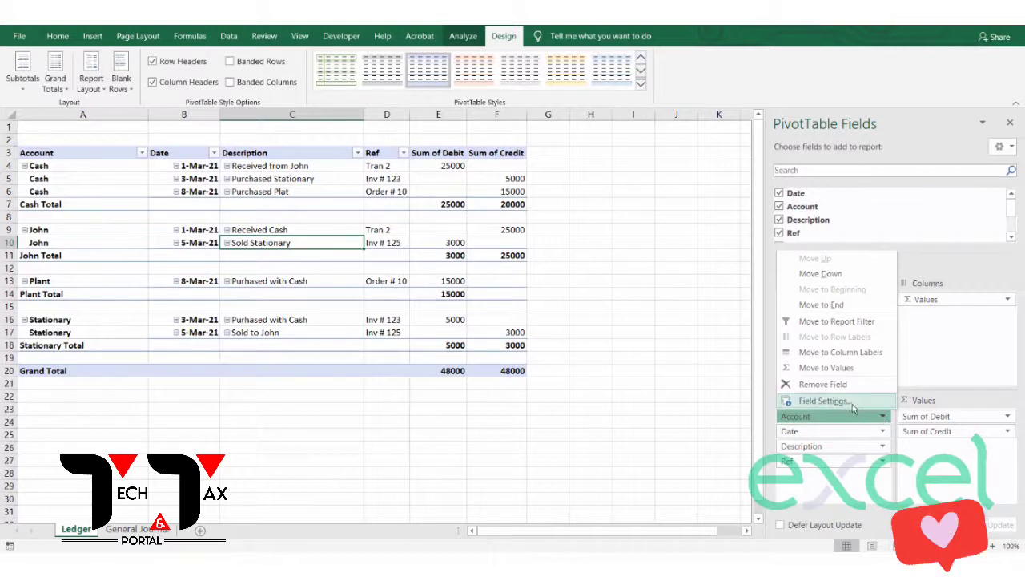
click(823, 400)
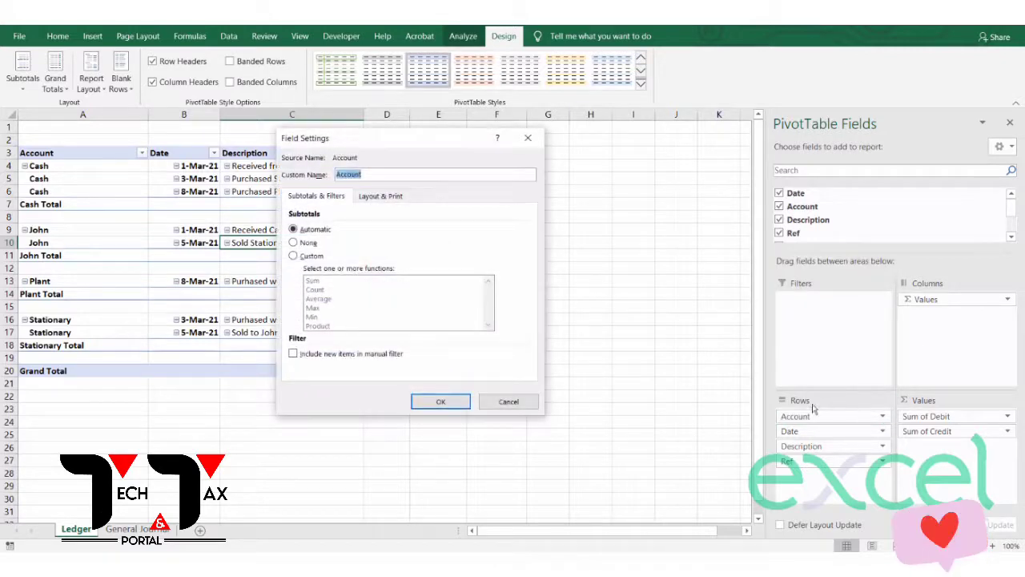
click(373, 200)
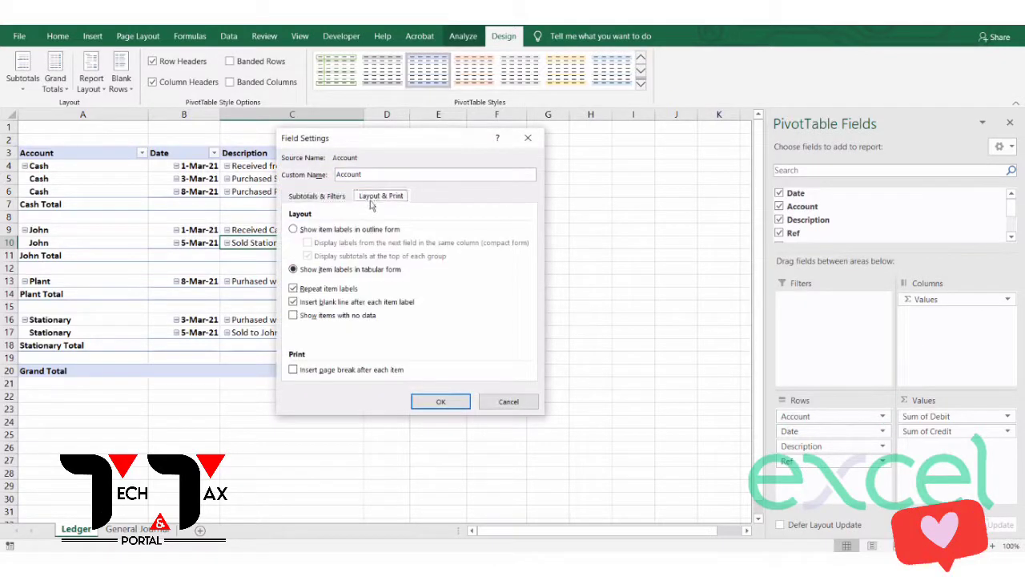
click(296, 289)
click(429, 403)
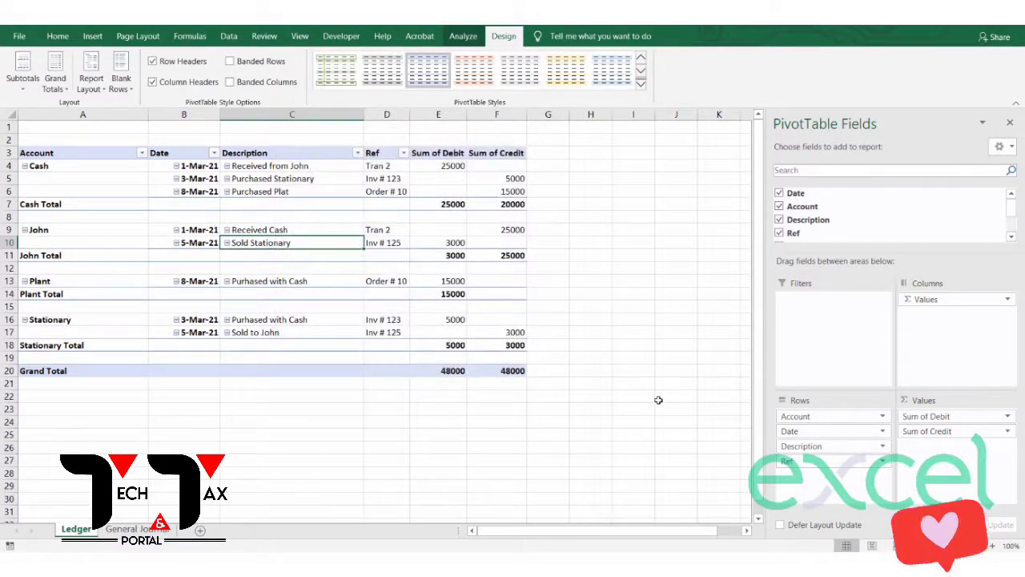
Format the Sum of Debit values in the Ledger PivotTable as Currency with the $ symbol and two decimal places
drag(434, 169, 505, 380)
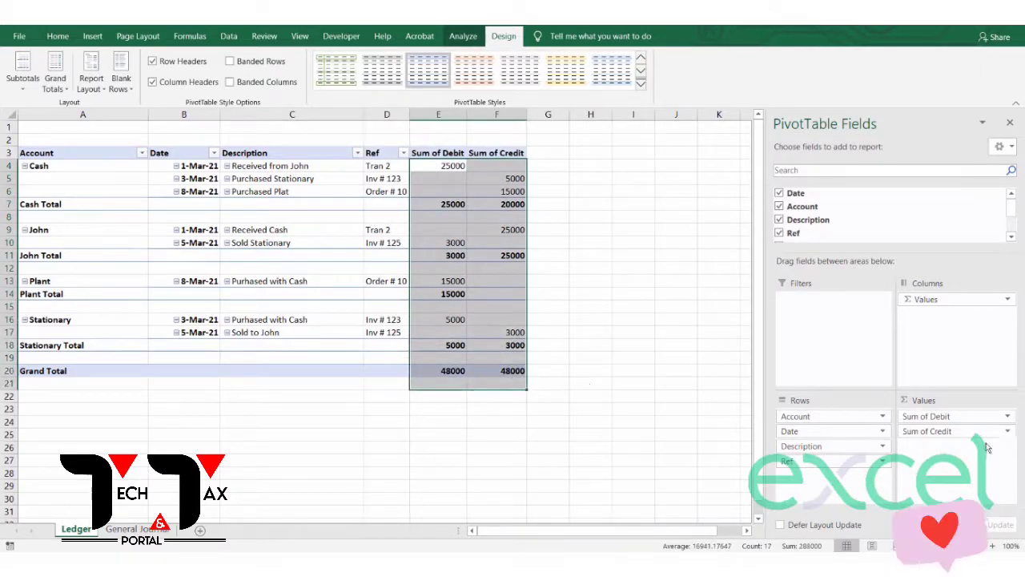
click(1007, 417)
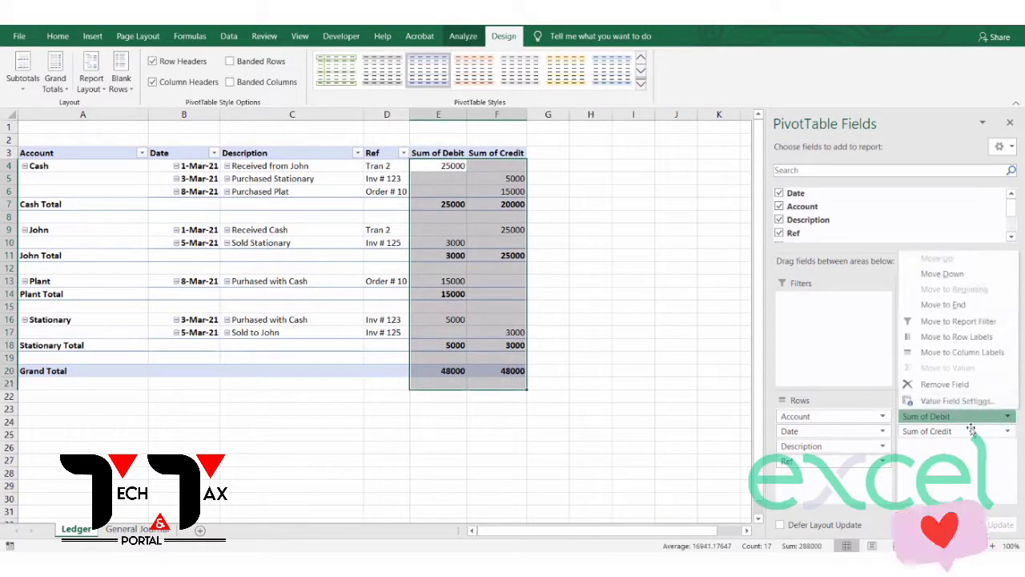
click(597, 446)
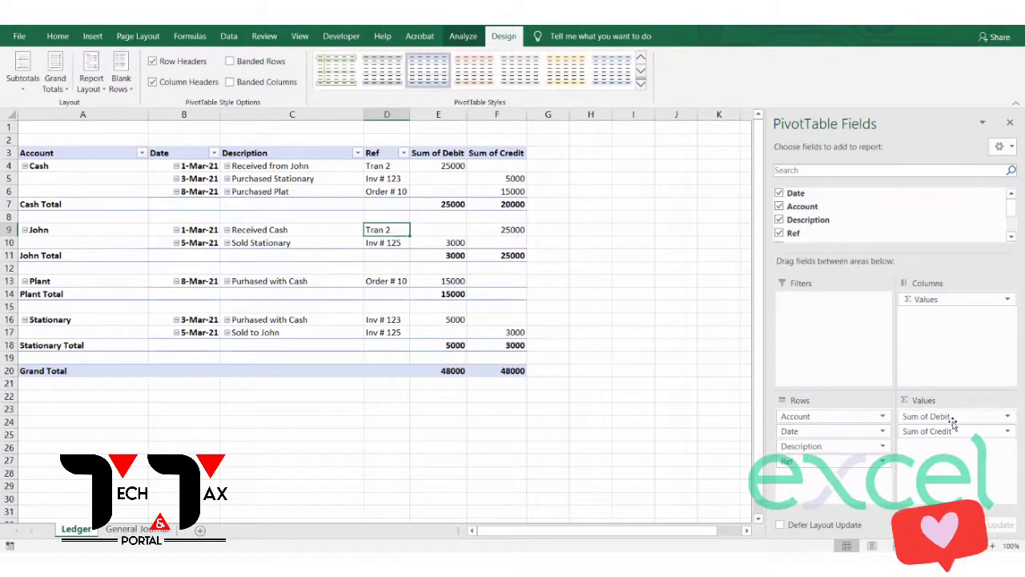
click(1007, 417)
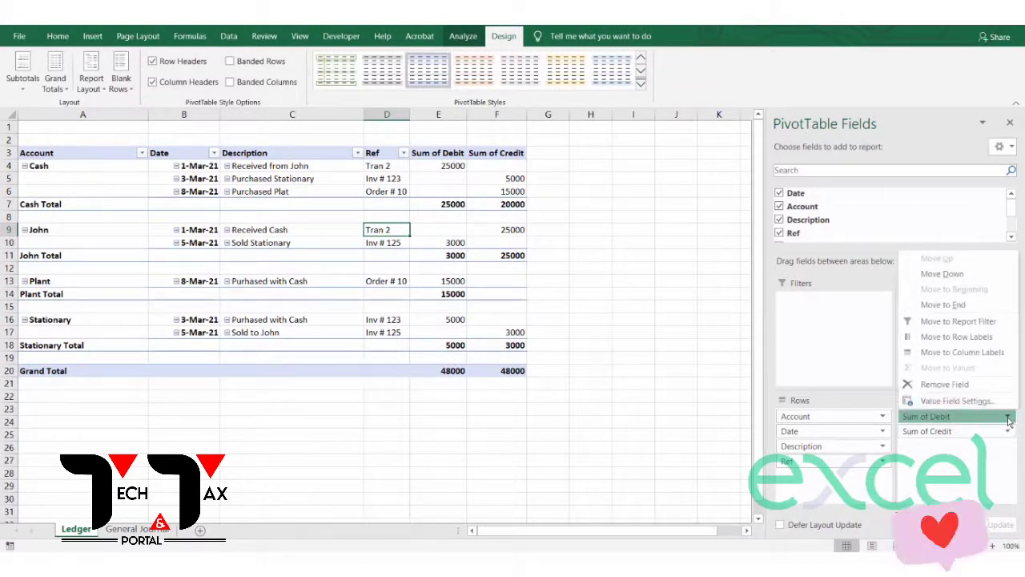
click(961, 402)
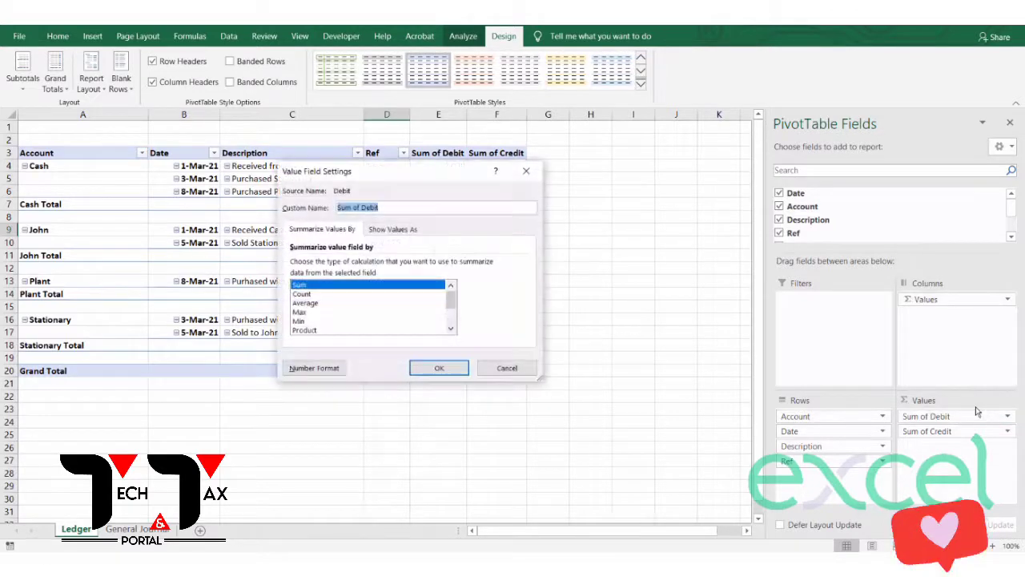
click(301, 368)
click(258, 185)
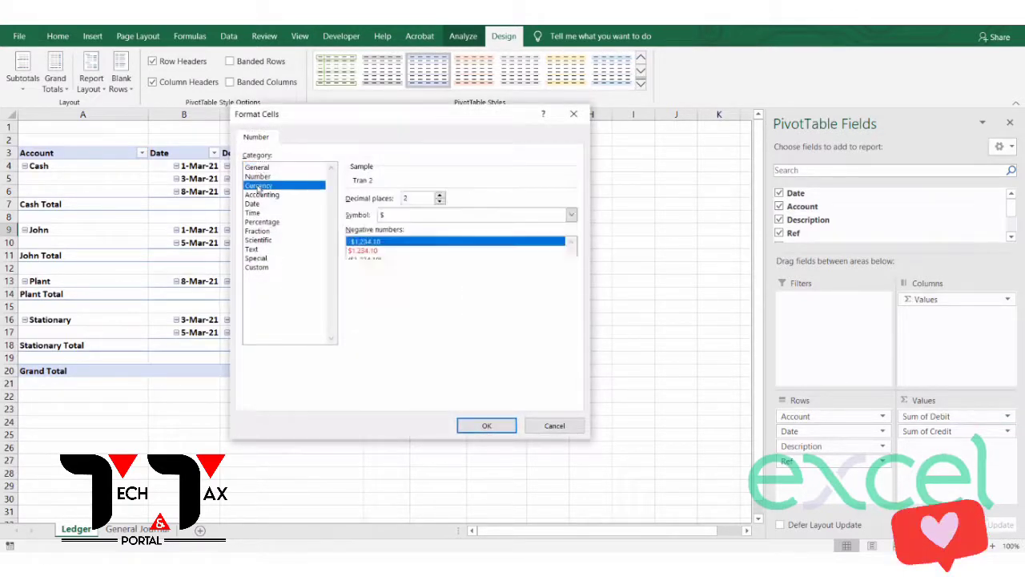
click(496, 424)
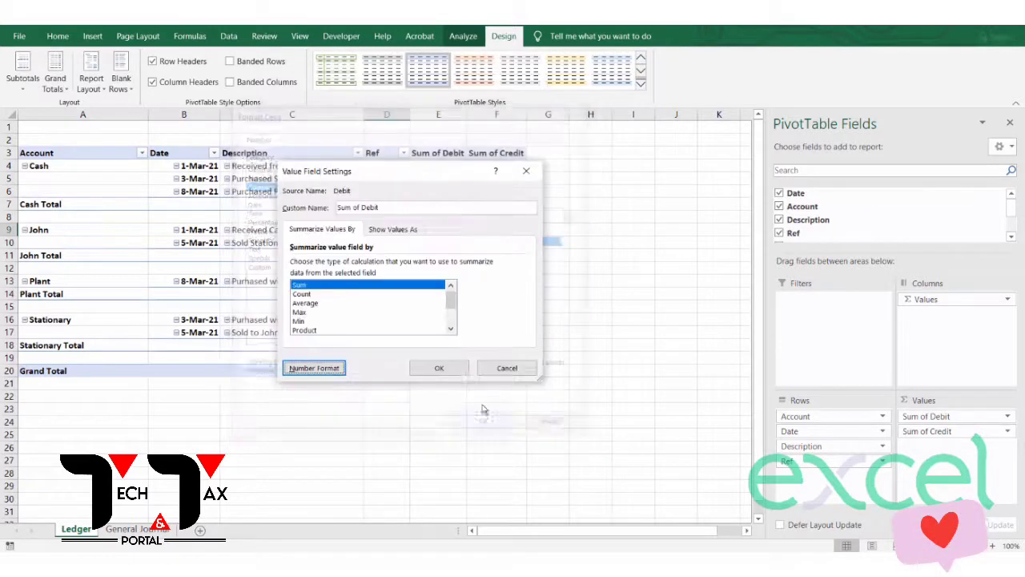
click(436, 368)
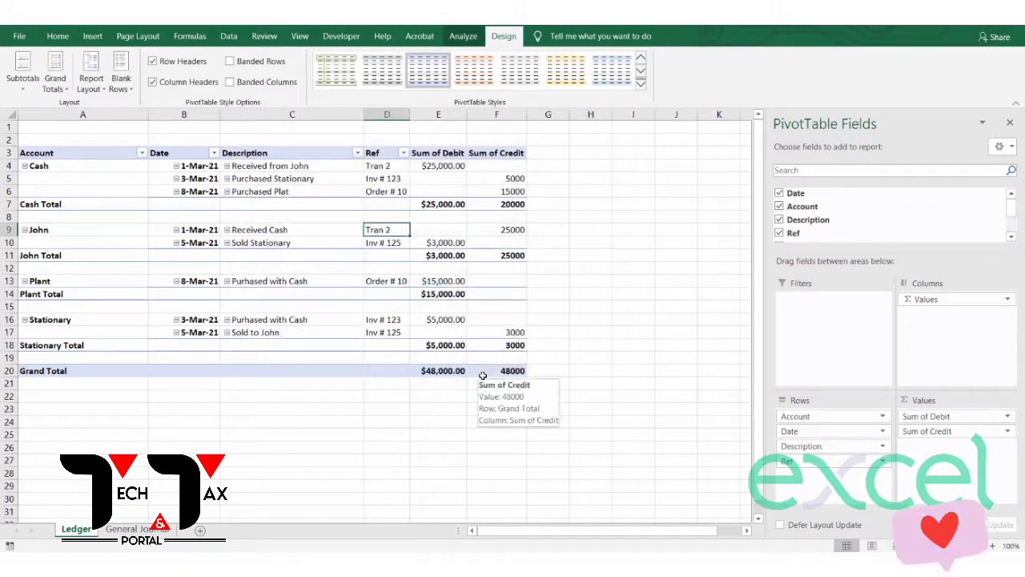
Format the Sum of Credit values in the Ledger PivotTable as Currency with the $ symbol and two decimal places
click(933, 431)
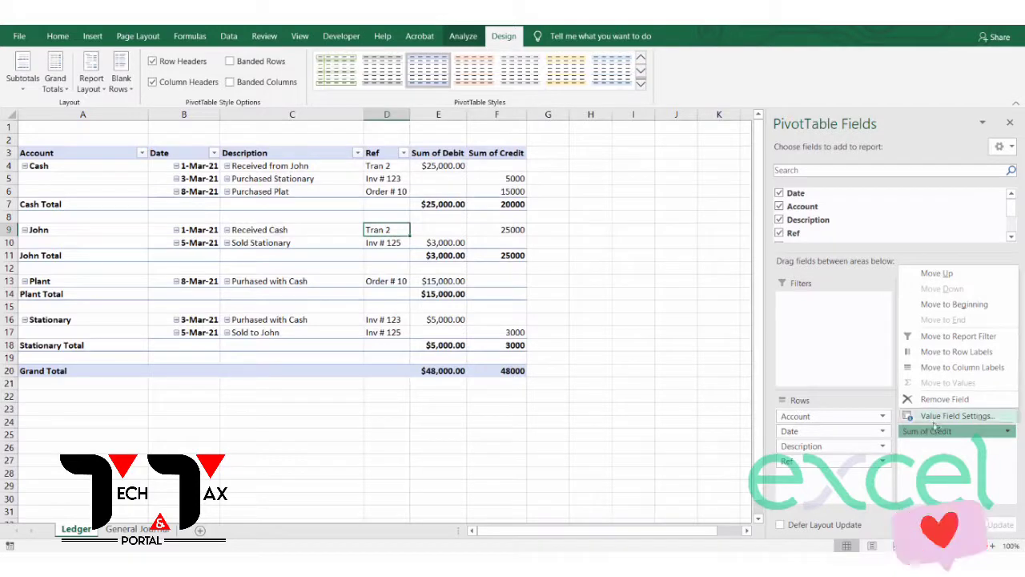
click(934, 417)
click(312, 368)
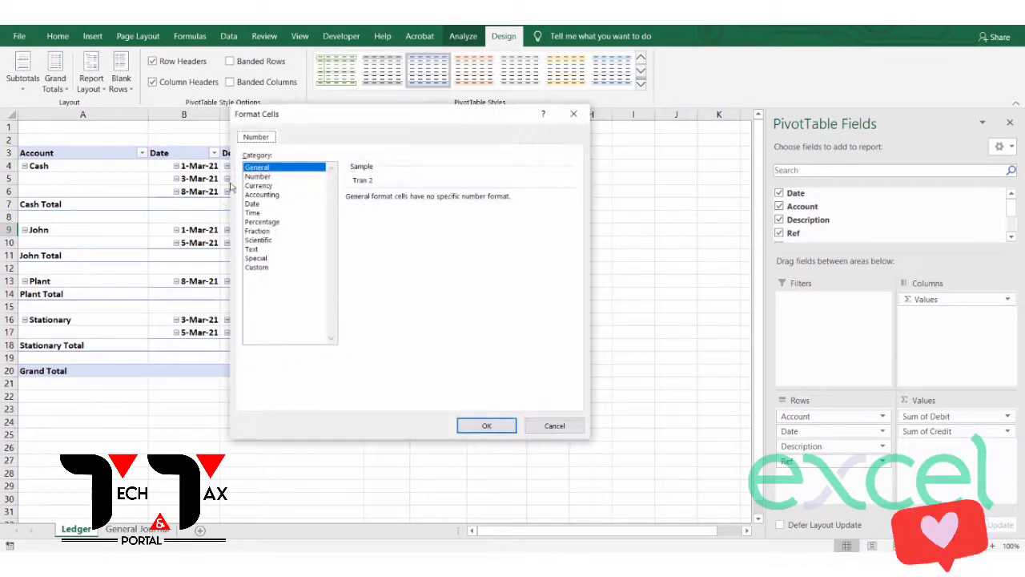
click(259, 186)
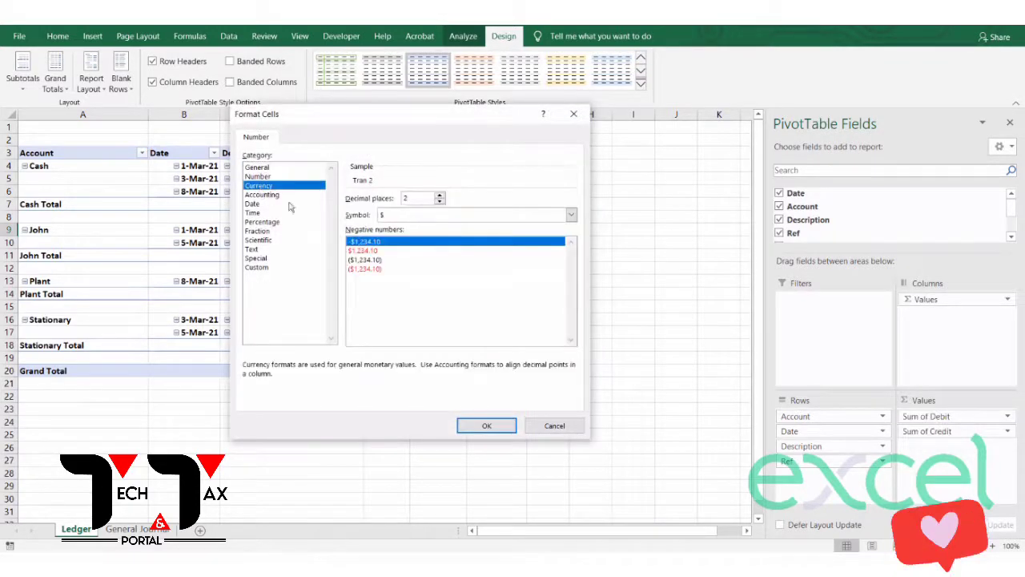
click(486, 426)
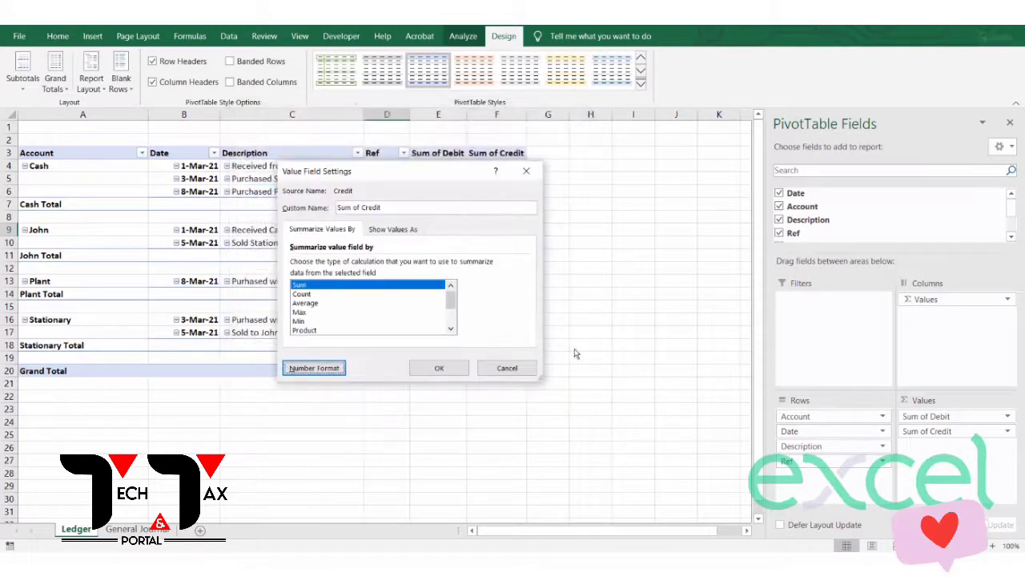
click(441, 367)
click(556, 344)
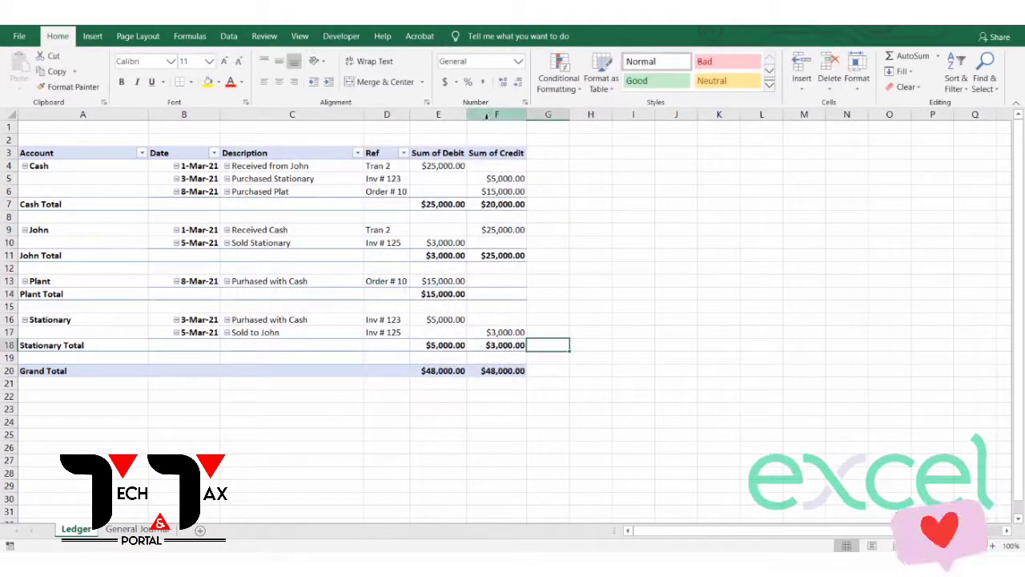
Rename the PivotTable's Sum of Debit and Sum of Credit headings as Debit and Credit
click(438, 152)
text(De)
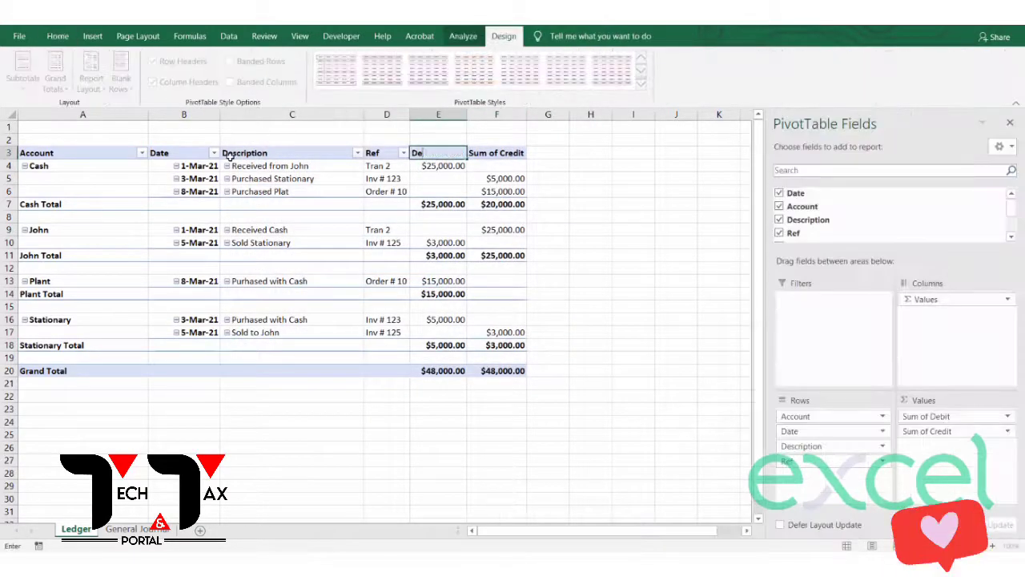
text(bit)
key(Tab)
text(C)
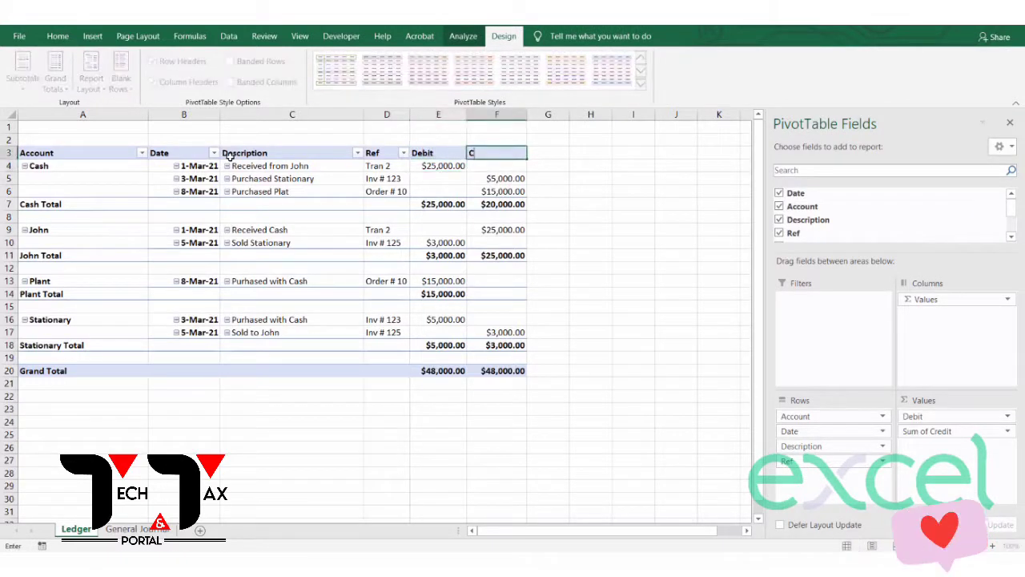
text(redit)
key(Return)
key(Return)
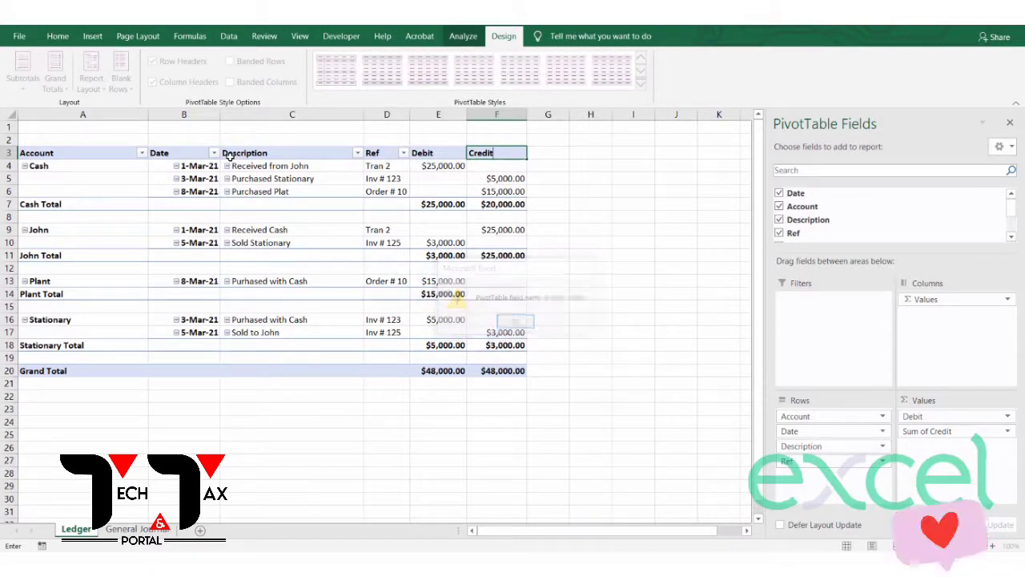
key(Return)
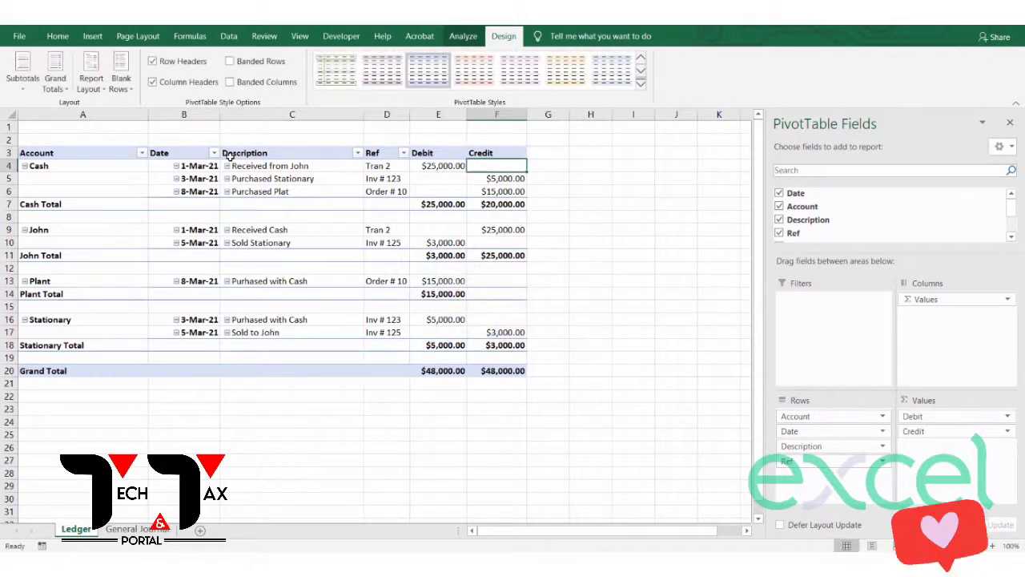
Close the PivotTable field list and widen the Ledger's columns to give the entries more room
click(1009, 122)
click(677, 231)
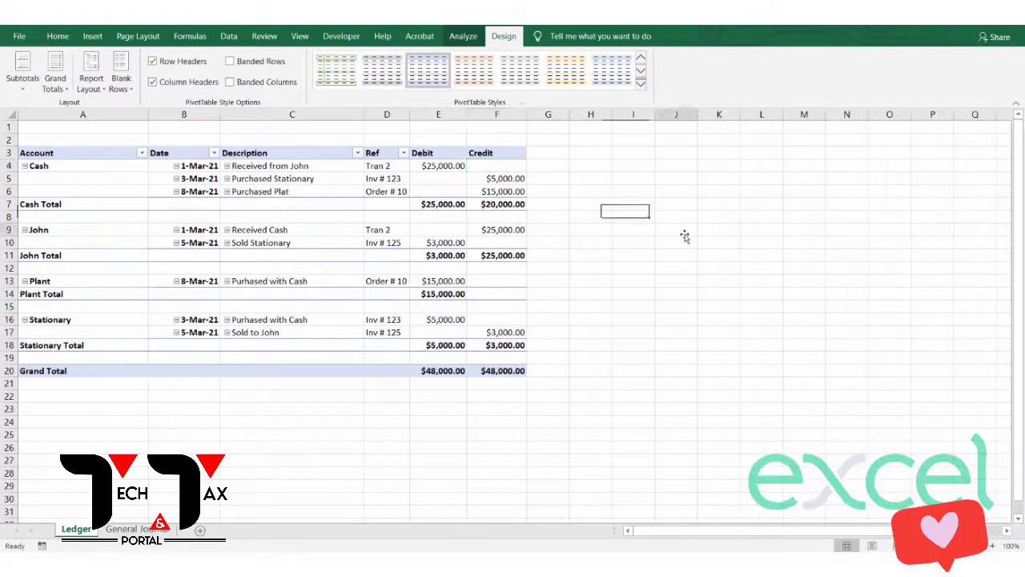
drag(484, 117, 506, 115)
click(533, 255)
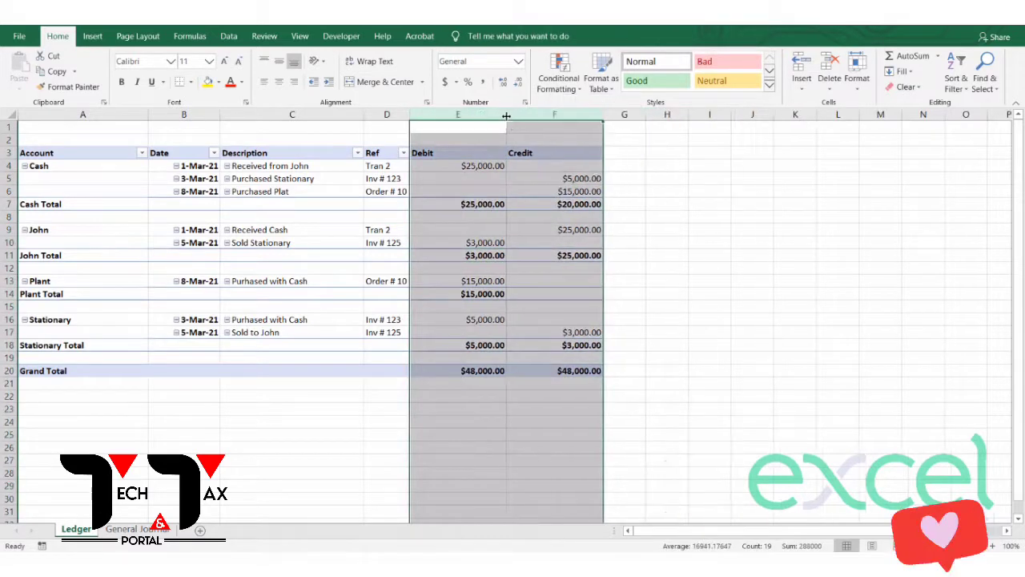
click(530, 241)
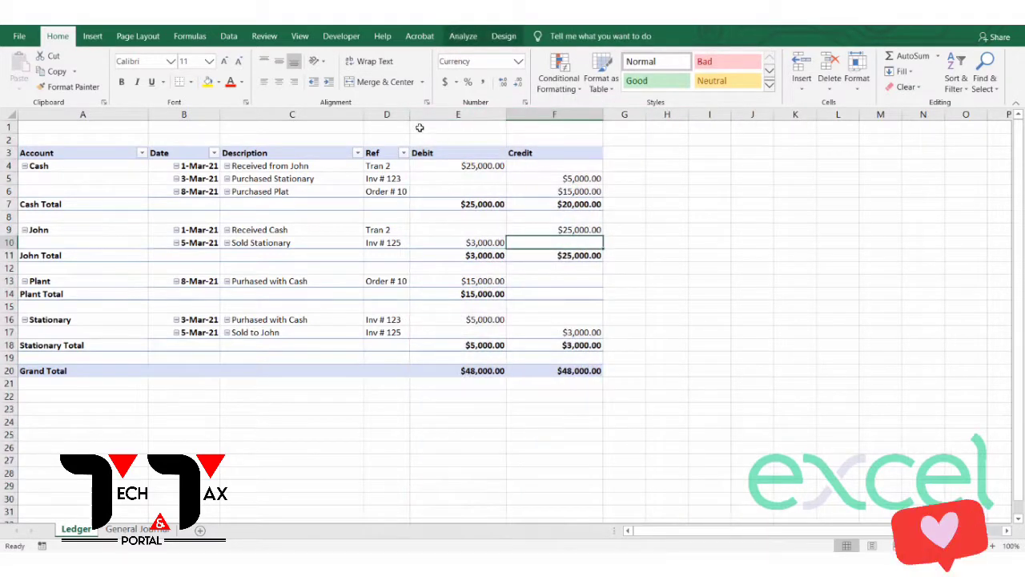
drag(410, 114, 437, 115)
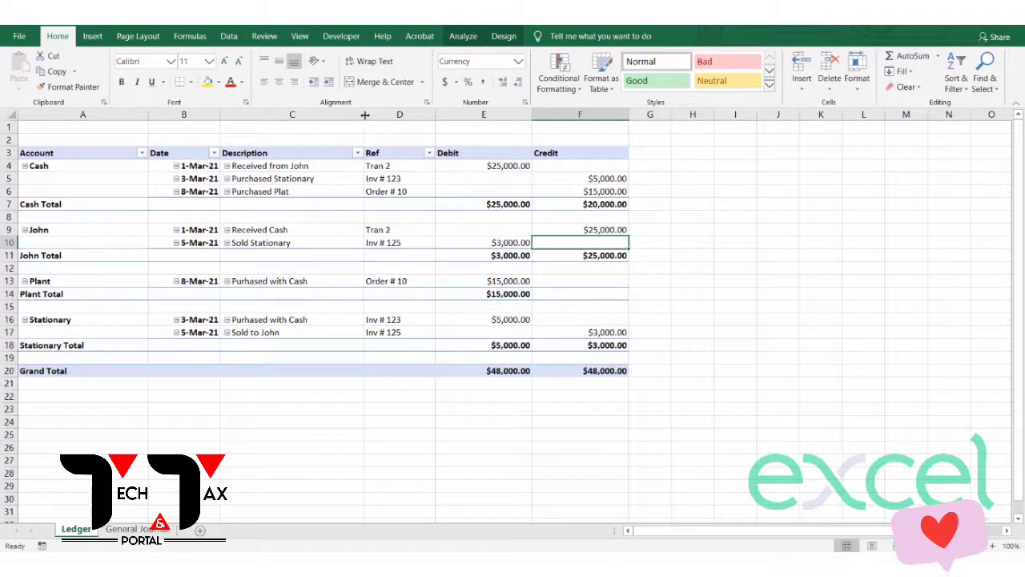
drag(386, 116, 385, 115)
drag(220, 115, 242, 115)
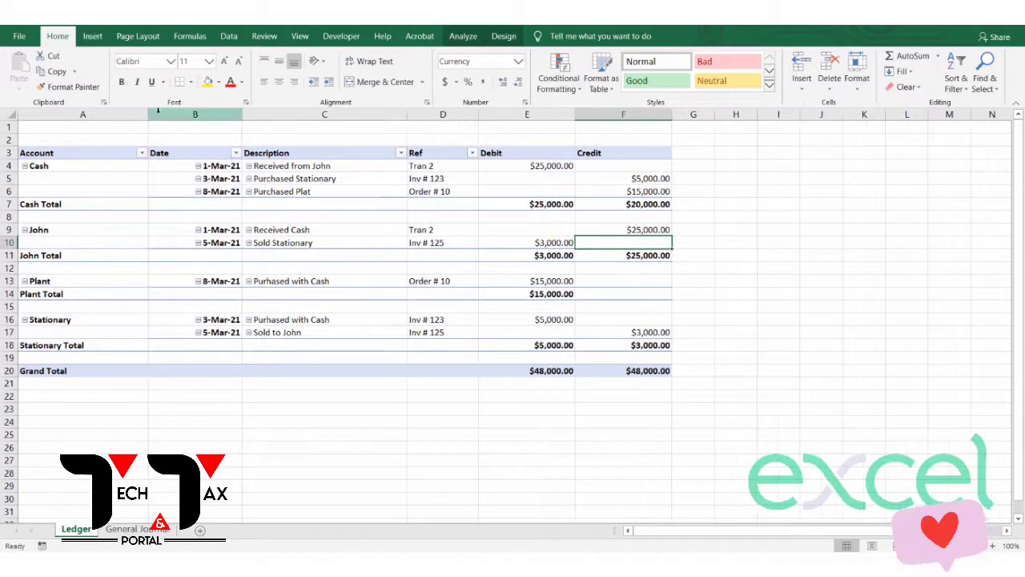
drag(151, 115, 157, 114)
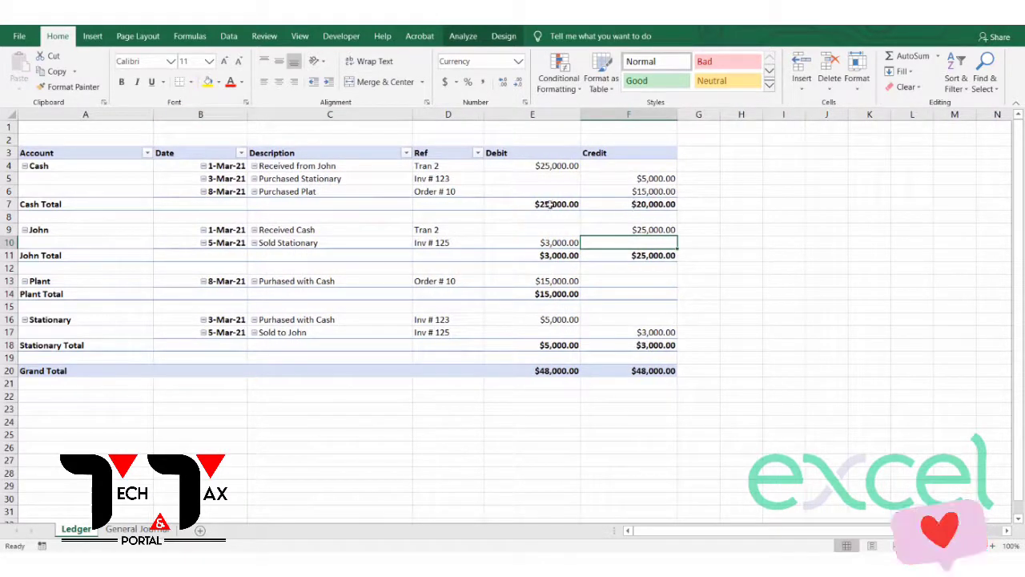
Try the light orange bordered style and the medium blue style on the Ledger PivotTable
click(640, 205)
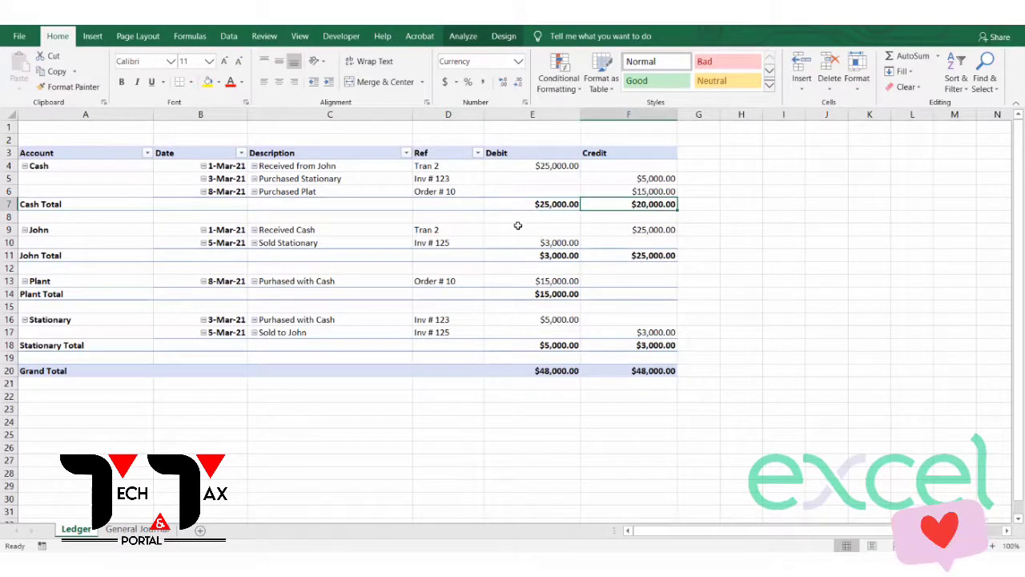
click(473, 249)
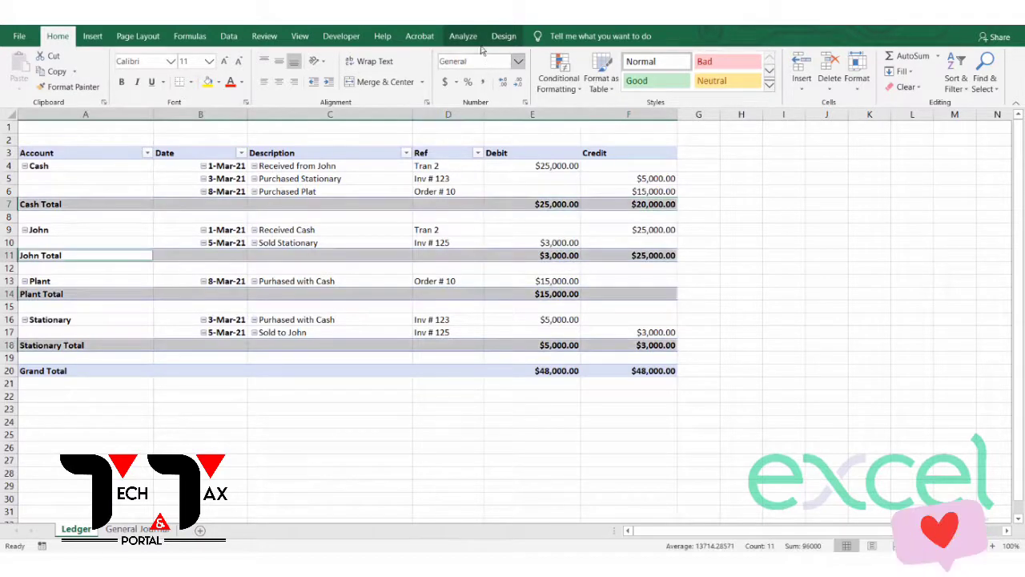
click(471, 36)
click(504, 36)
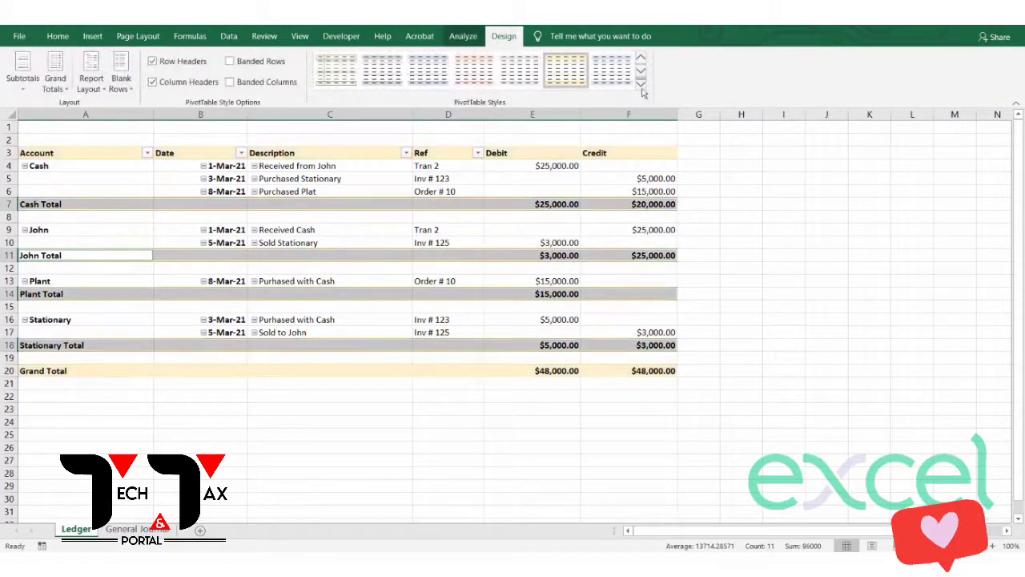
click(640, 82)
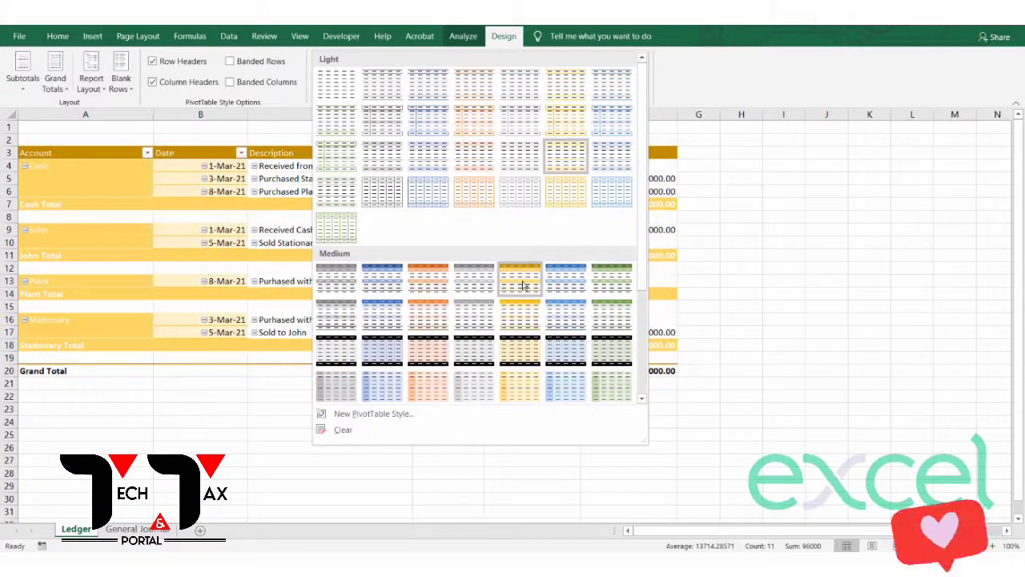
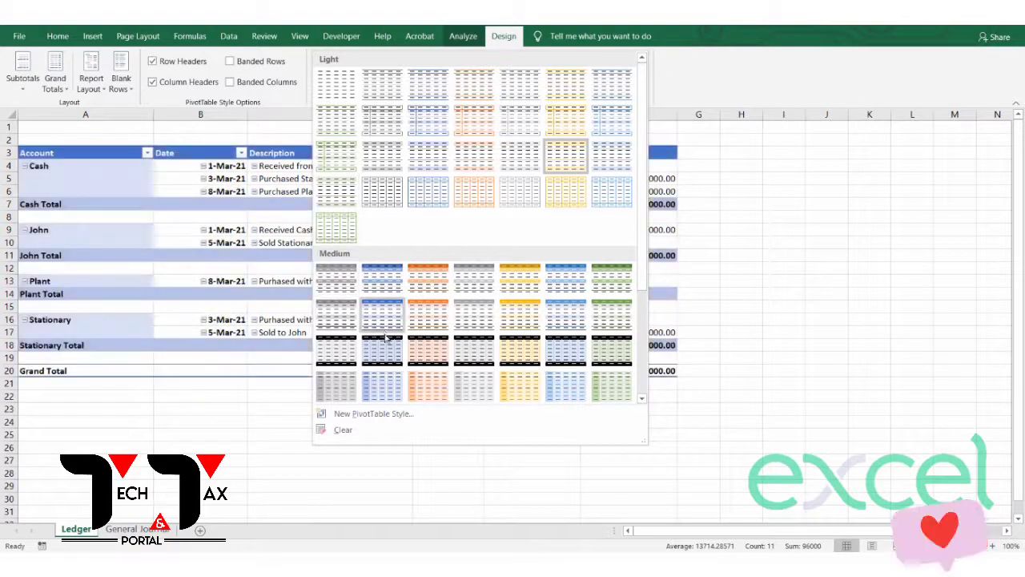
click(453, 207)
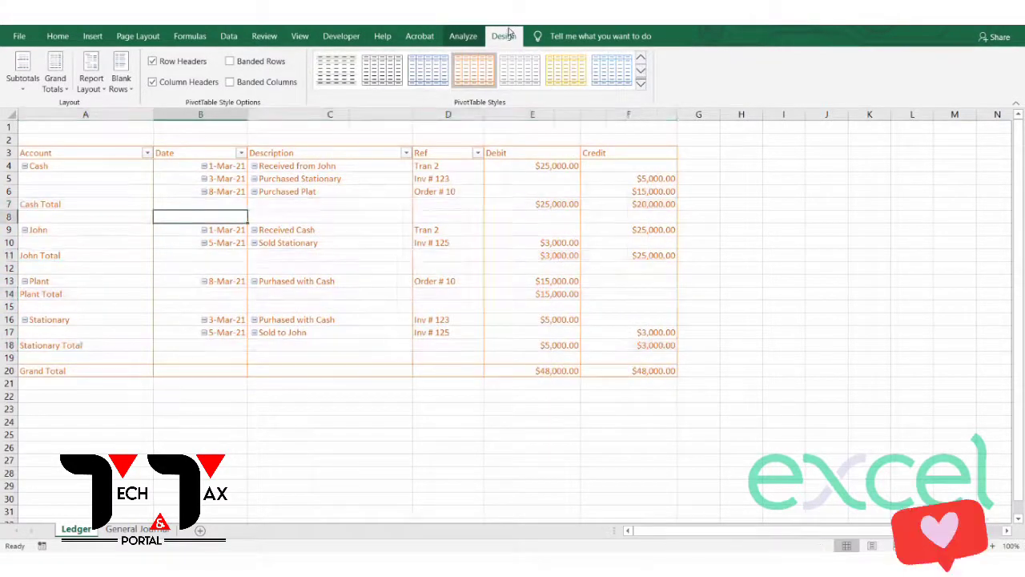
click(641, 84)
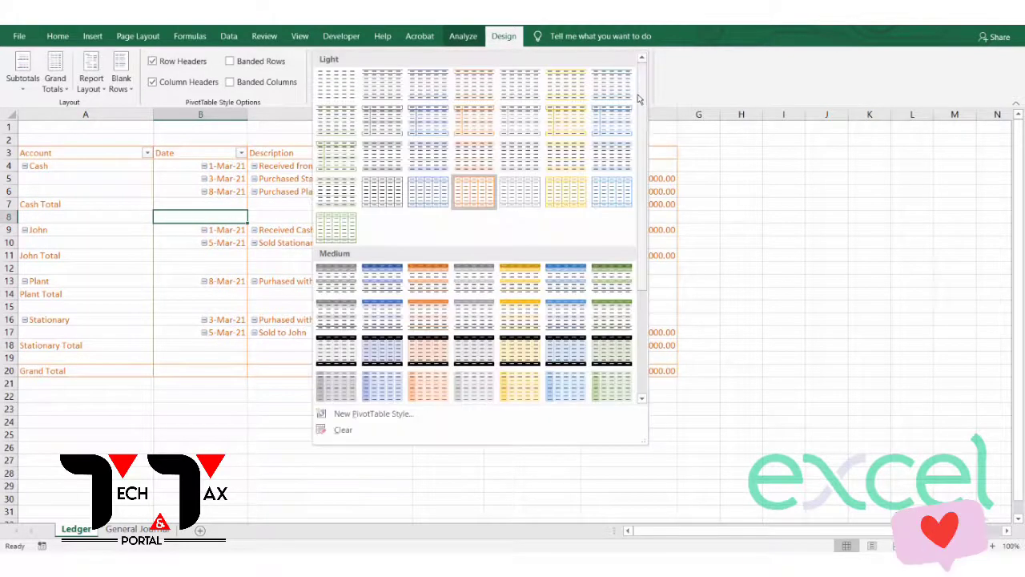
click(565, 280)
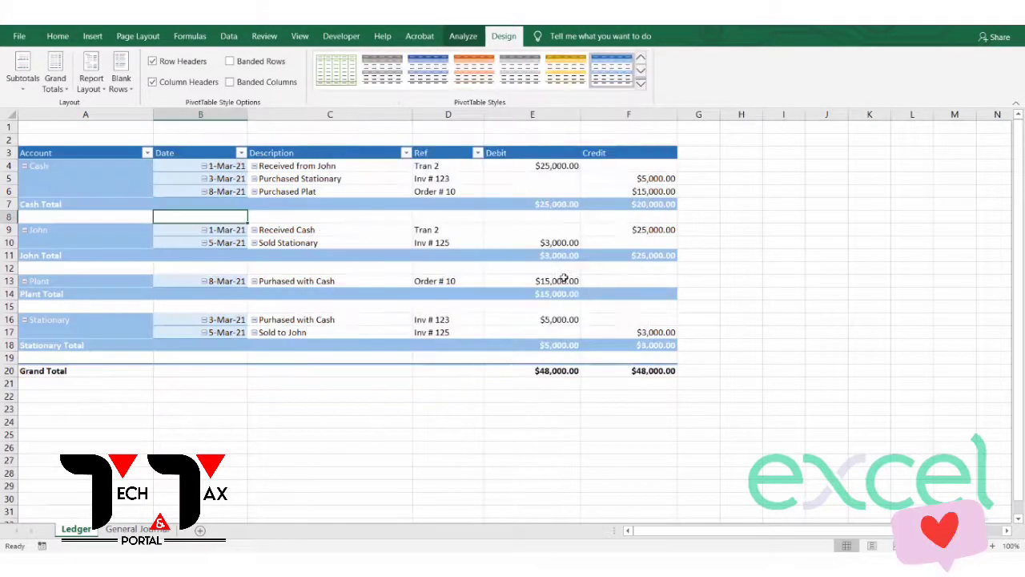
Apply the light gold PivotTable style with shaded header and grand total rows to the Ledger
click(641, 83)
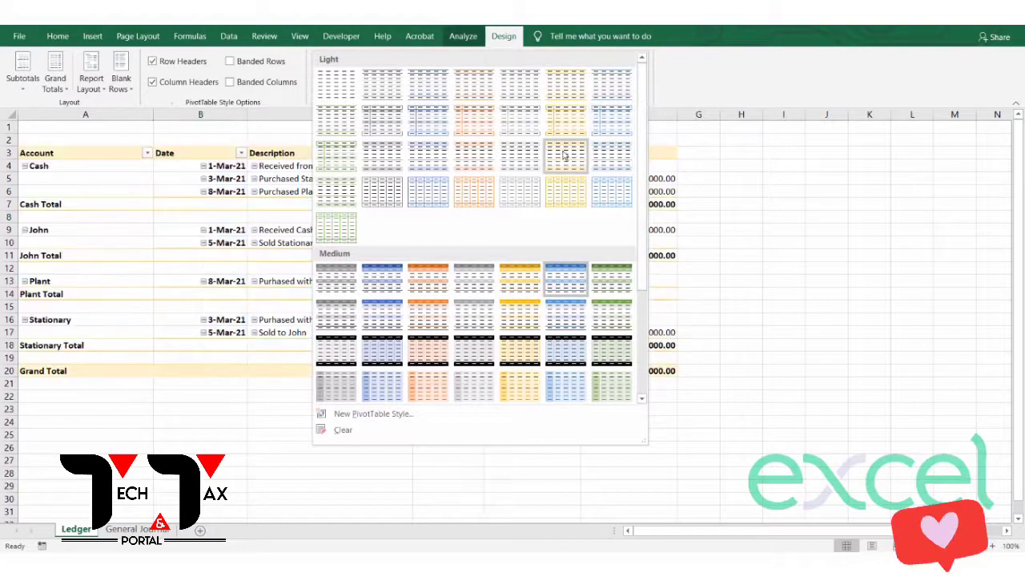
click(564, 155)
click(792, 216)
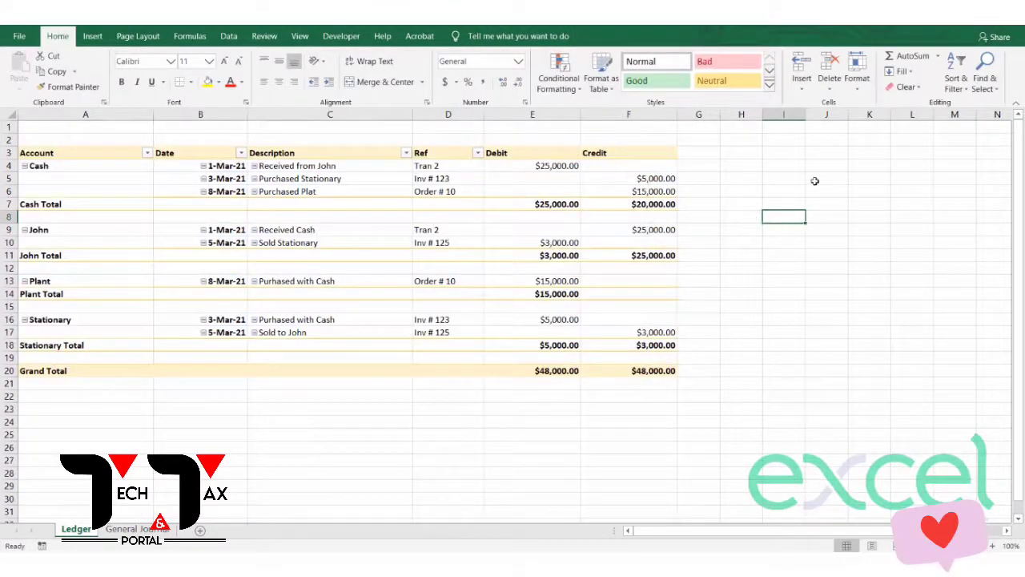
Hide the gridlines on the Ledger sheet
click(825, 203)
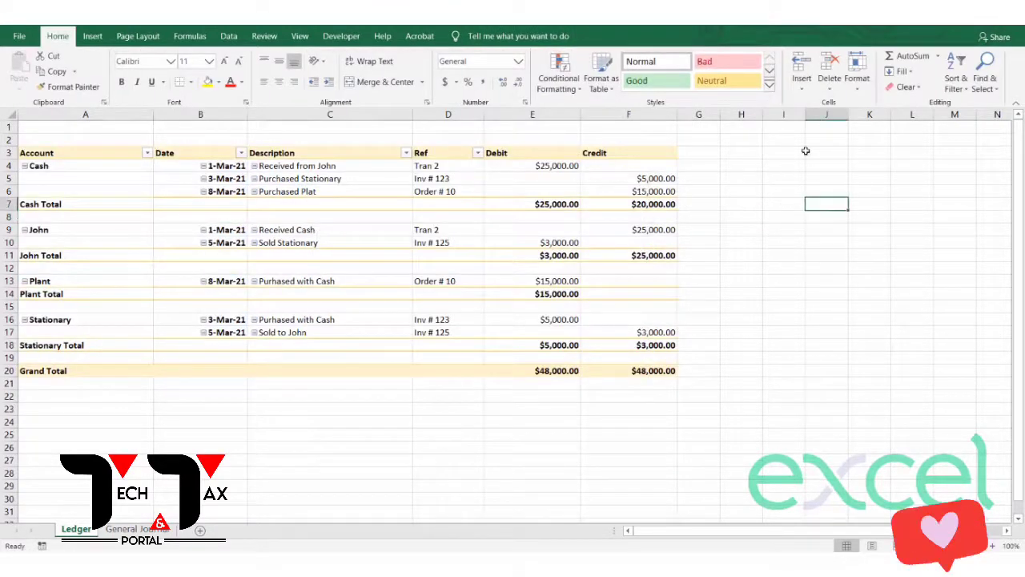
click(299, 36)
click(150, 82)
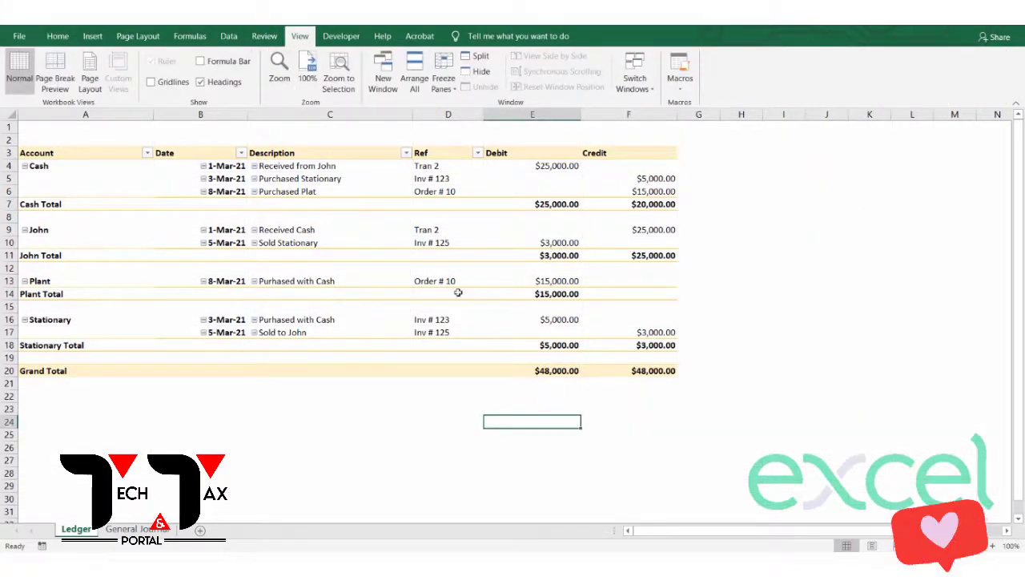
click(404, 234)
click(463, 36)
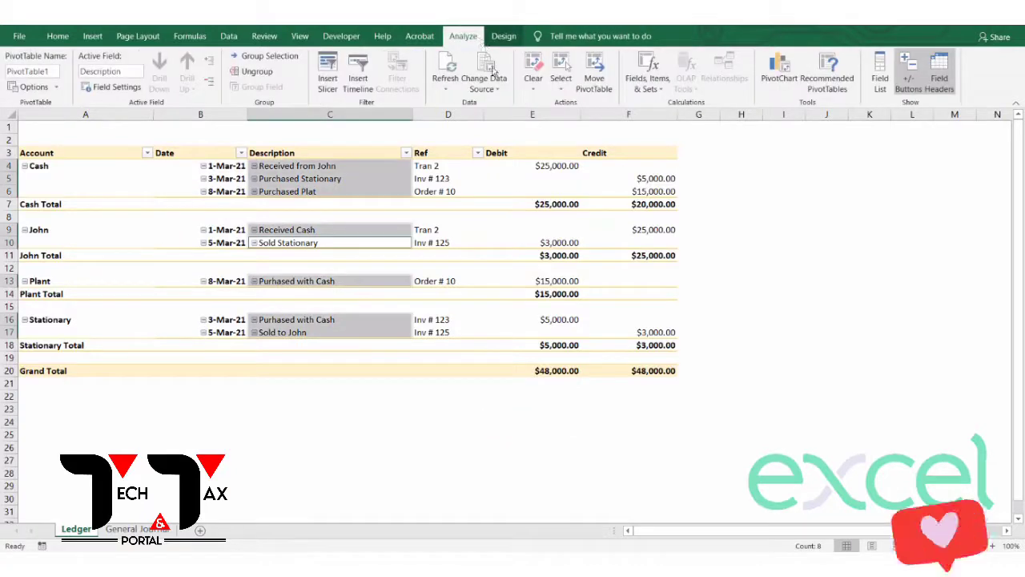
click(631, 242)
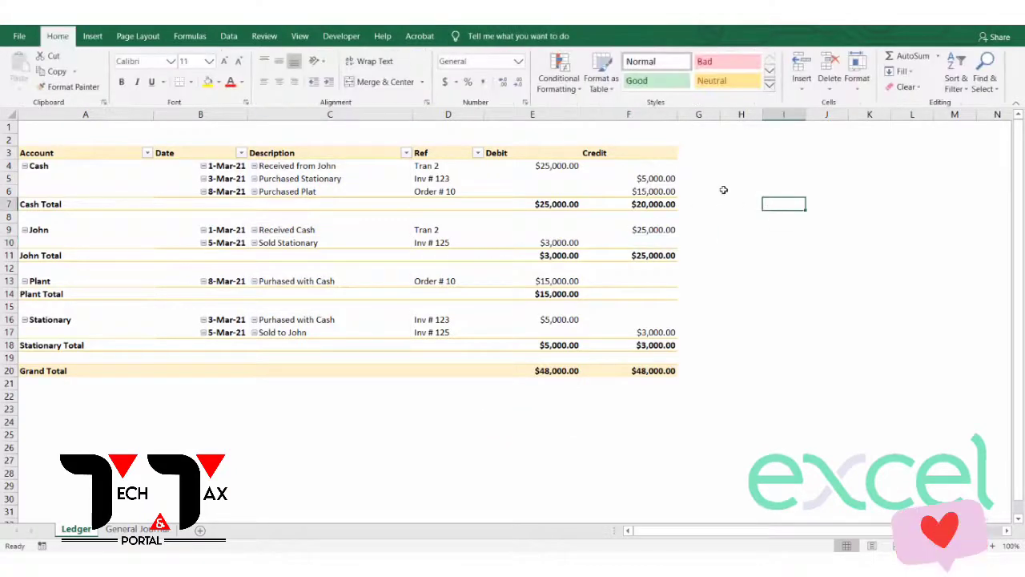
Right-align the Debit and Credit headers of the Ledger PivotTable
drag(639, 156, 540, 155)
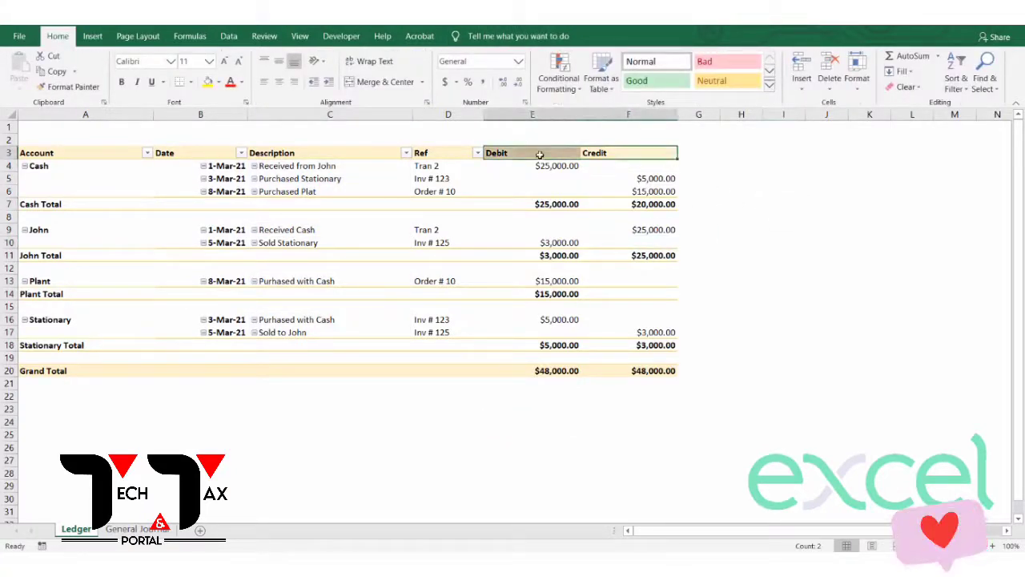
click(59, 37)
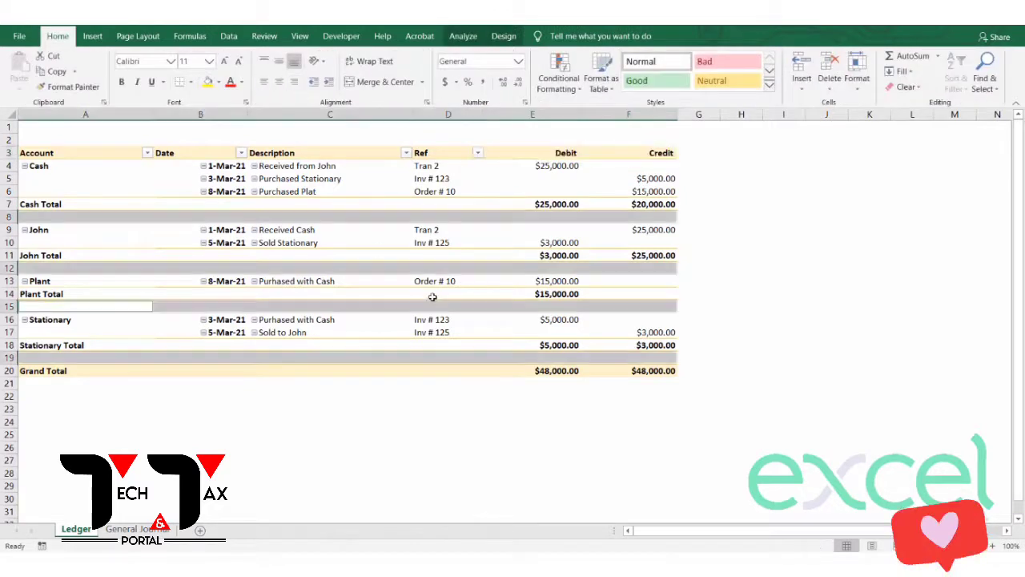
click(329, 434)
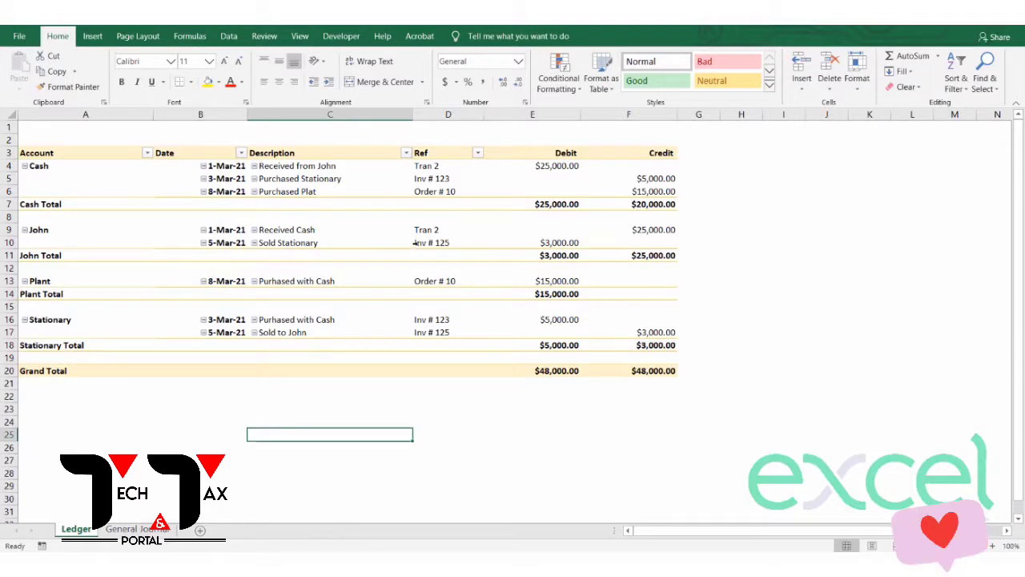
Turn off autofitting of column widths on update in the Ledger PivotTable's options
right_click(287, 245)
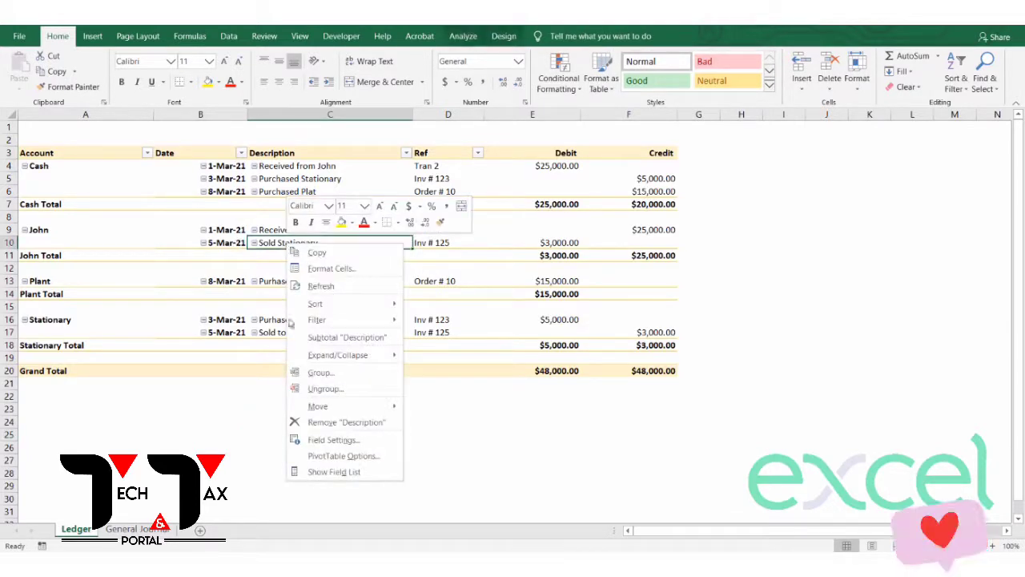
click(326, 456)
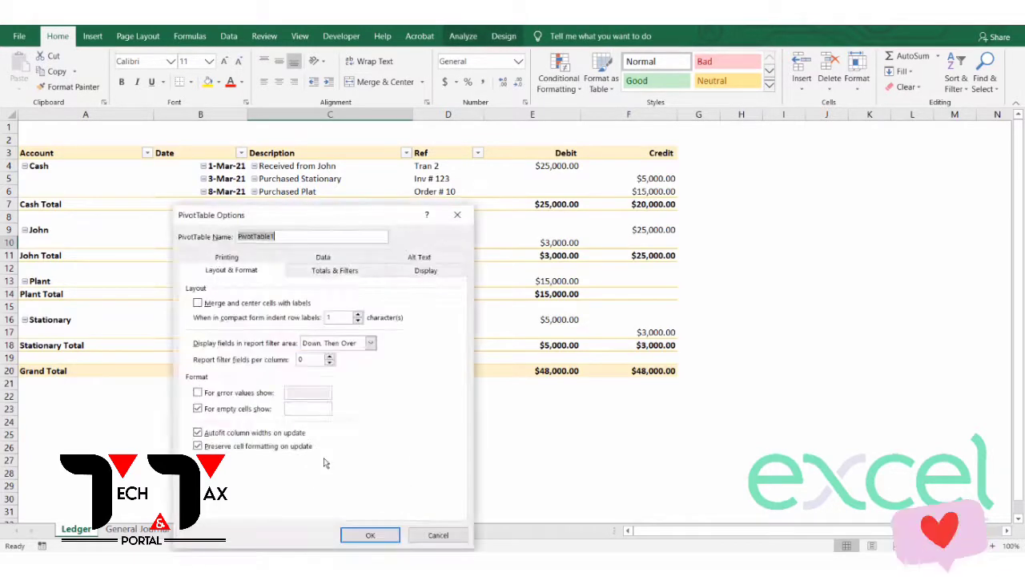
click(200, 433)
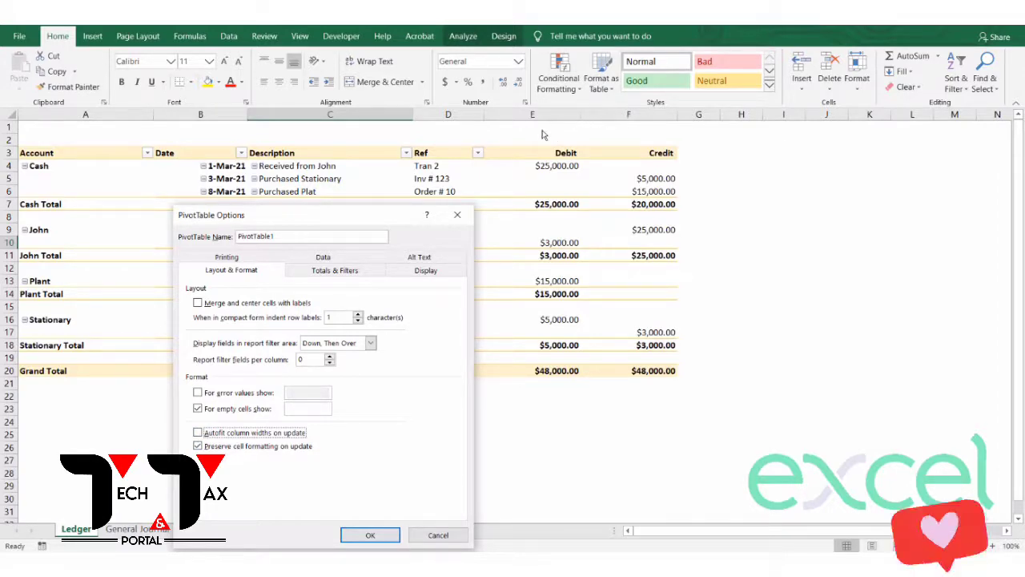
click(369, 534)
click(440, 209)
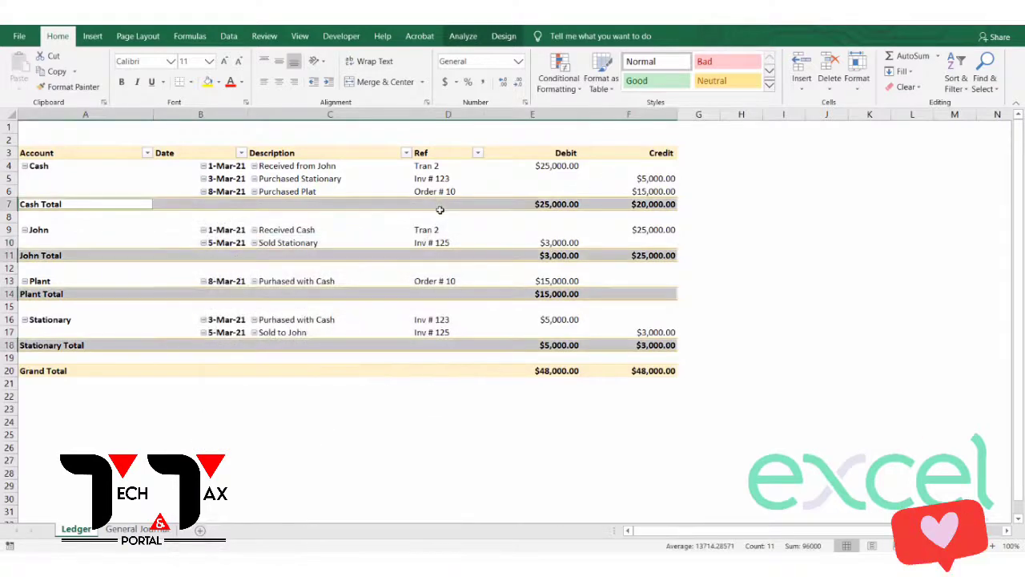
click(399, 395)
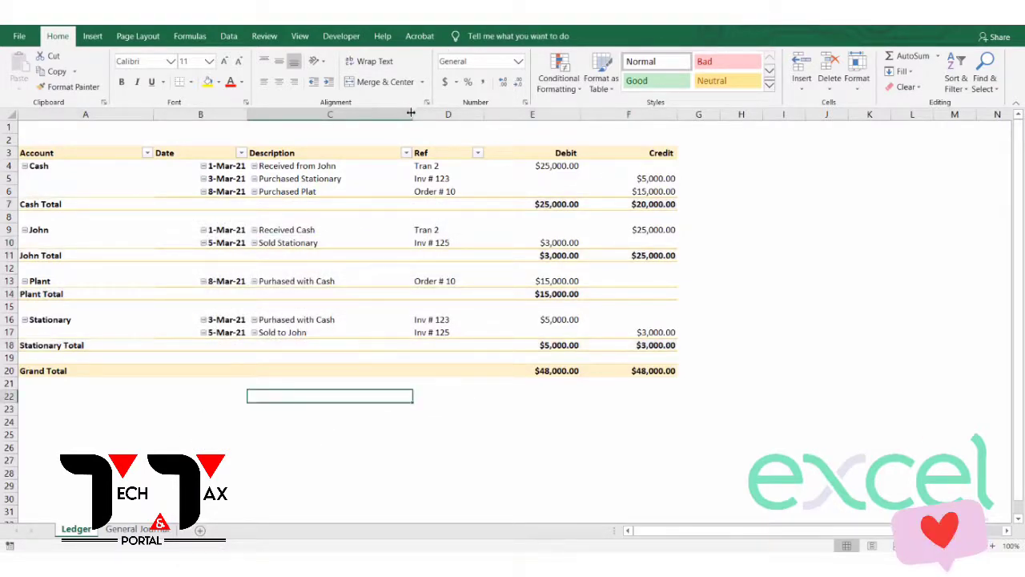
Widen the Ledger's Description column and narrow its Date column to fit the dates
drag(409, 112, 475, 113)
drag(248, 115, 204, 115)
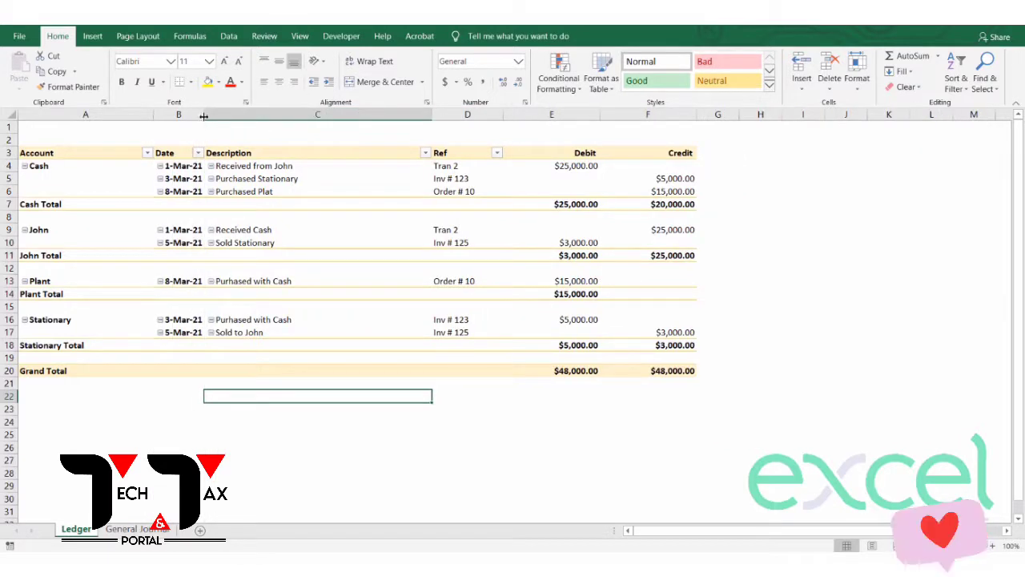
click(383, 227)
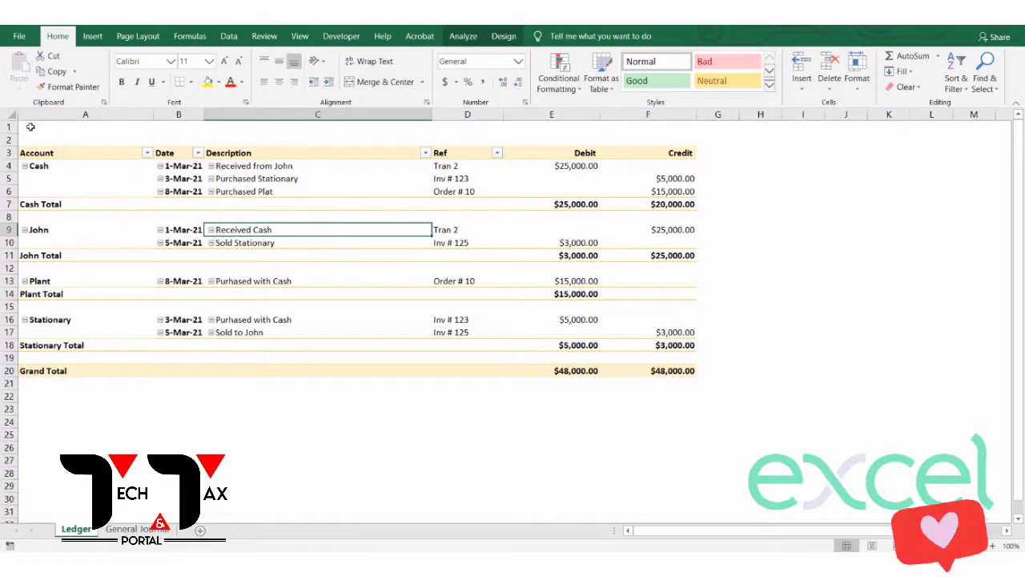
Merge and center cells A1:F1 above the Ledger and enter the title LEDGER
mouse_move(30, 127)
mouse_down()
mouse_move(519, 153)
mouse_move(677, 137)
mouse_move(673, 128)
mouse_up()
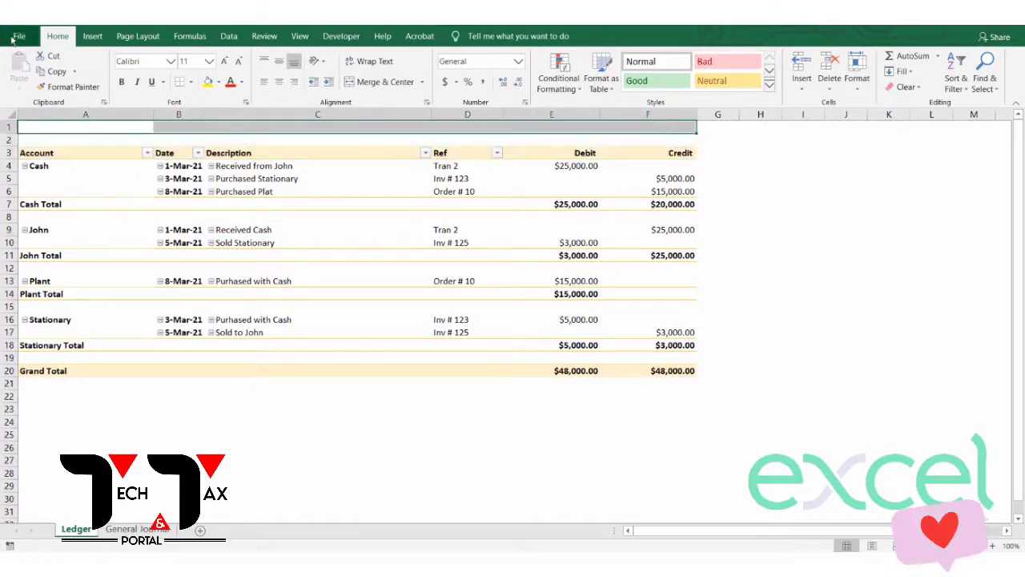
click(386, 82)
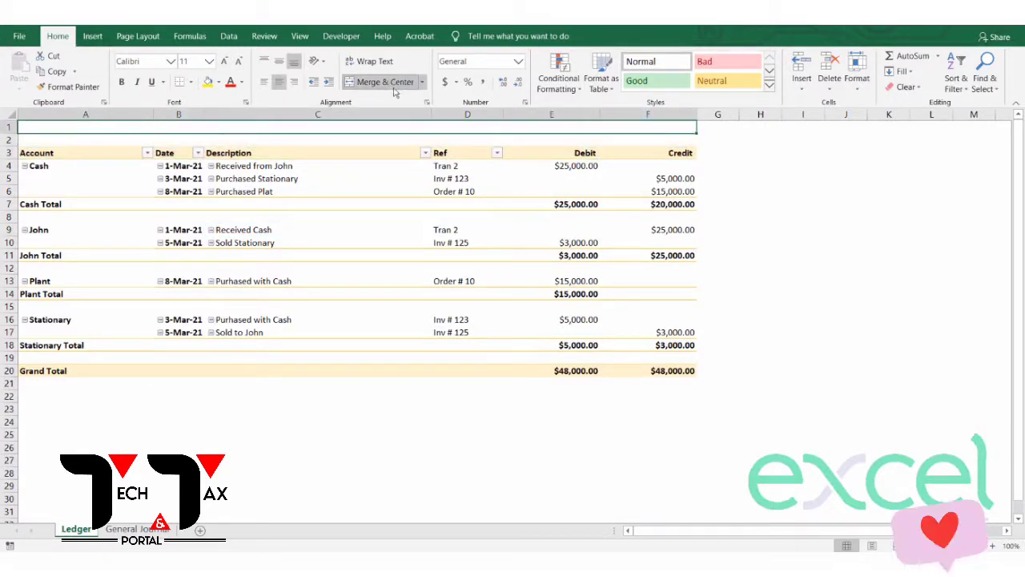
text(LEDGER)
key(ctrl+Return)
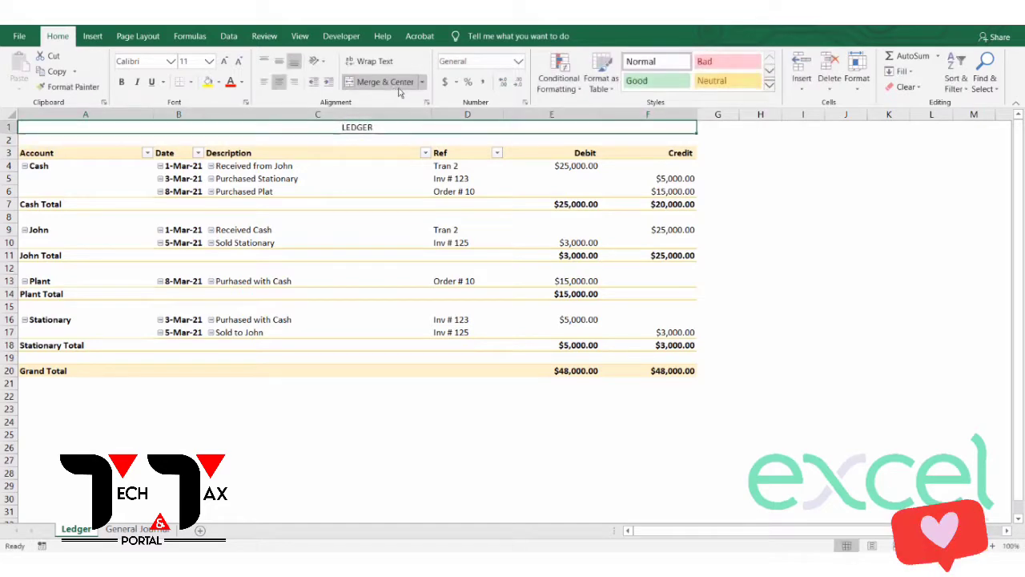
Make the LEDGER title bold and enlarge it to 24 pt
click(121, 82)
click(226, 62)
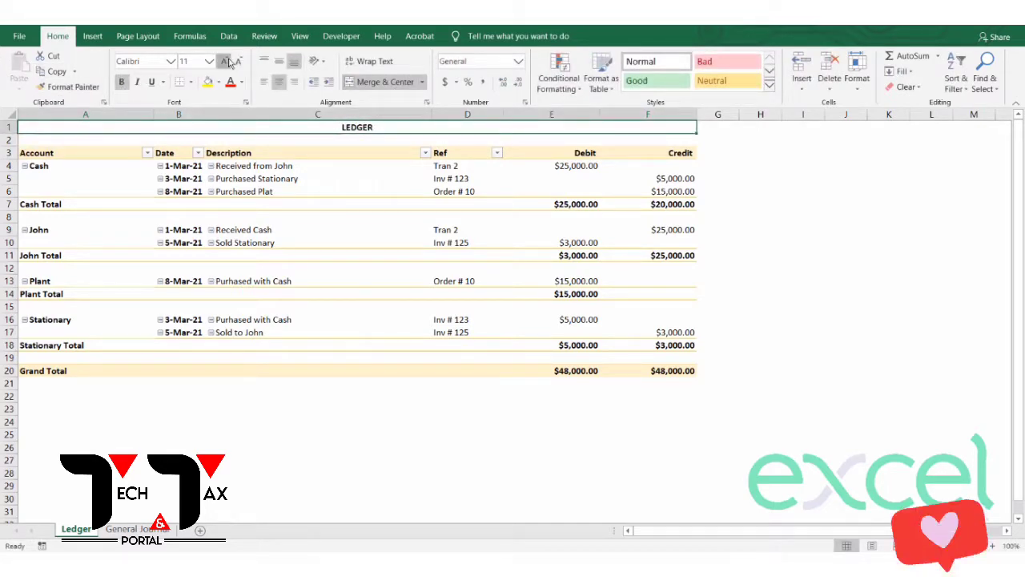
click(226, 62)
click(226, 62)
click(226, 62)
click(226, 61)
click(225, 62)
click(226, 62)
click(171, 61)
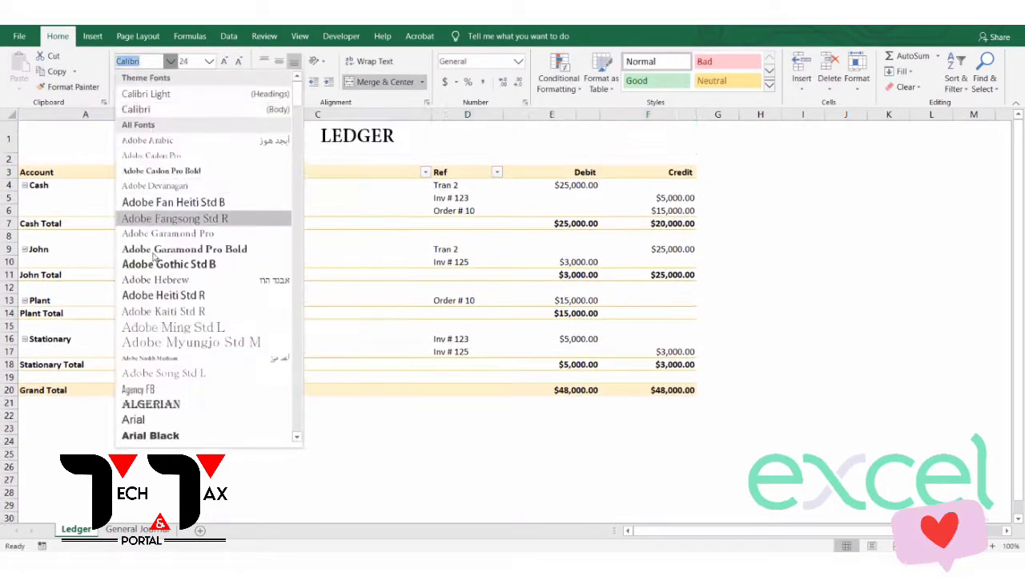
click(327, 256)
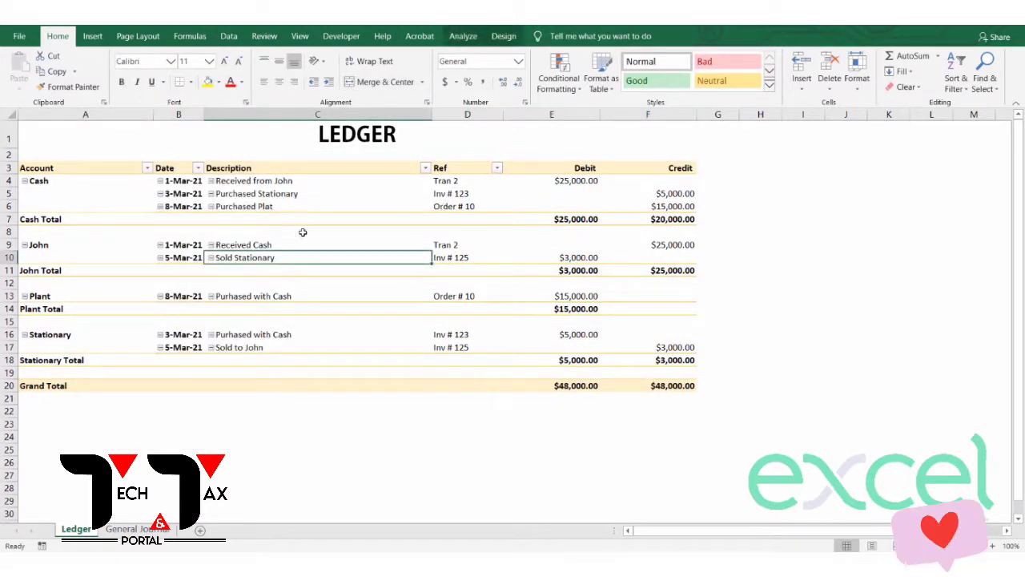
Try banded columns and banded rows on the Ledger PivotTable and turn both off again
click(438, 226)
click(463, 35)
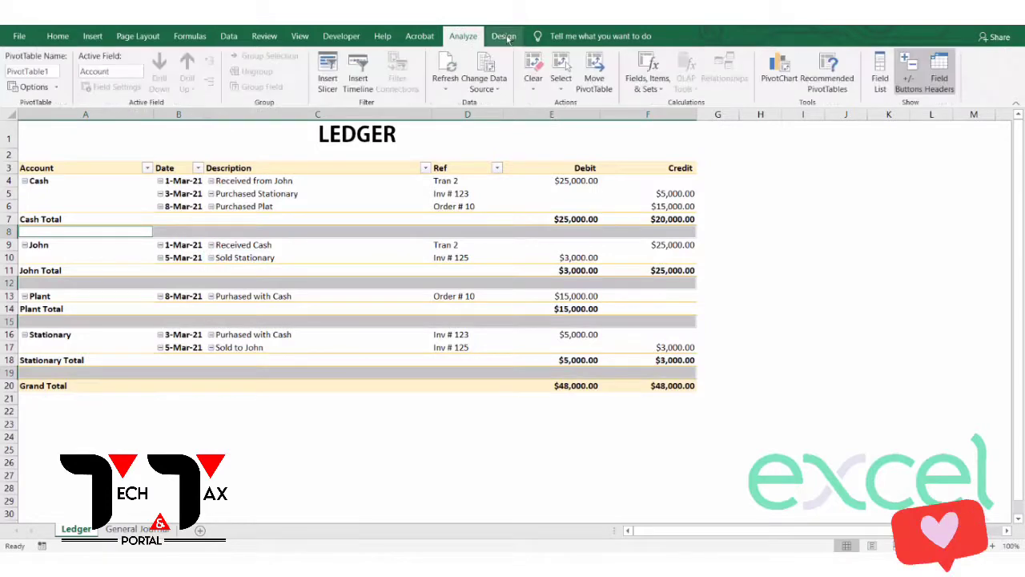
click(504, 35)
click(234, 82)
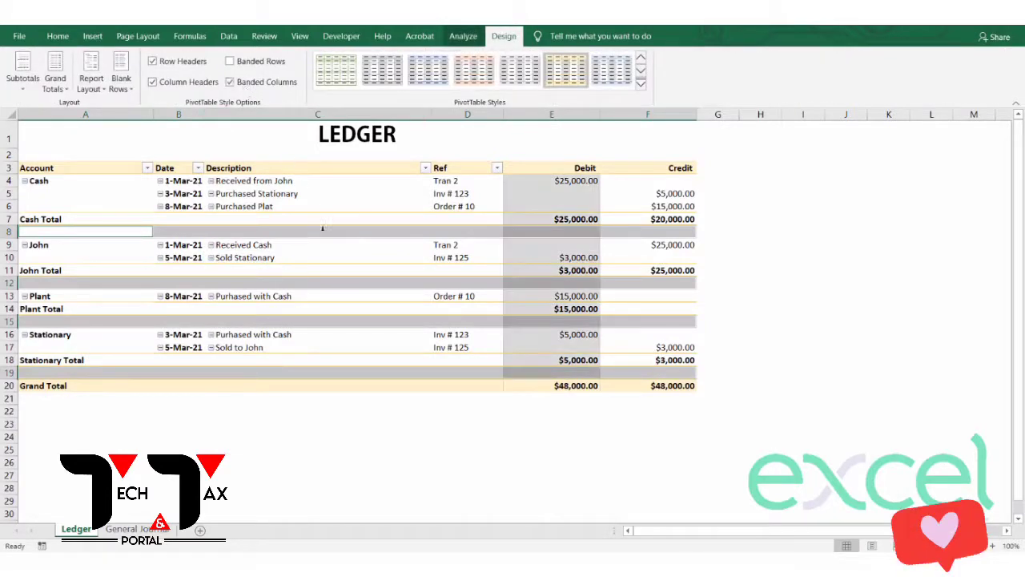
click(280, 159)
click(230, 60)
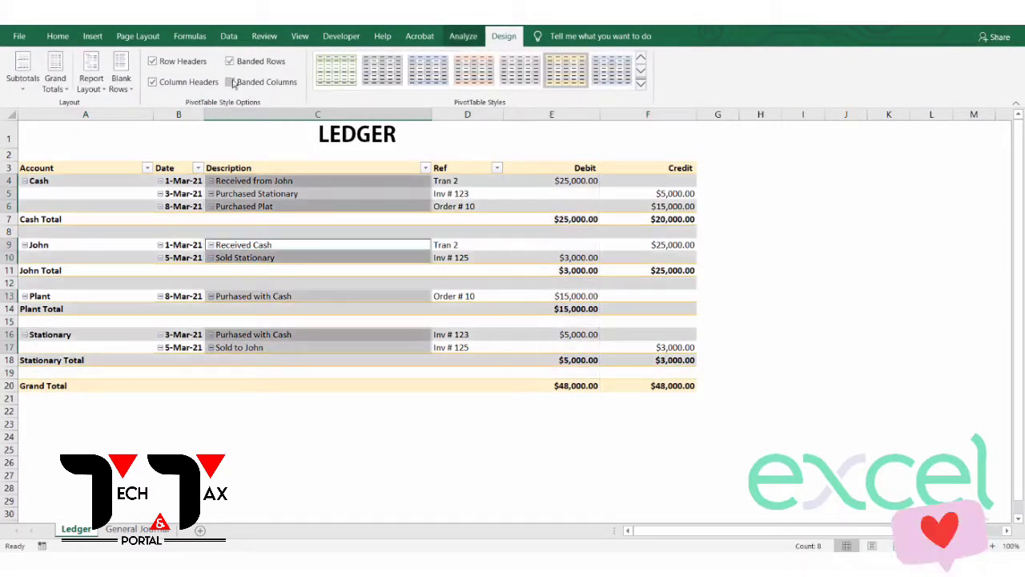
click(229, 82)
click(496, 244)
click(881, 218)
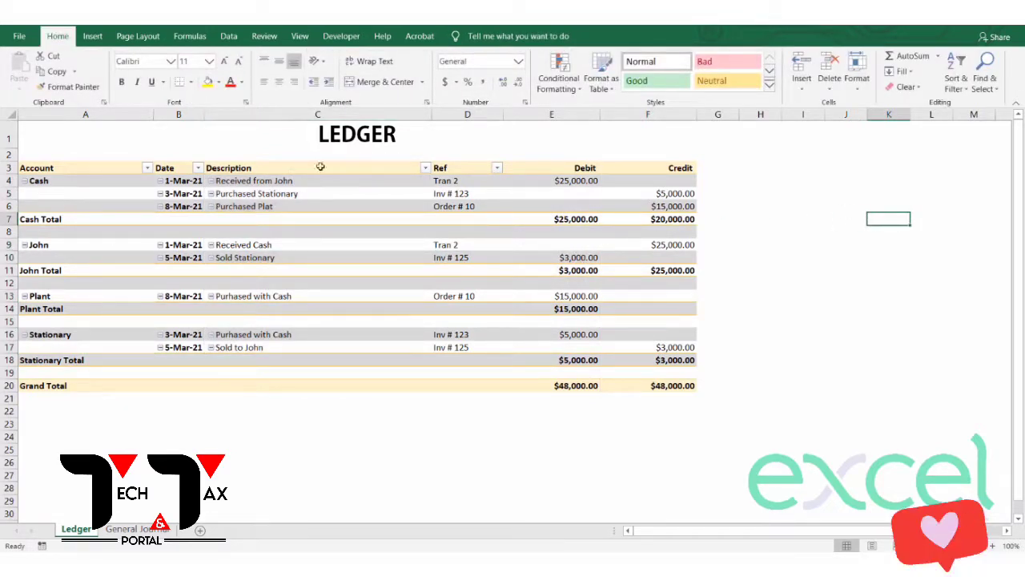
click(327, 216)
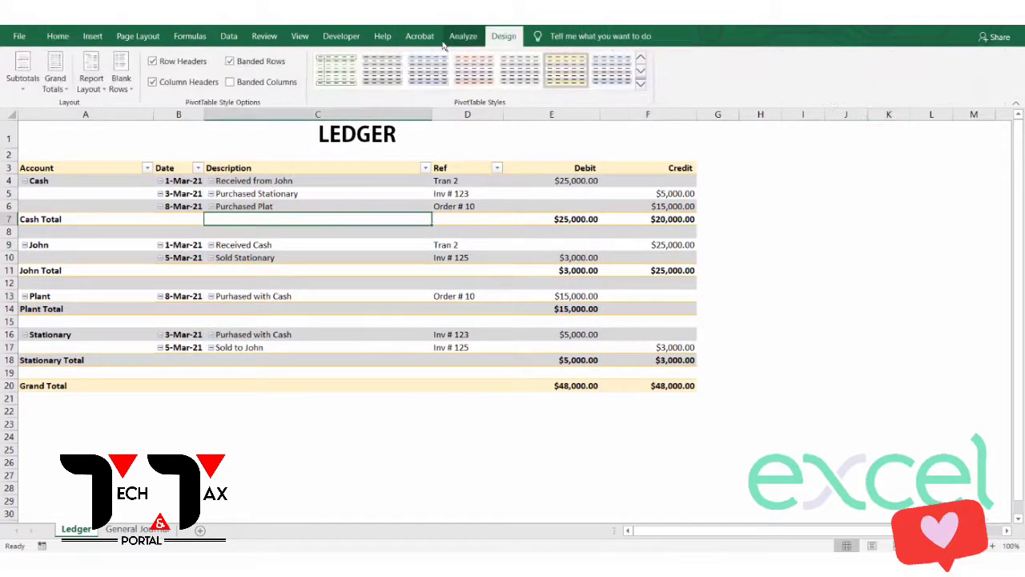
click(229, 60)
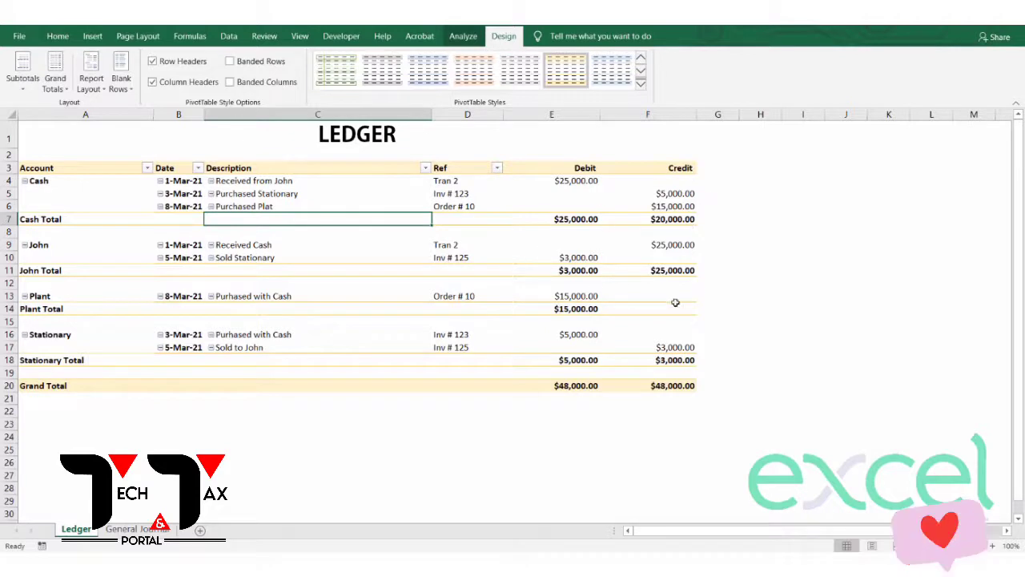
click(578, 168)
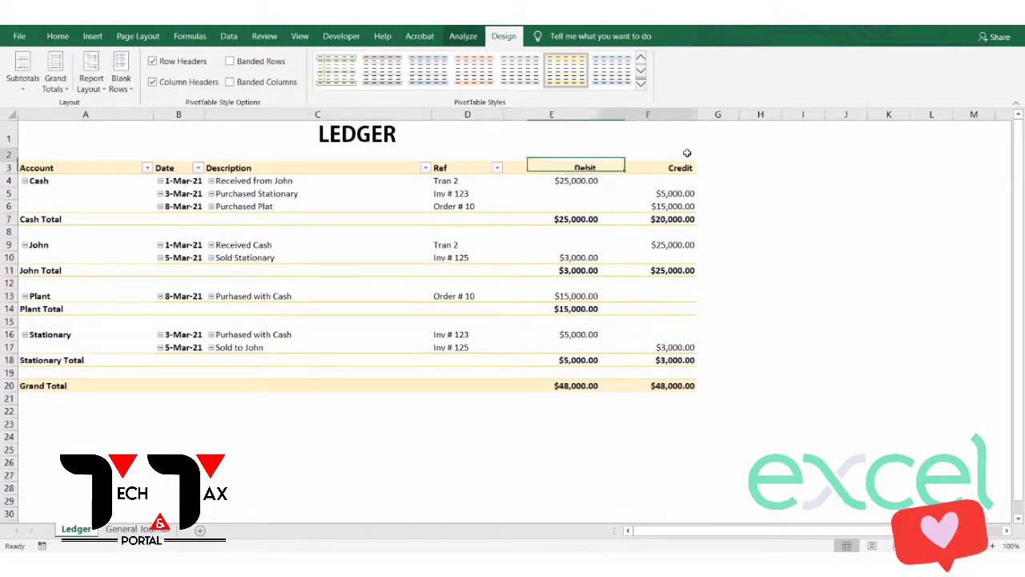
click(561, 198)
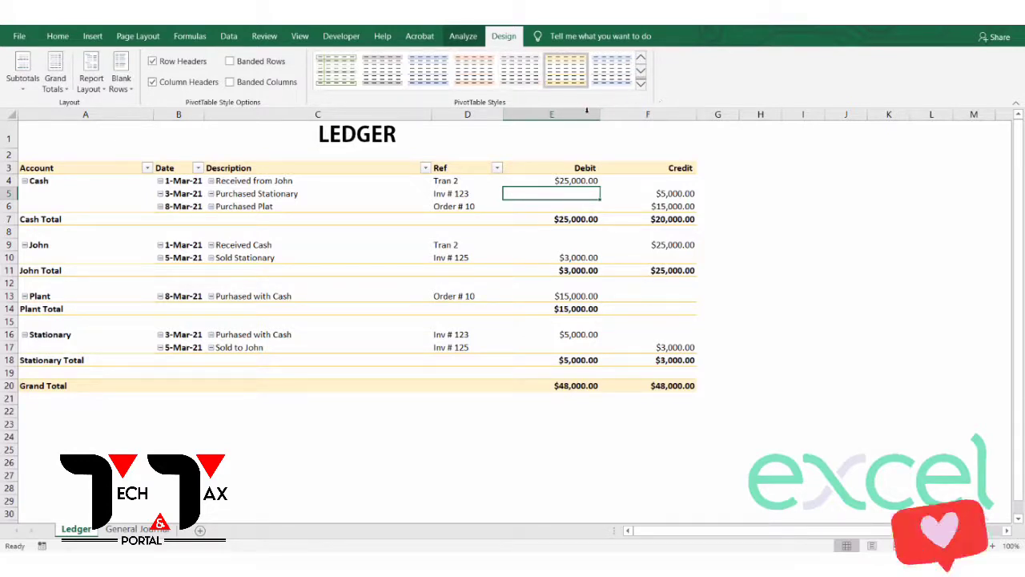
click(463, 36)
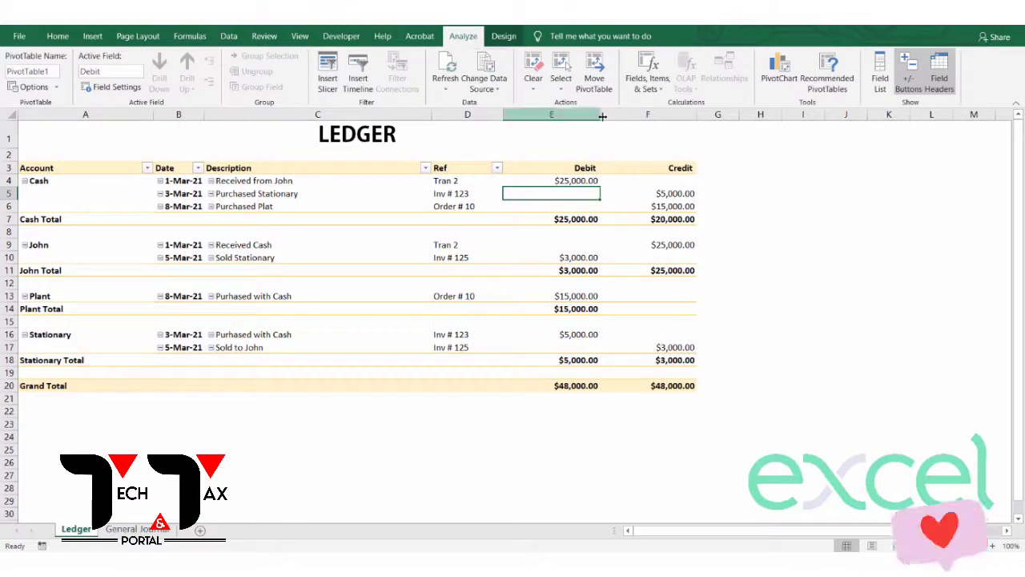